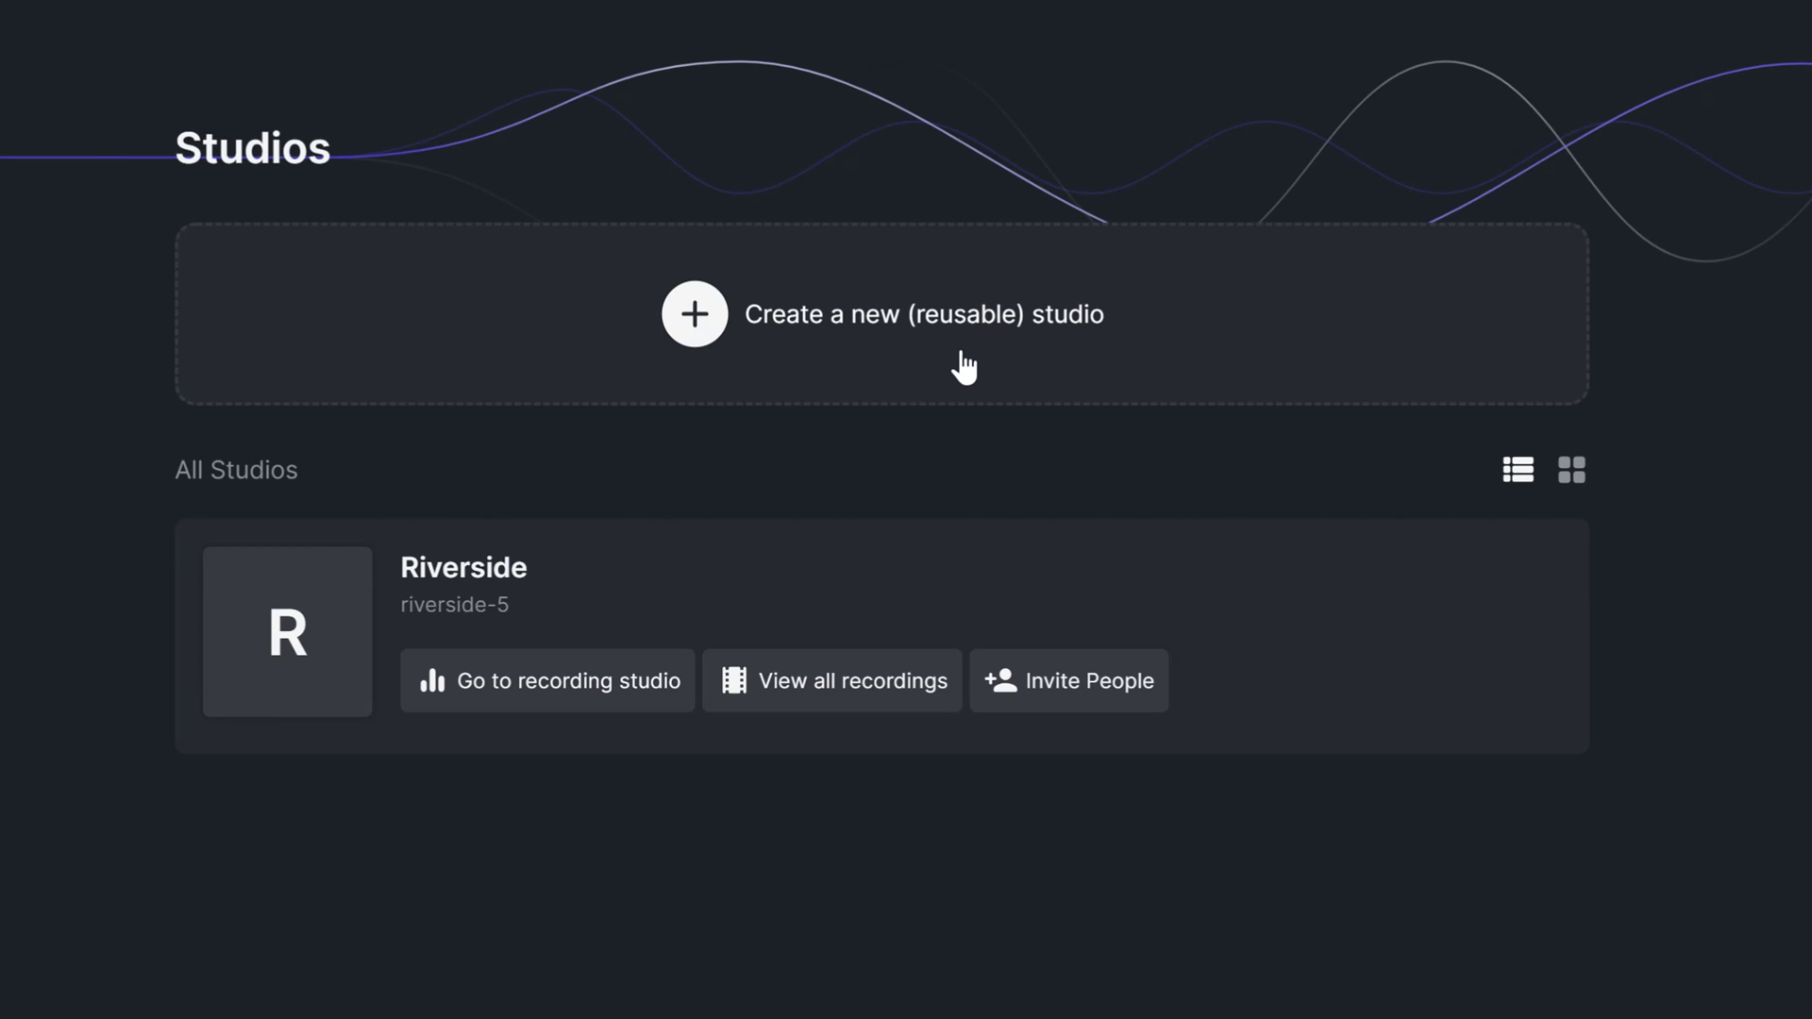
Create a reusable Audio & Video studio titled 'Riverside'.
{"action": "left_click", "coordinate": [963, 366]}
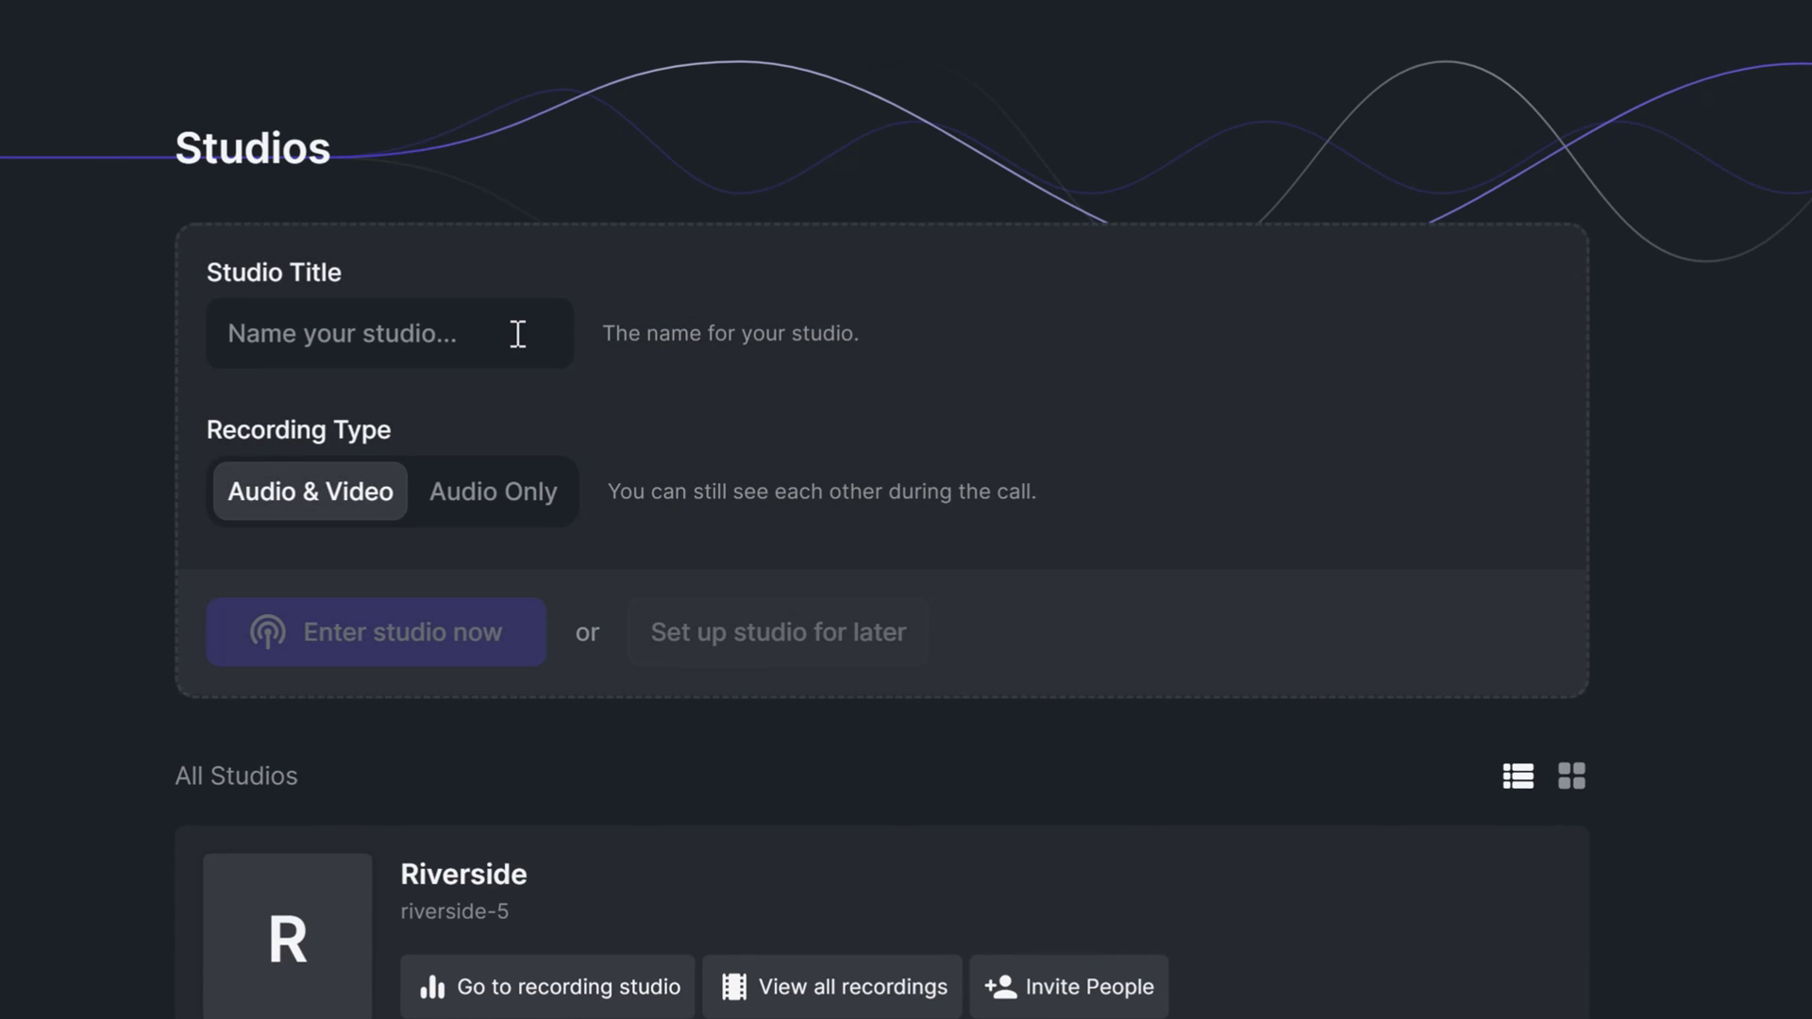
{"action": "type", "text": "Riverside"}
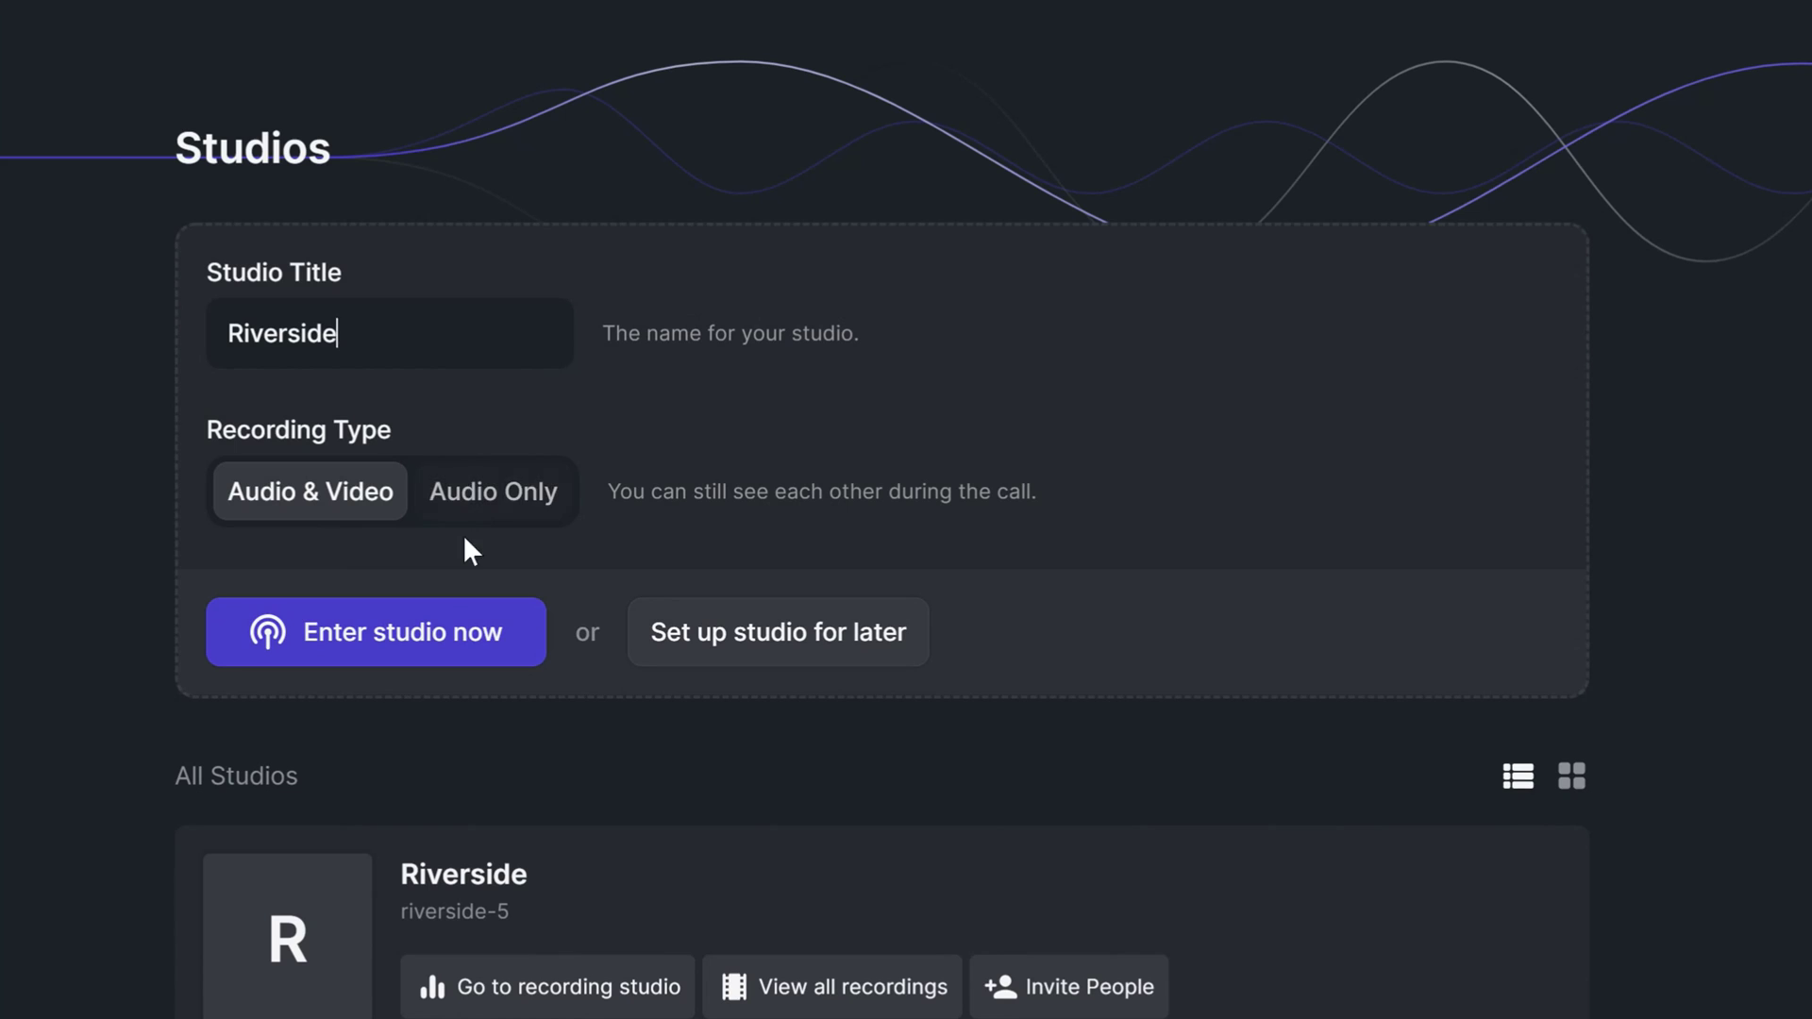
Enter the studio right away as Host, confirming that headphones are in use.
{"action": "left_click", "coordinate": [422, 660]}
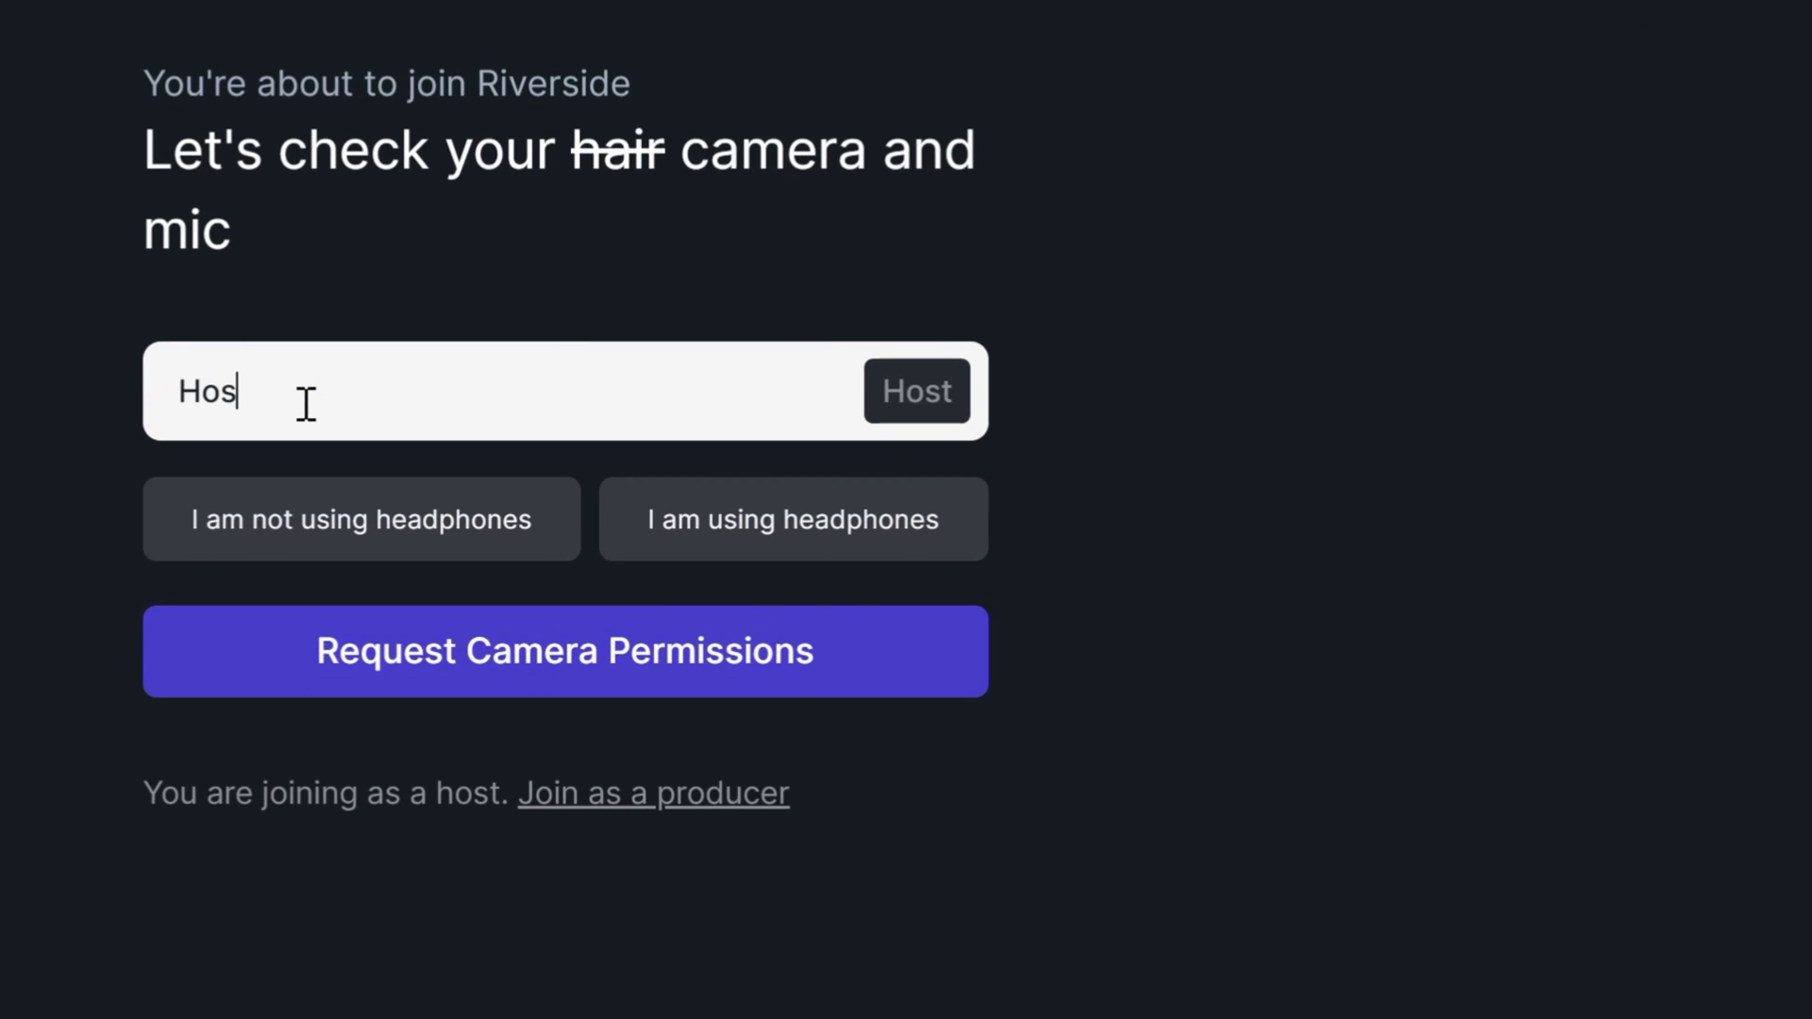
{"action": "left_click", "coordinate": [420, 570]}
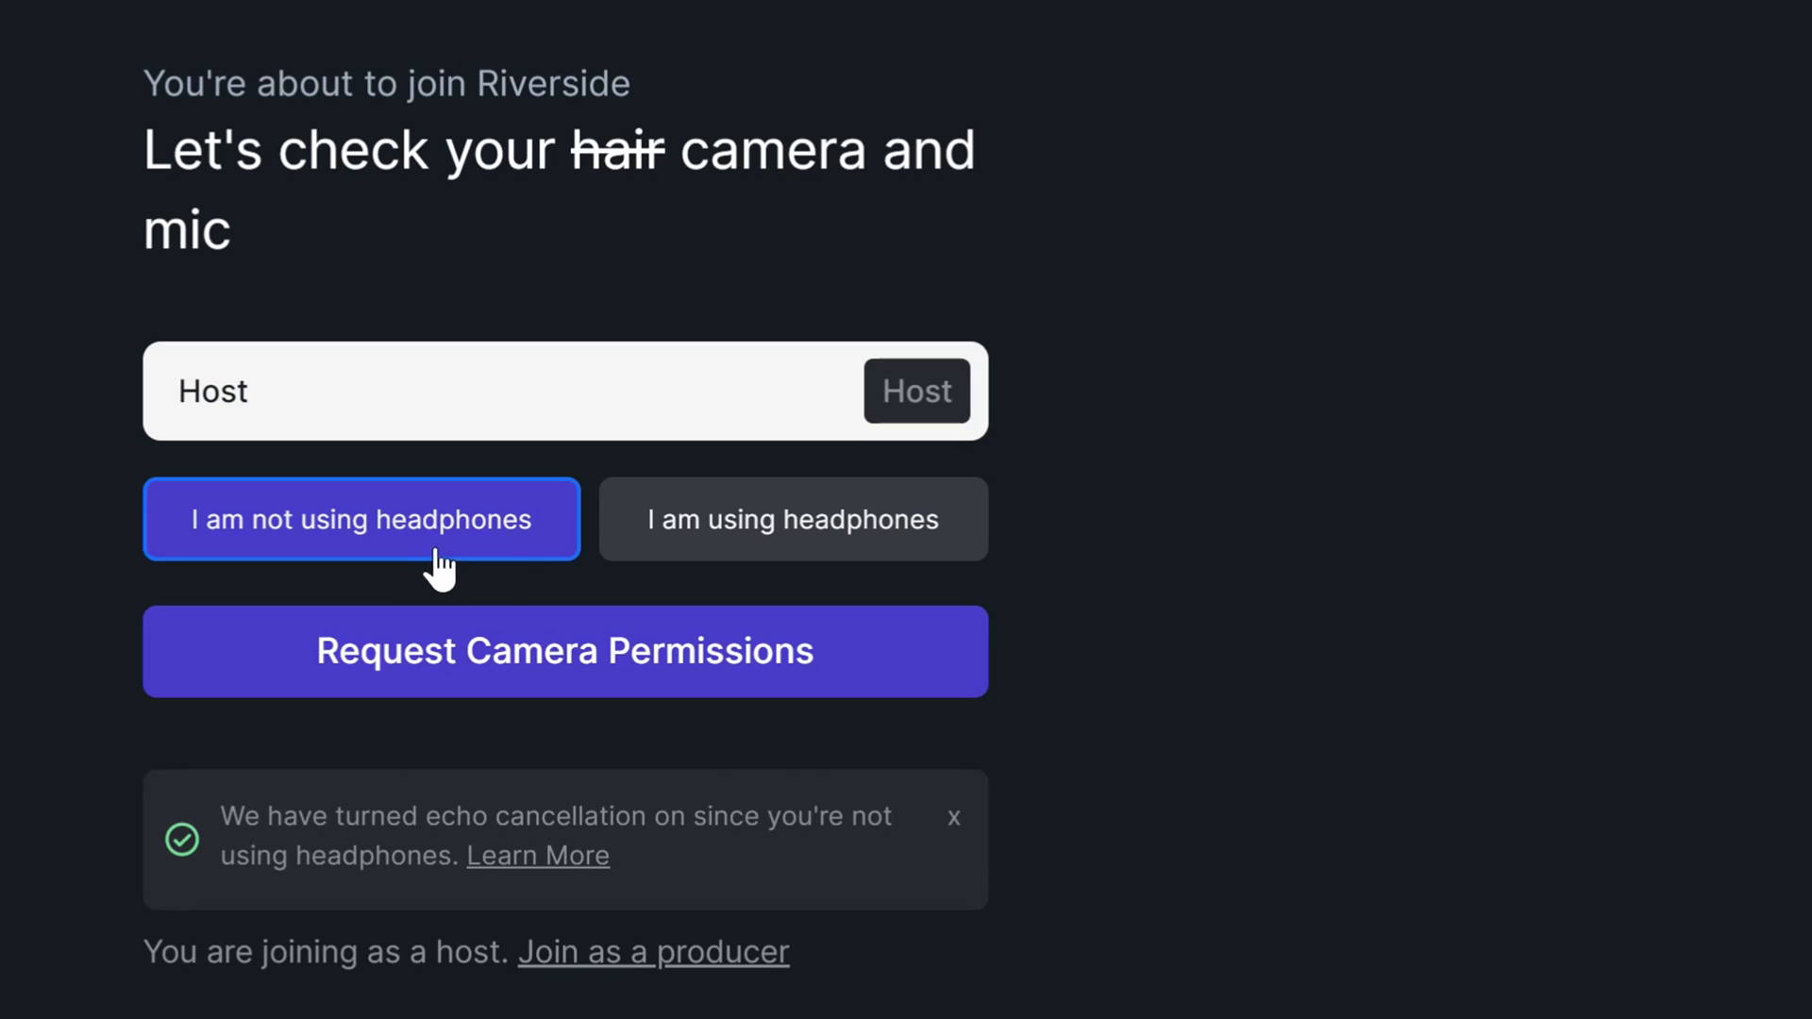
{"action": "left_click", "coordinate": [779, 557]}
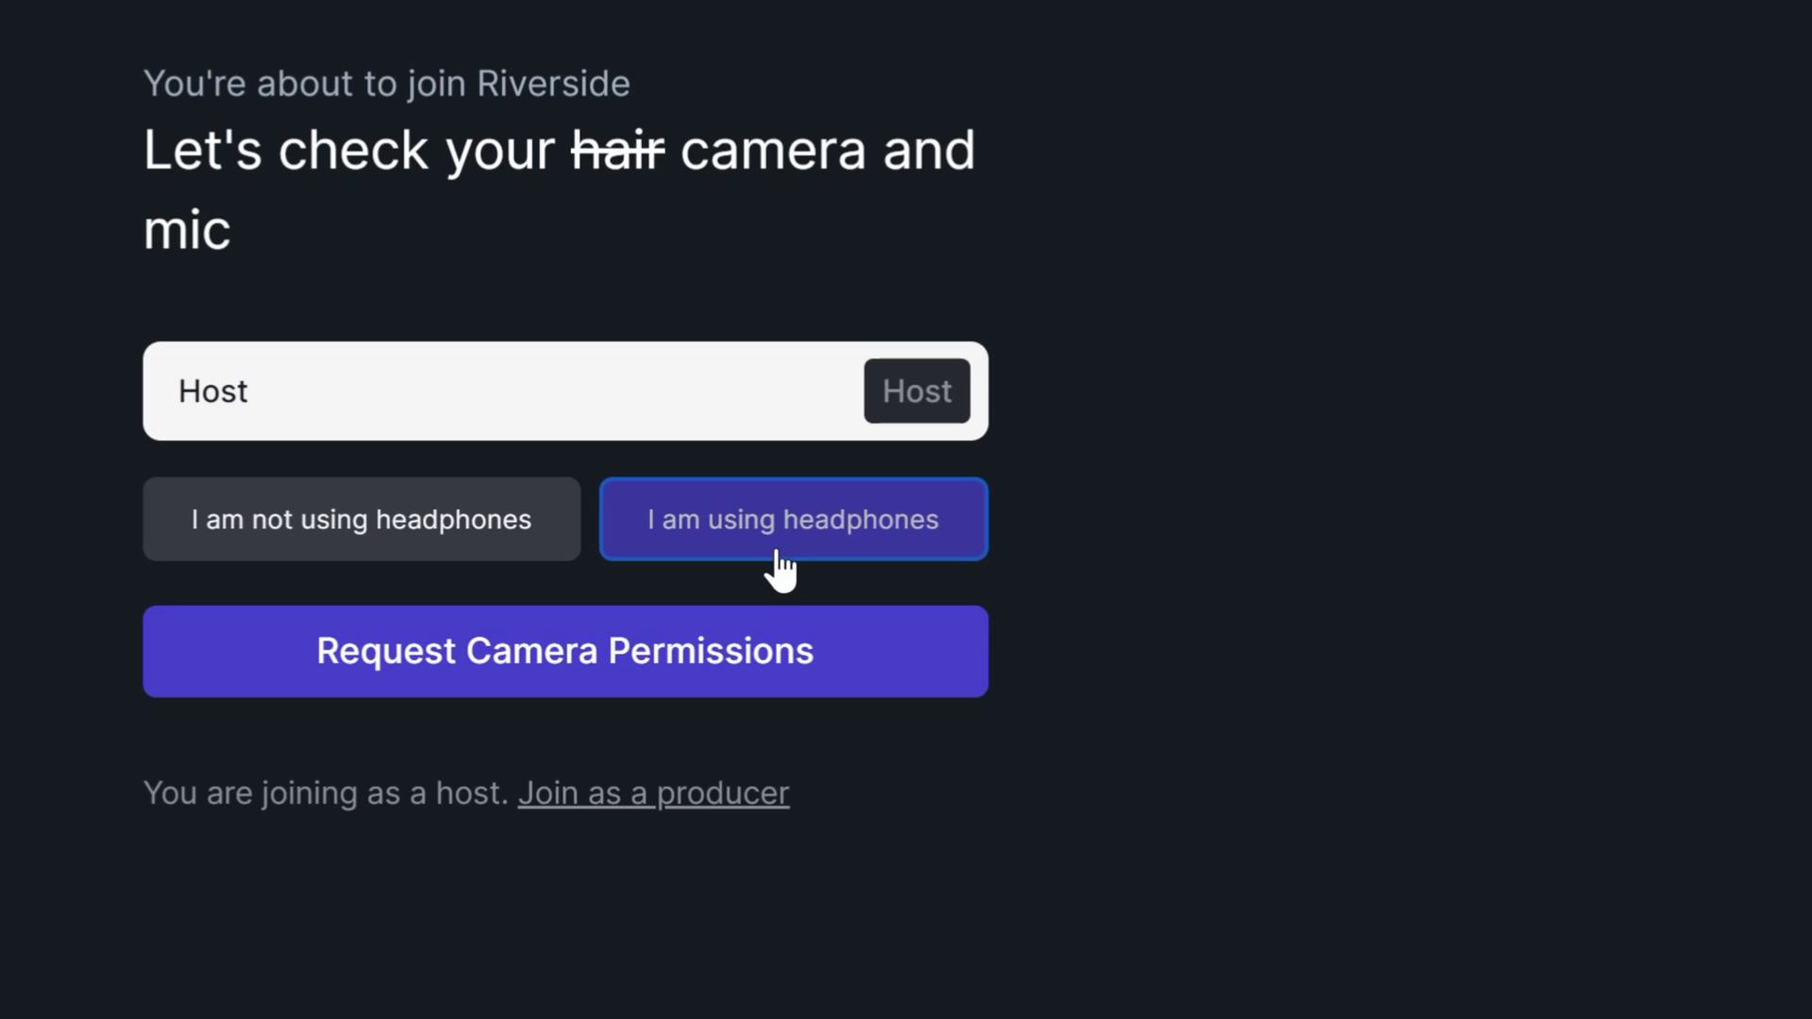
Allow camera and mic access, choose the Scarlett 2i4 USB mic, and keep Default - Scarlett speakers.
{"action": "left_click", "coordinate": [957, 685]}
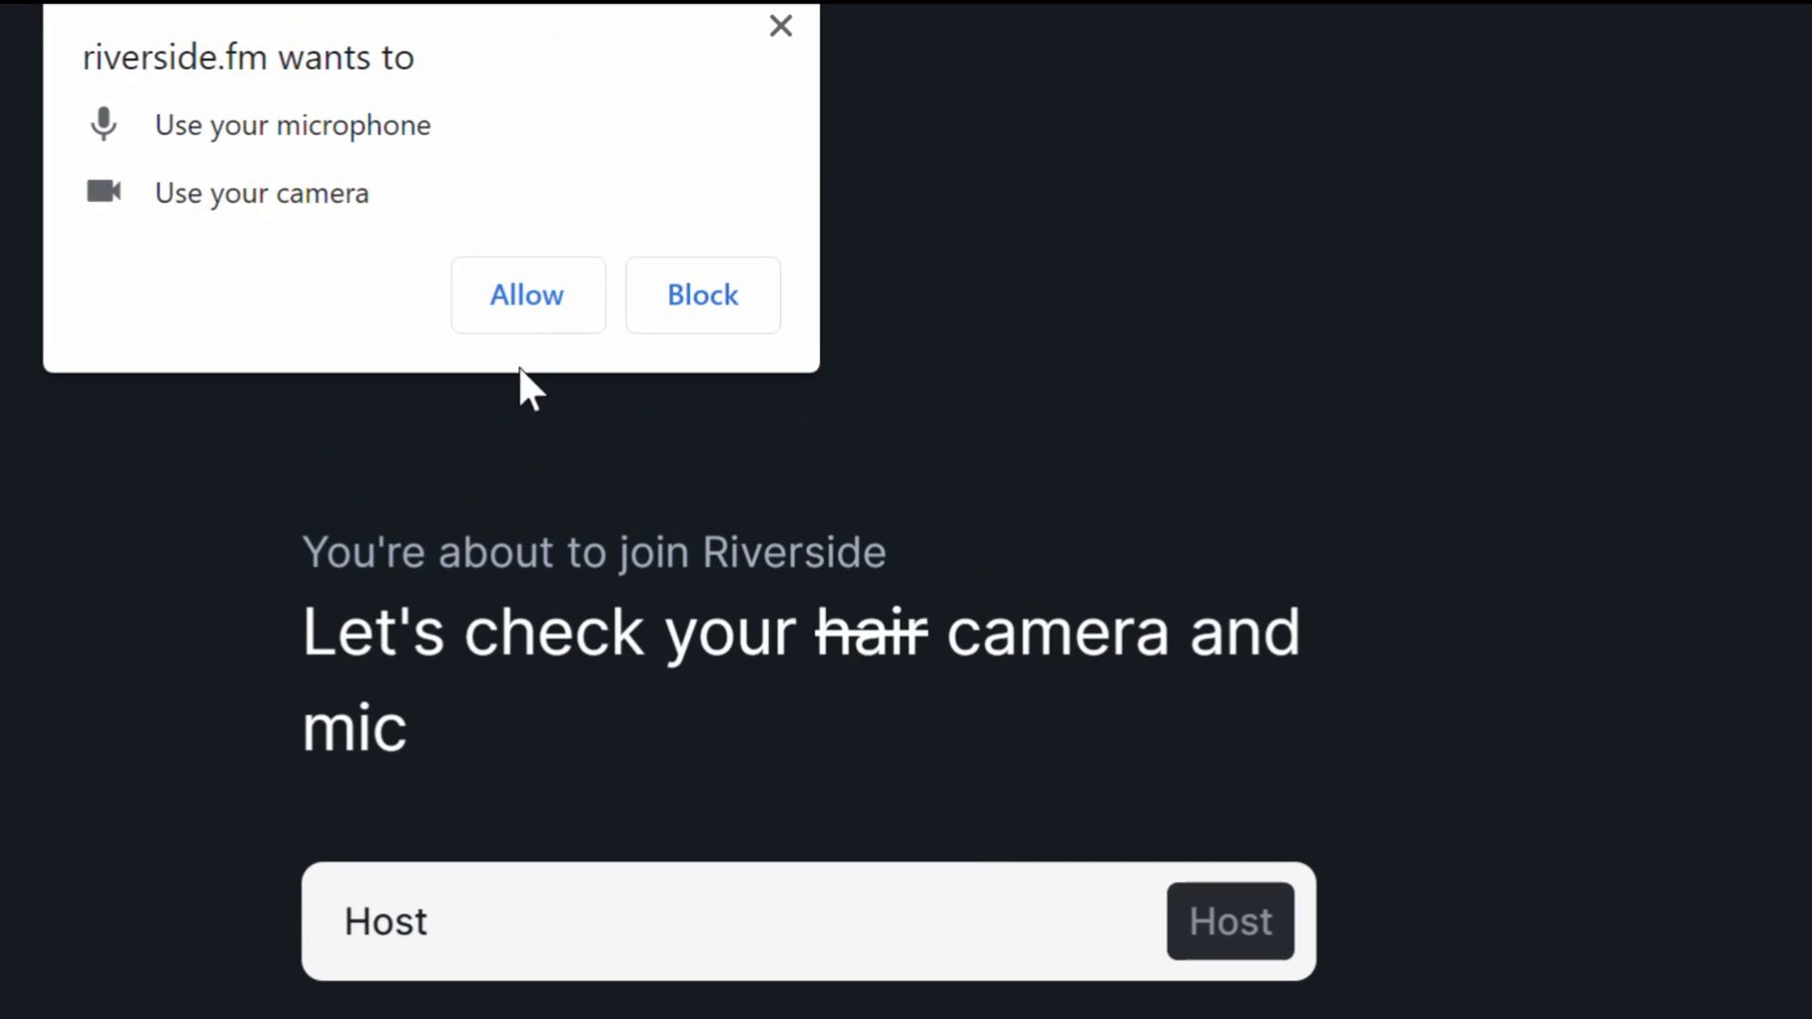
{"action": "left_click", "coordinate": [525, 294]}
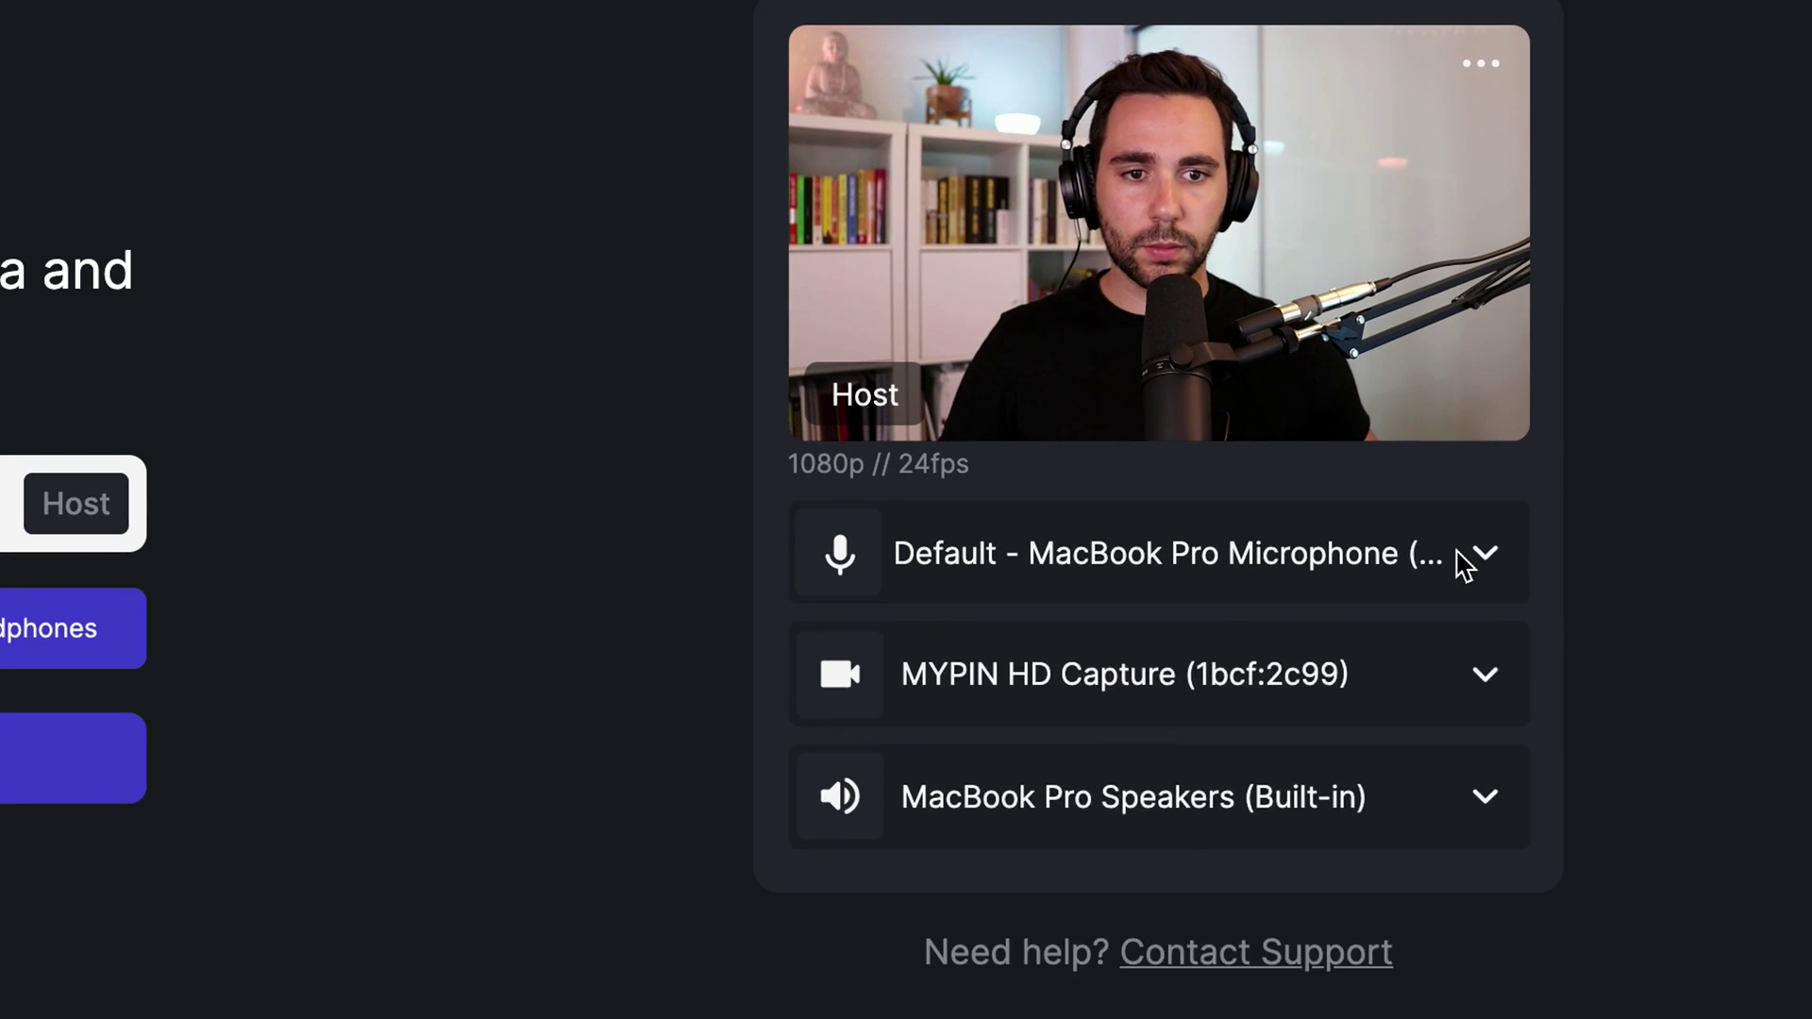
{"action": "left_click", "coordinate": [1632, 564]}
{"action": "left_click", "coordinate": [1367, 736]}
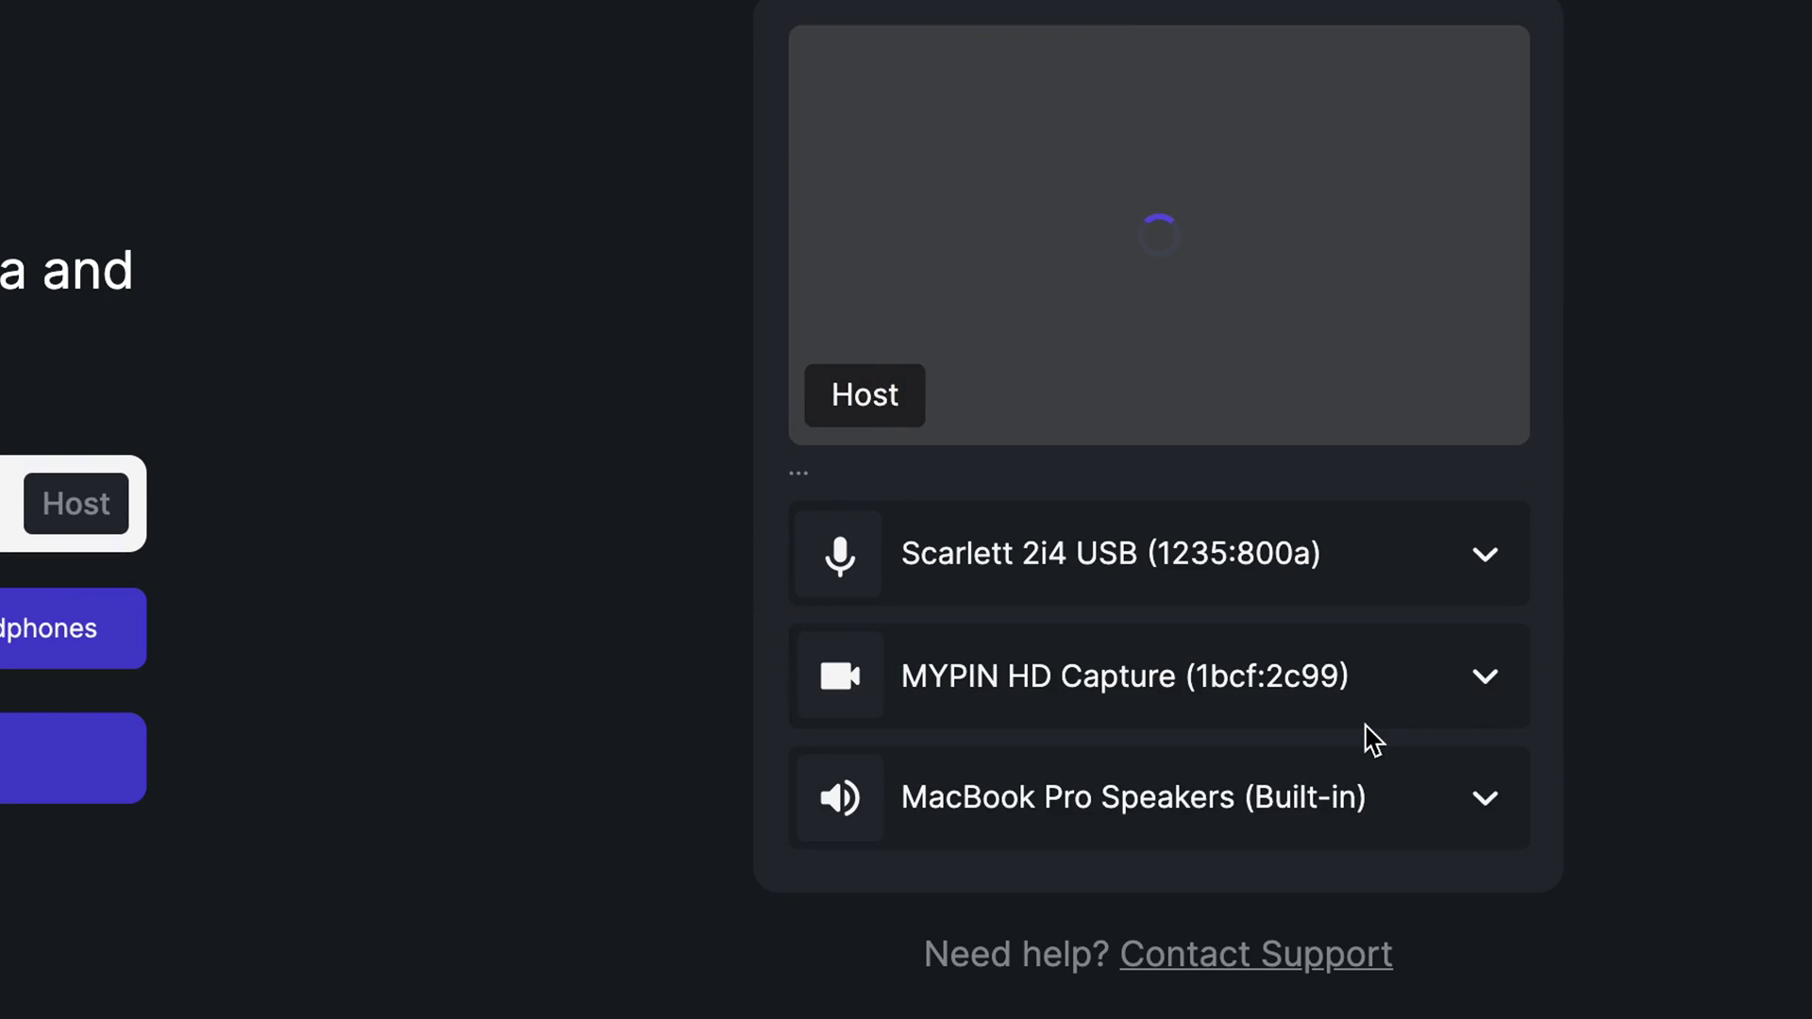
{"action": "left_click", "coordinate": [1348, 809]}
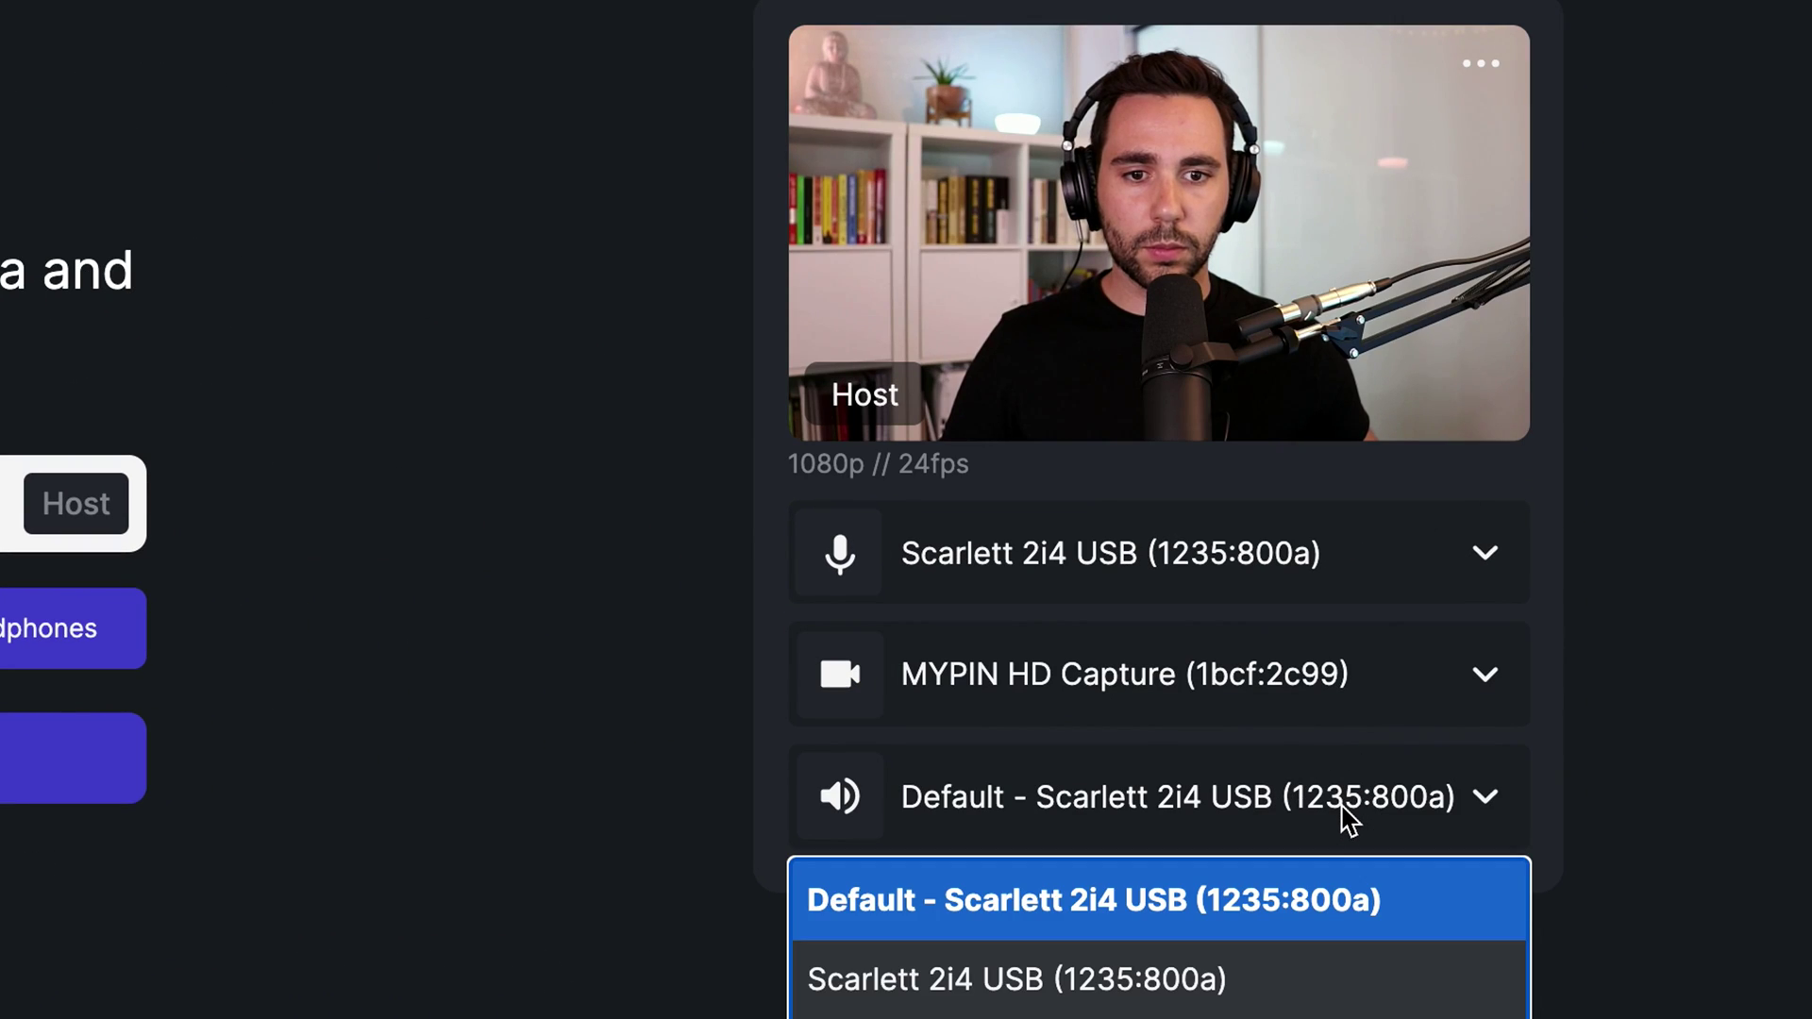
{"action": "left_click", "coordinate": [1307, 906]}
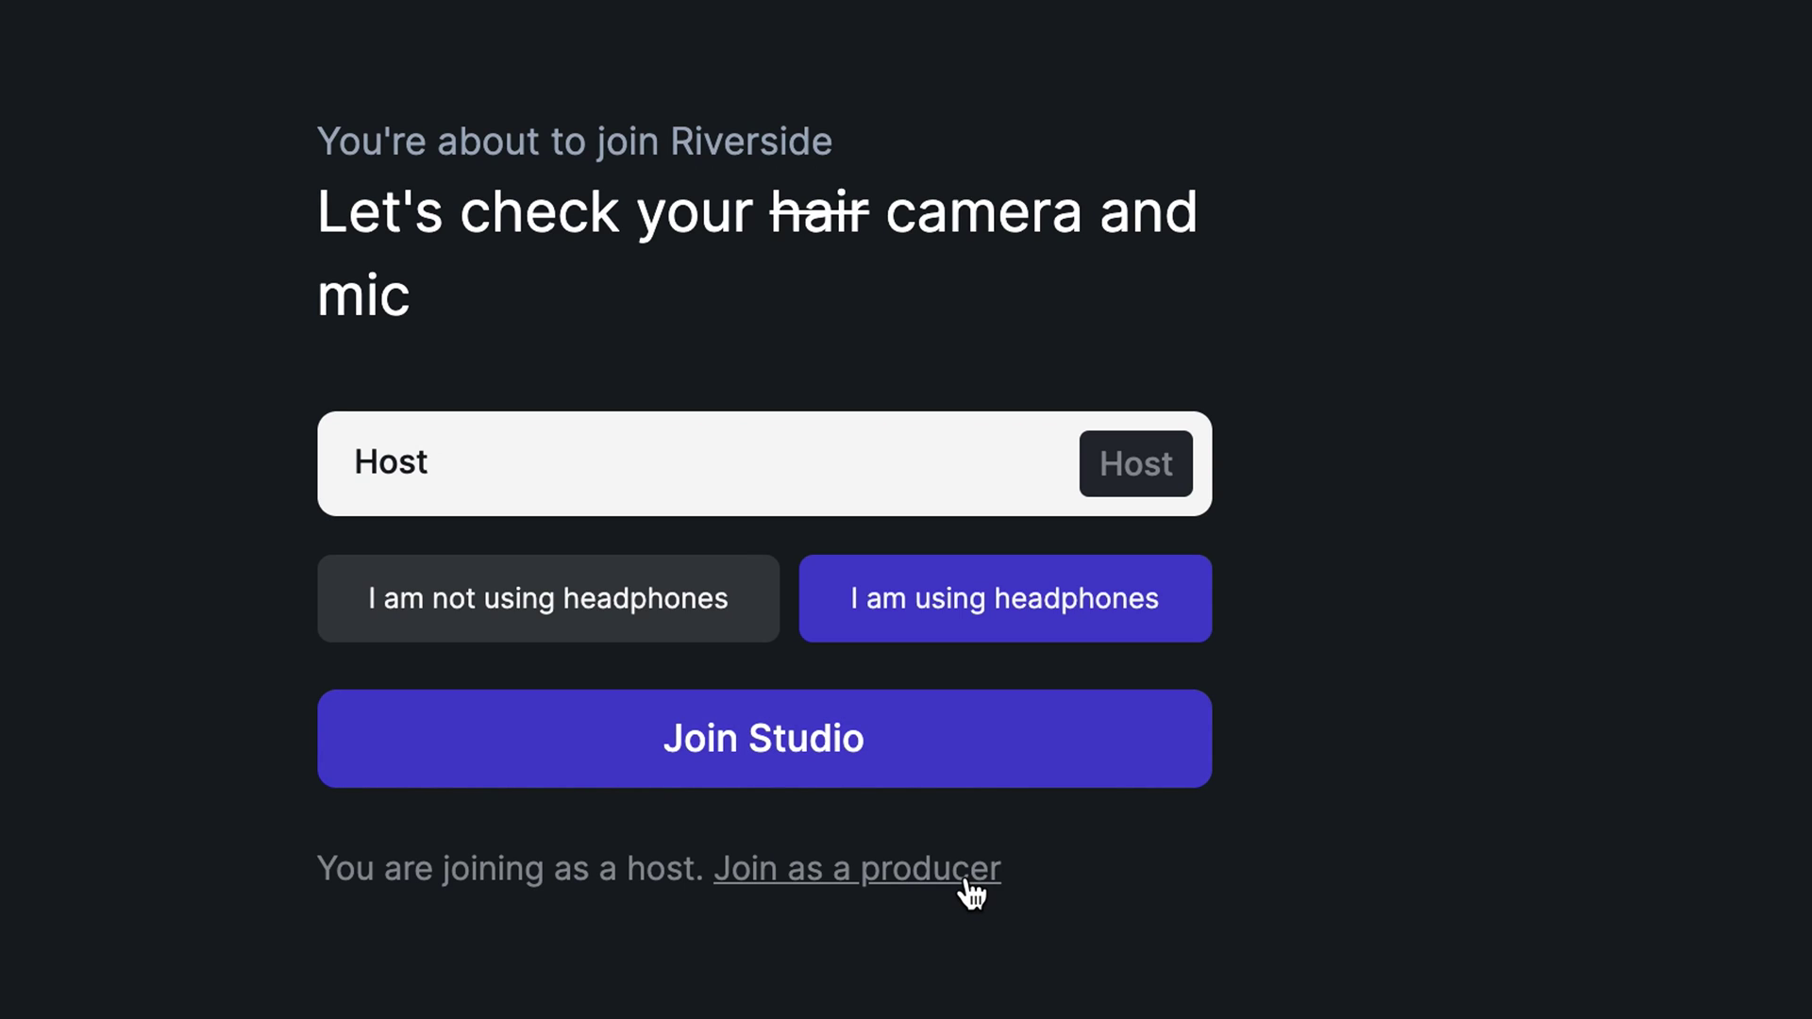
Join the studio as host and close the recording-quality notice.
{"action": "left_click", "coordinate": [941, 753]}
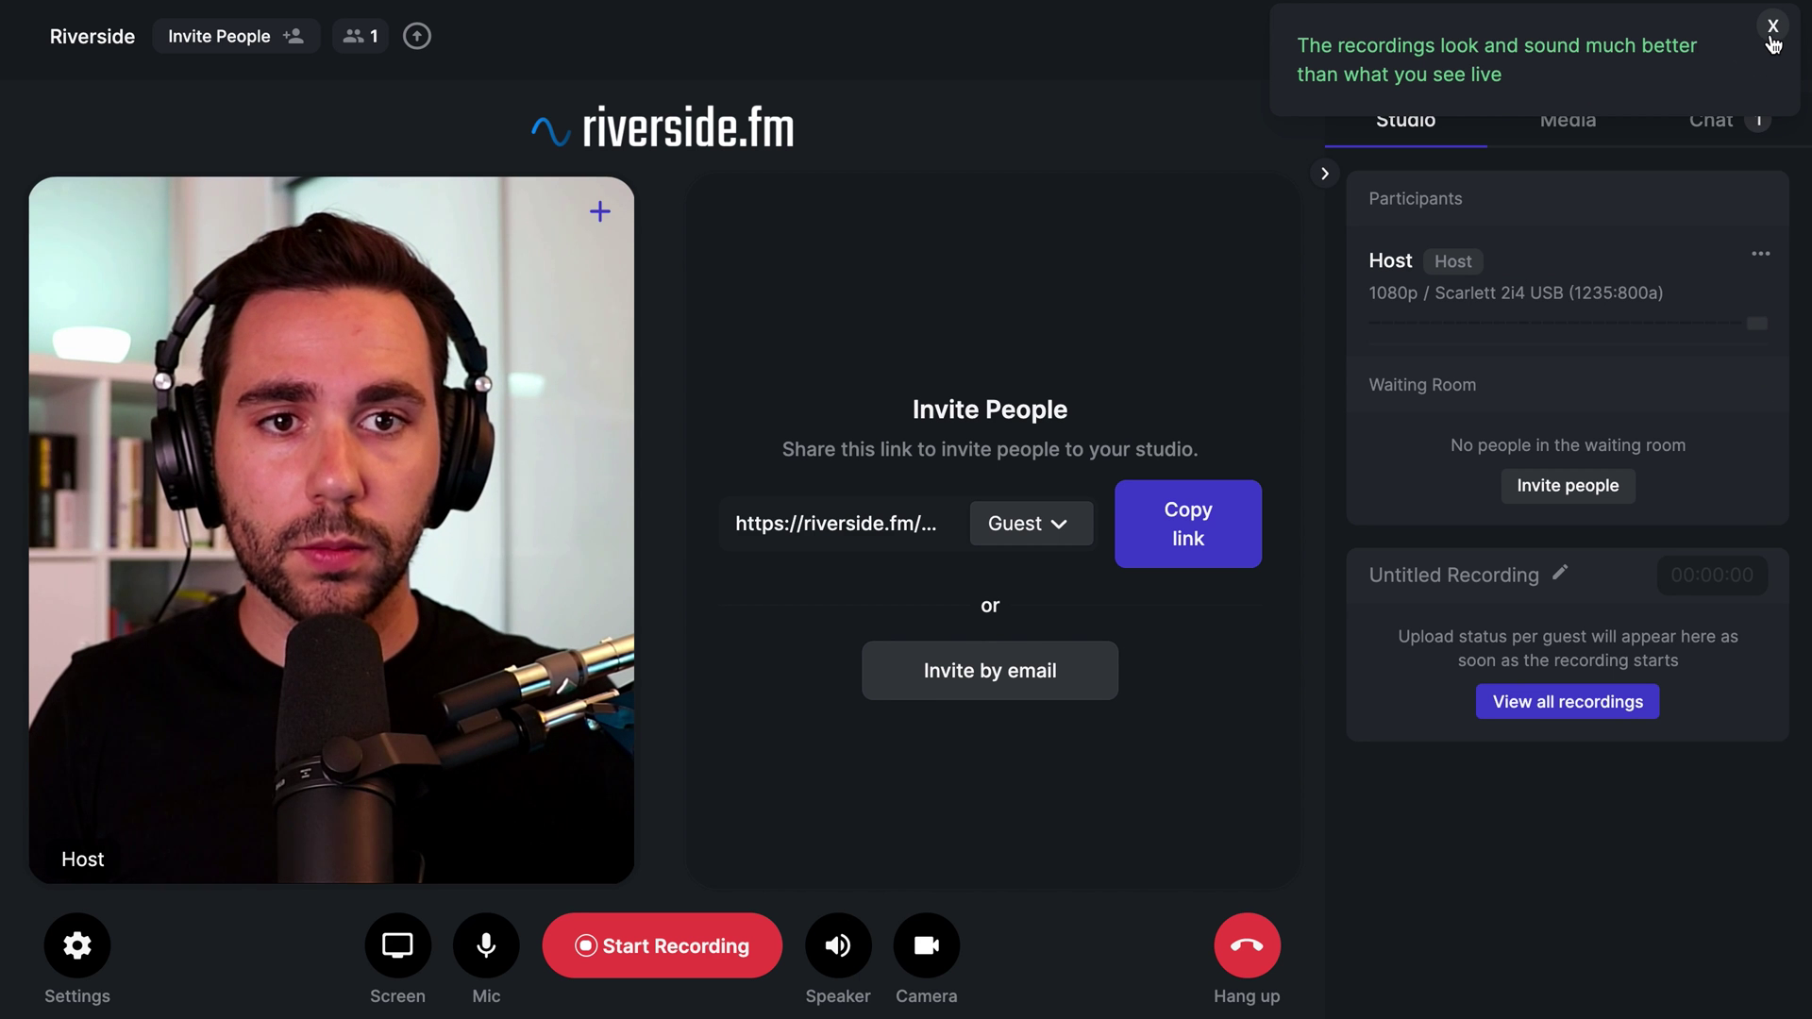
{"action": "left_click", "coordinate": [1741, 72]}
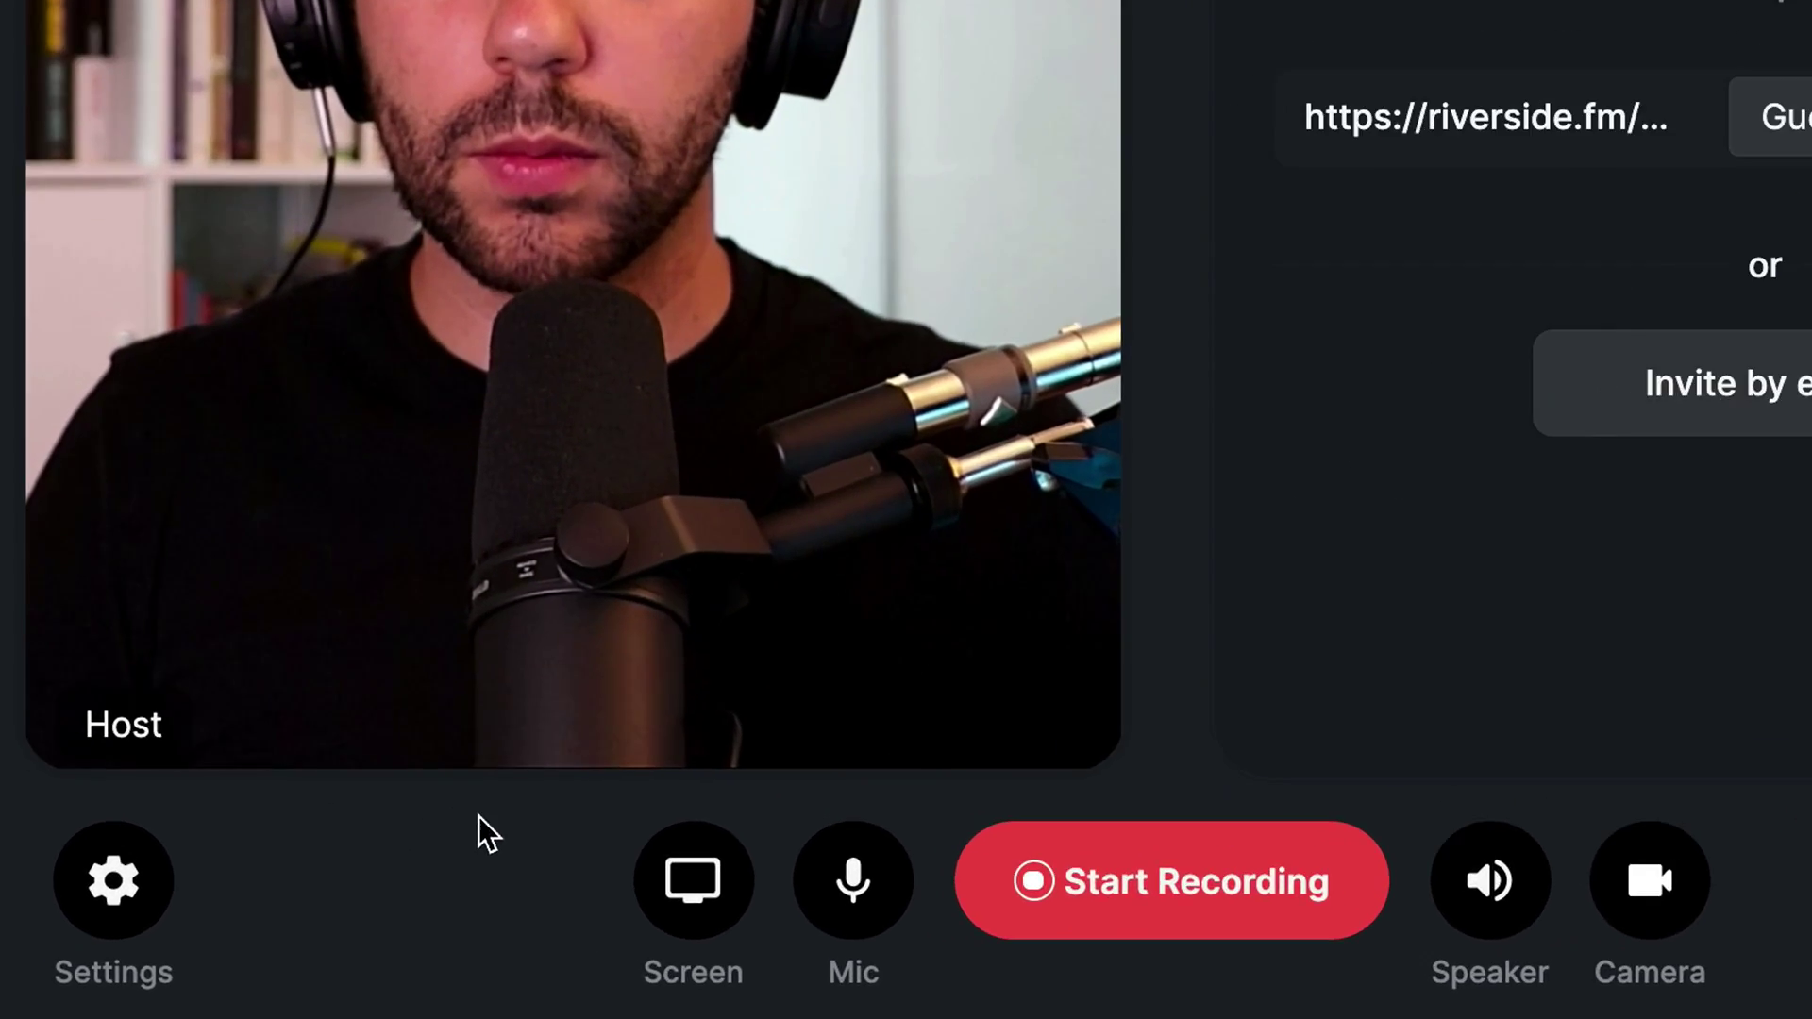
Review the camera, microphone and speaker lists in studio settings without changing them.
{"action": "left_click", "coordinate": [83, 928]}
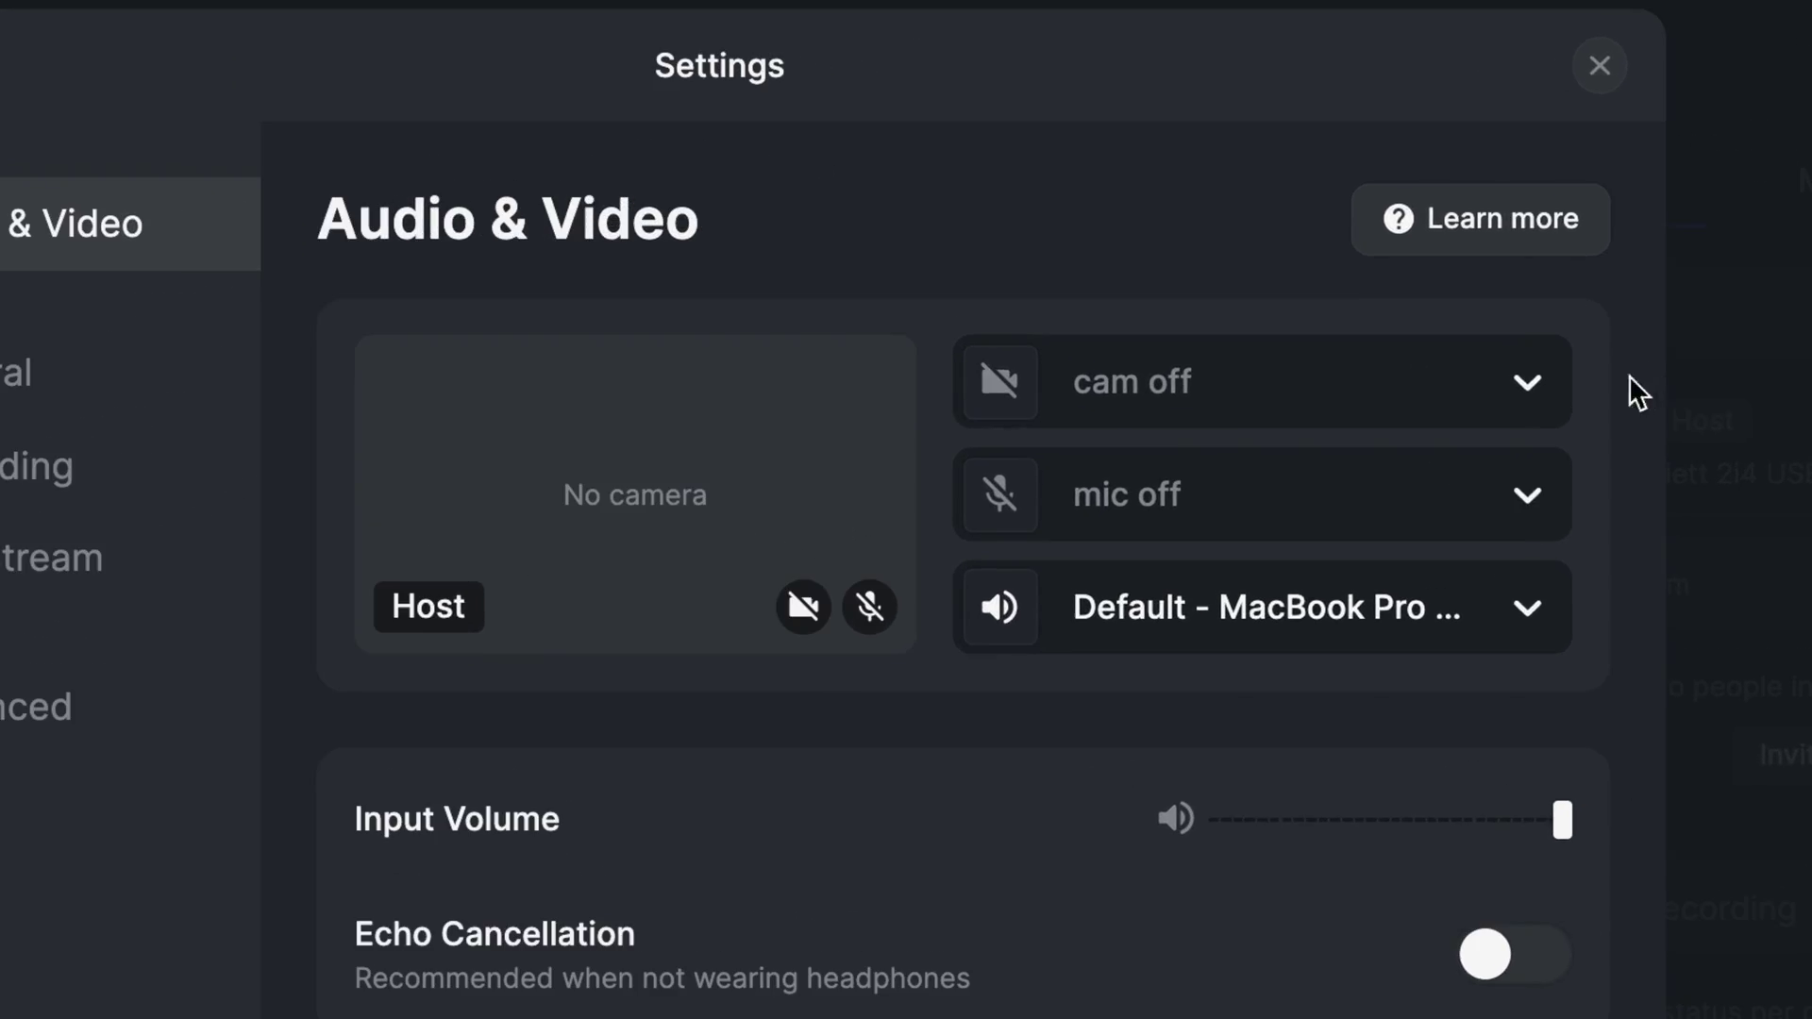
{"action": "left_click", "coordinate": [1392, 247]}
{"action": "left_click", "coordinate": [1537, 505]}
{"action": "left_click", "coordinate": [1537, 505]}
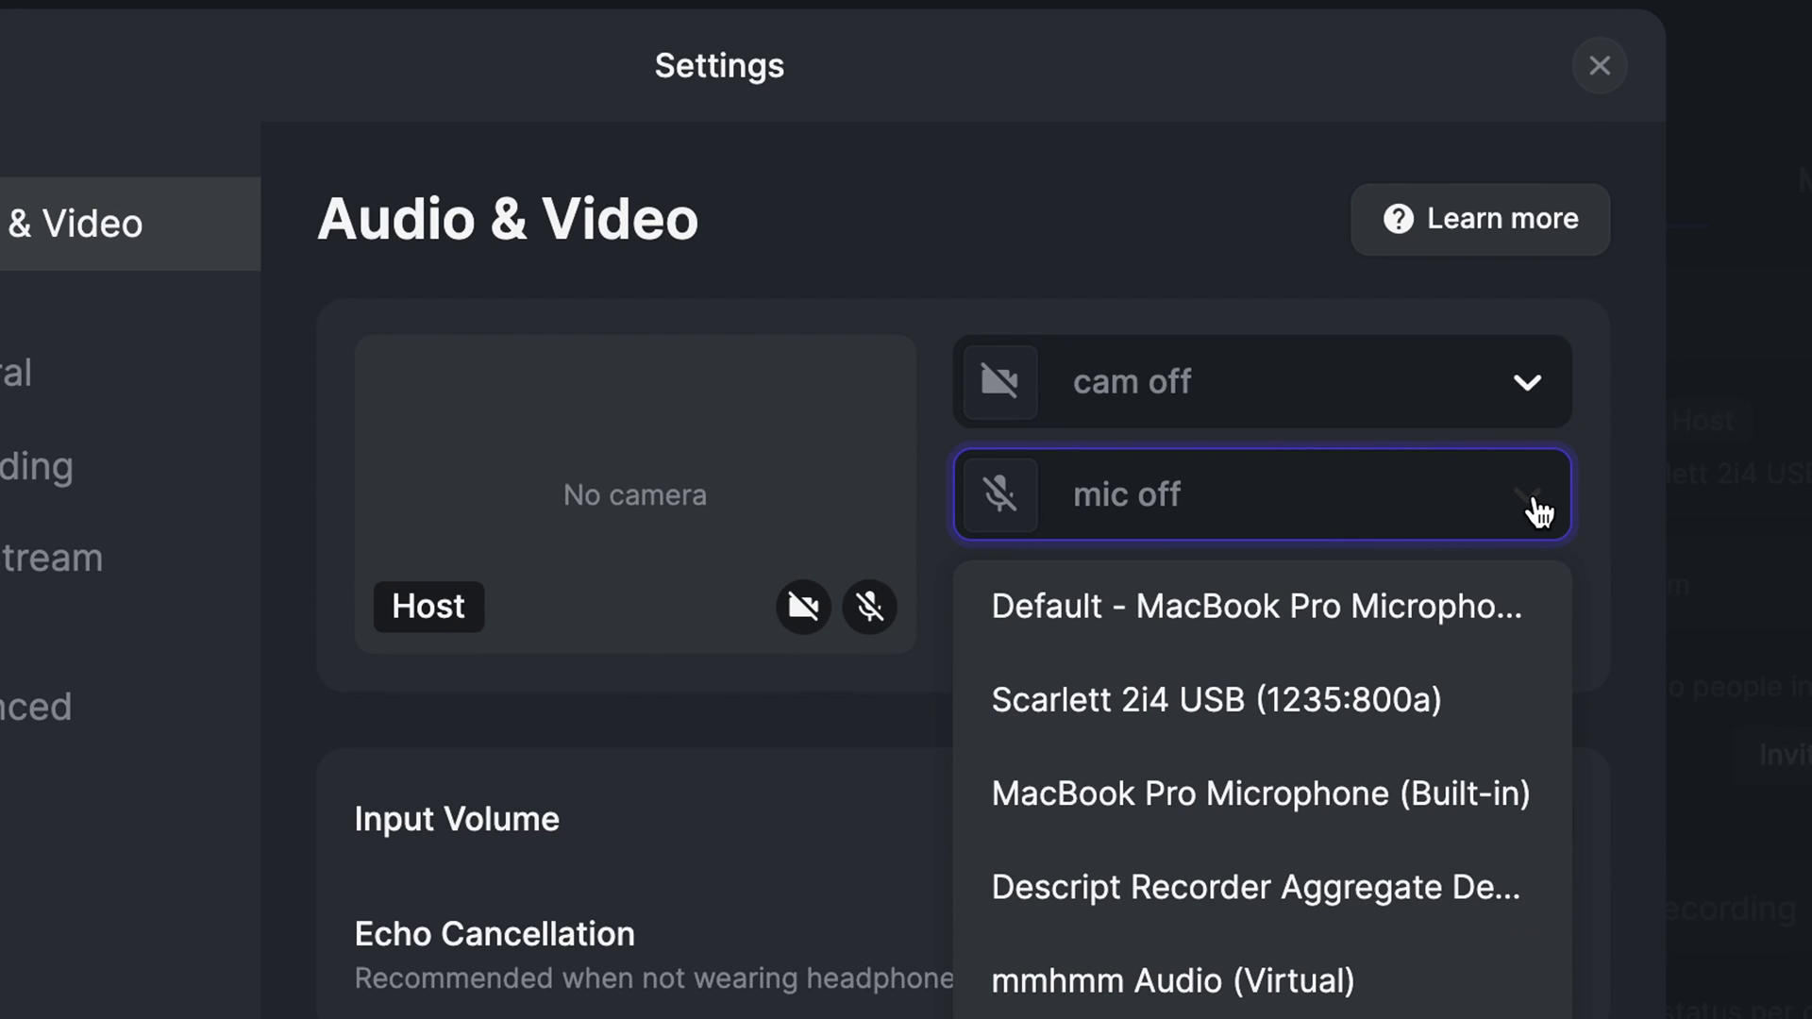
{"action": "left_click", "coordinate": [1619, 494]}
{"action": "left_click", "coordinate": [1538, 613]}
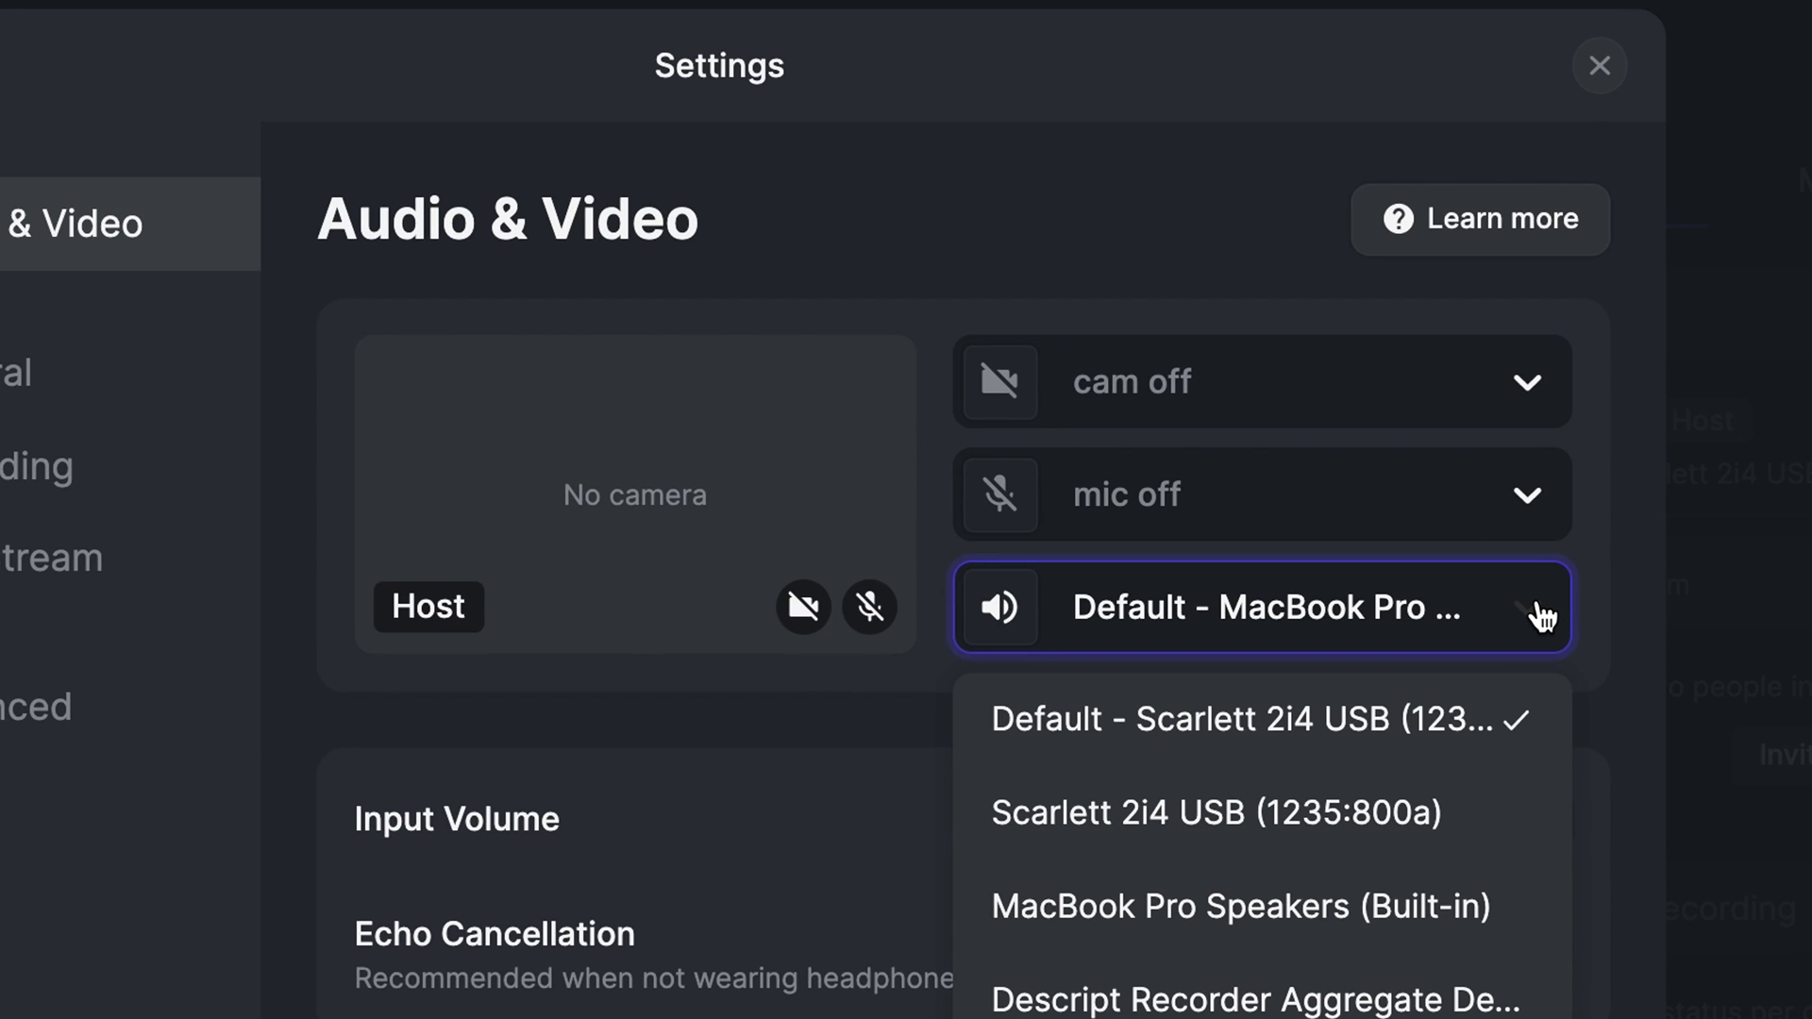
{"action": "left_click", "coordinate": [1637, 607]}
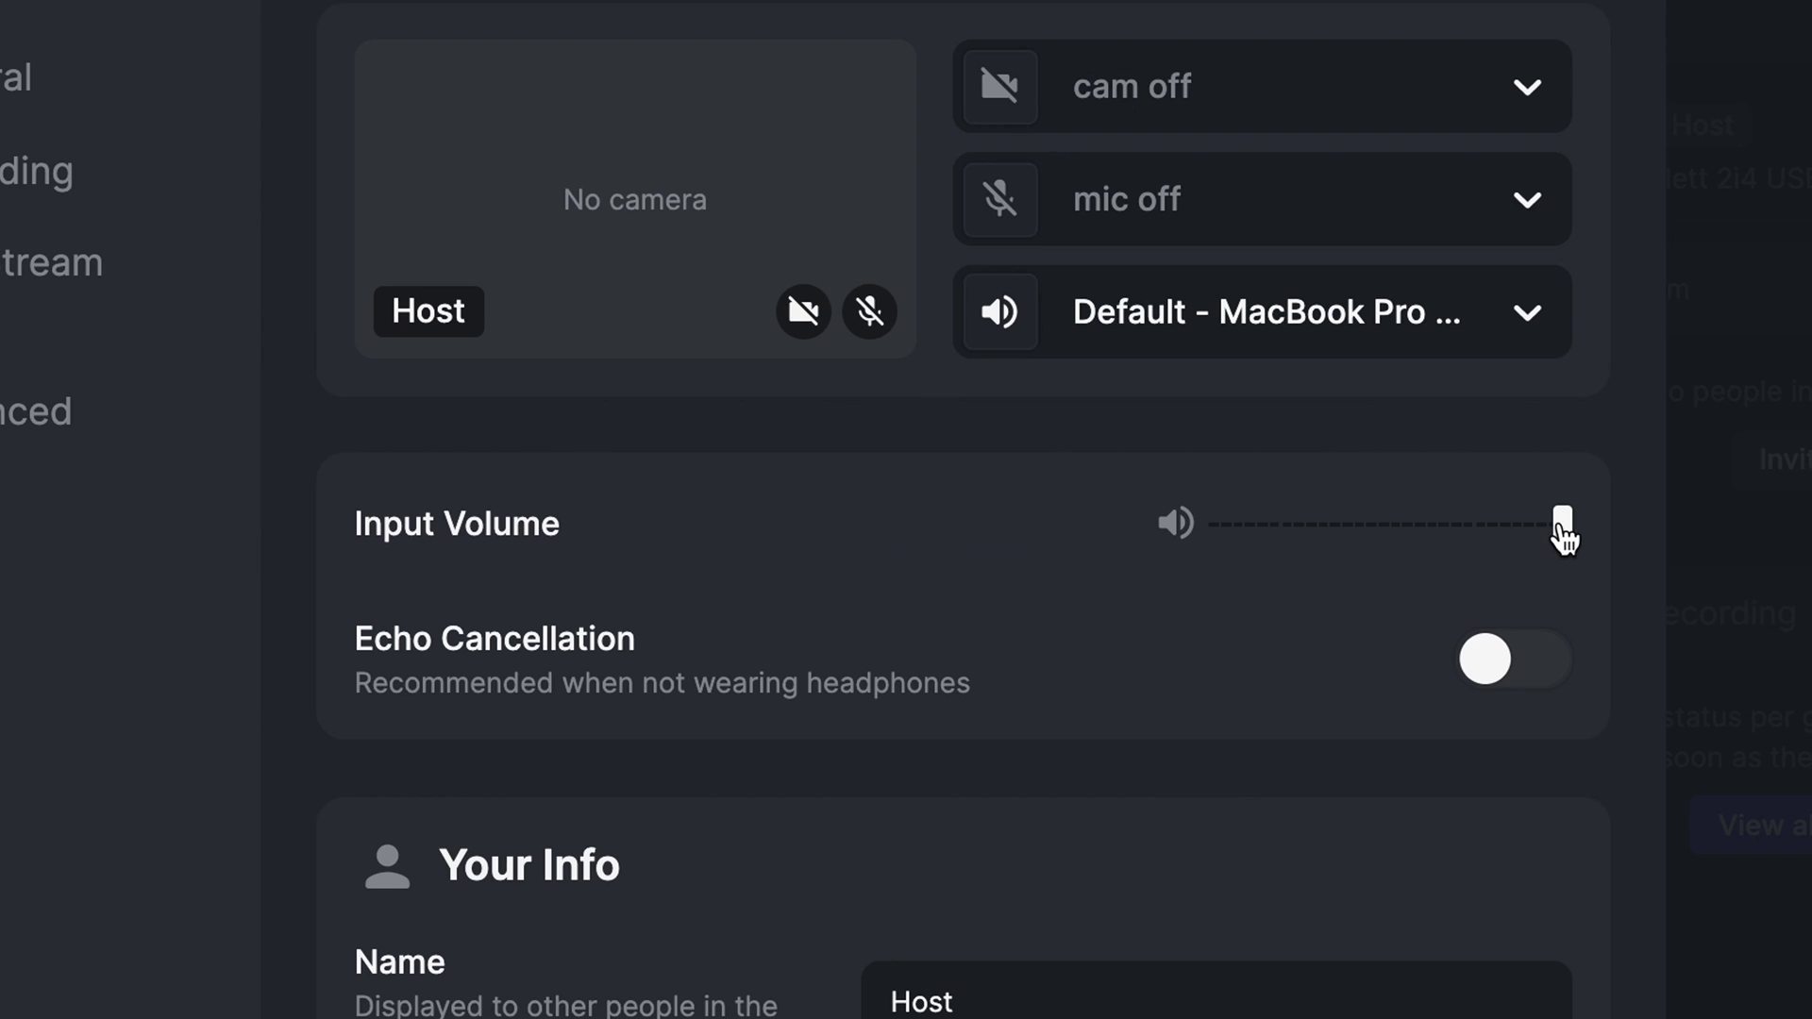
Return input volume to maximum, leave echo cancellation off, and select the display name Host.
{"action": "left_click_drag", "start_coordinate": [1561, 822], "coordinate": [1425, 825]}
{"action": "left_click_drag", "start_coordinate": [1426, 538], "coordinate": [1568, 534]}
{"action": "left_click", "coordinate": [1489, 670]}
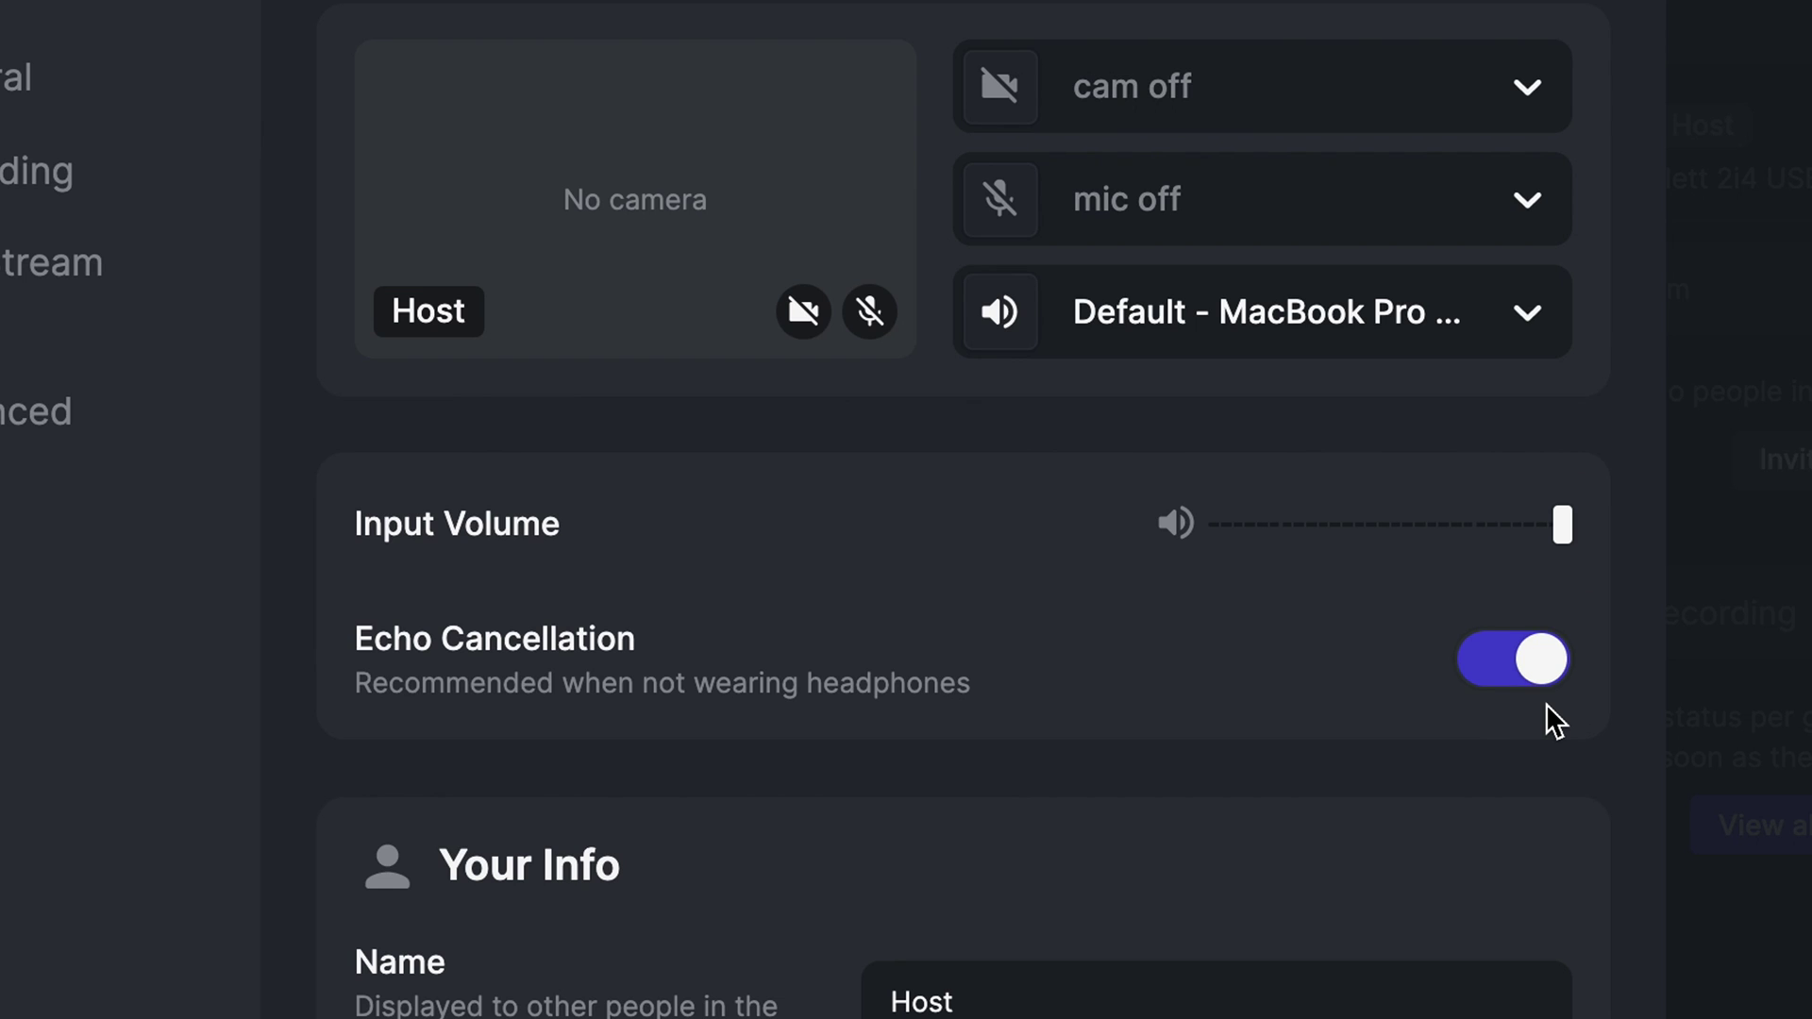
{"action": "left_click", "coordinate": [1540, 682]}
{"action": "left_click", "coordinate": [1009, 1002]}
{"action": "left_click_drag", "start_coordinate": [1010, 614], "coordinate": [878, 614]}
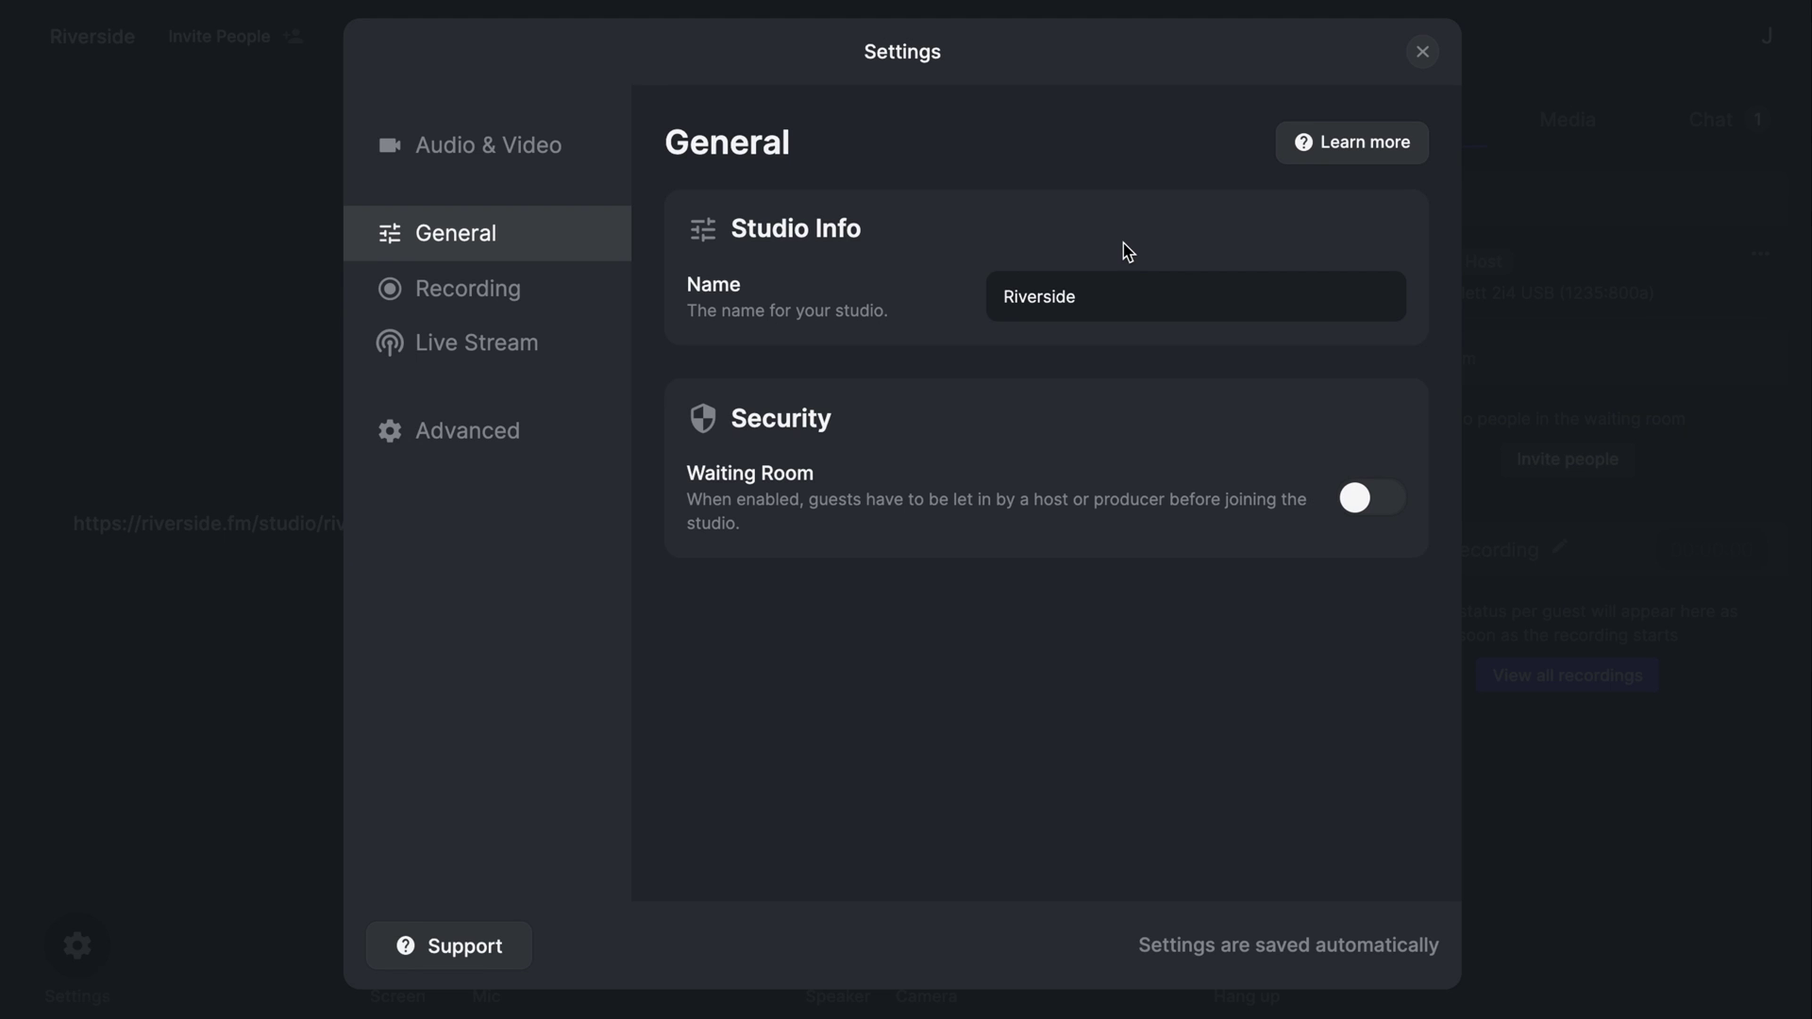
Select the studio name Riverside, switch on the guest waiting room, and go to Recording settings.
{"action": "left_click", "coordinate": [1072, 290]}
{"action": "left_click_drag", "start_coordinate": [1072, 290], "coordinate": [1006, 291]}
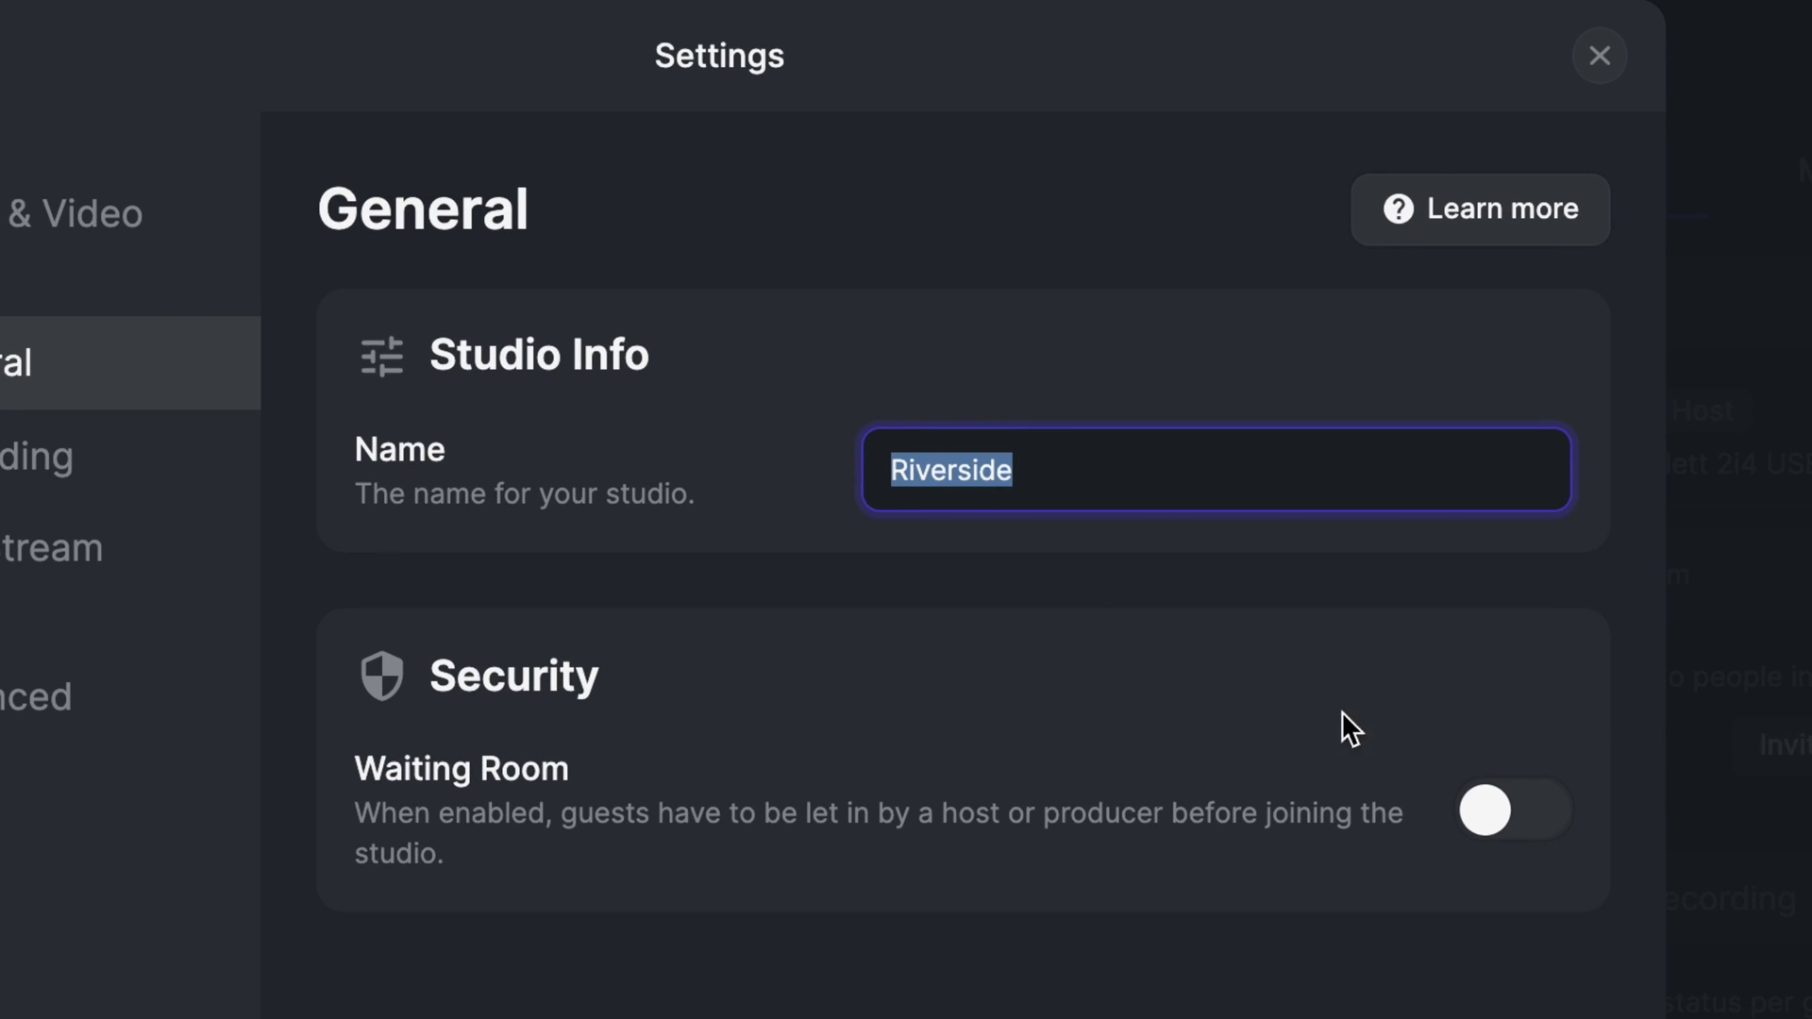
{"action": "left_click", "coordinate": [1548, 830]}
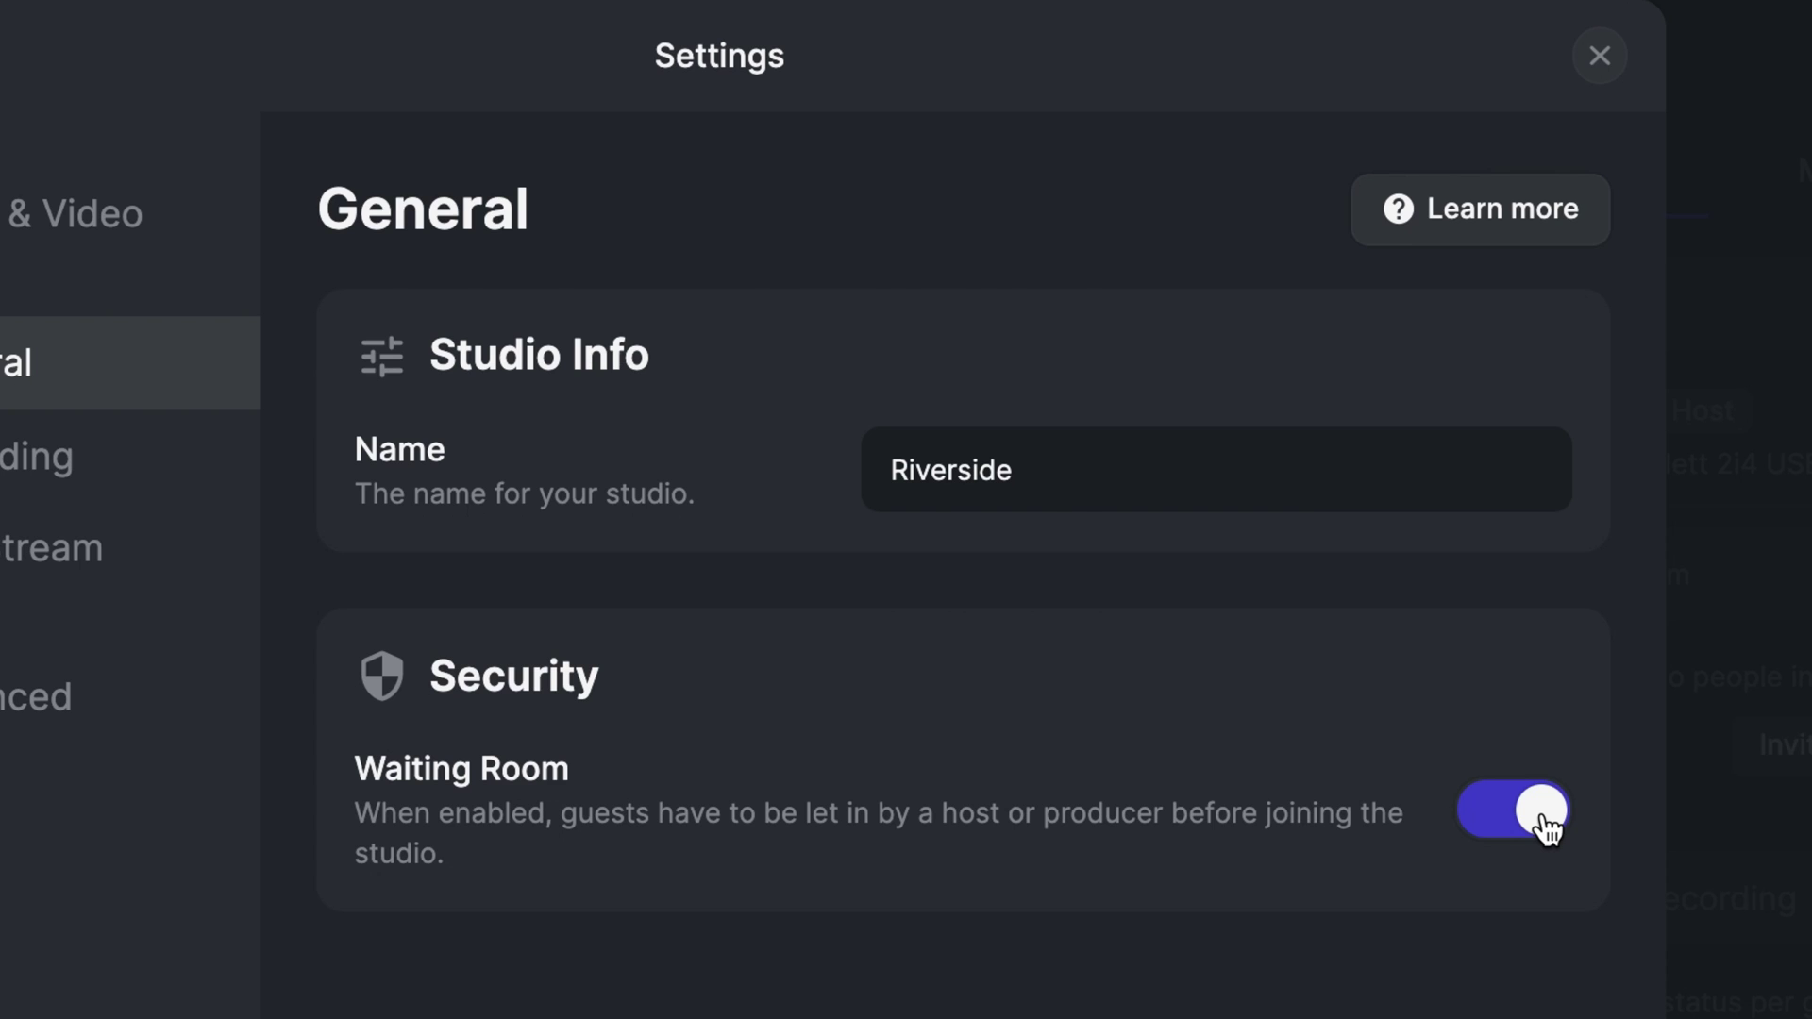
{"action": "left_click", "coordinate": [182, 455]}
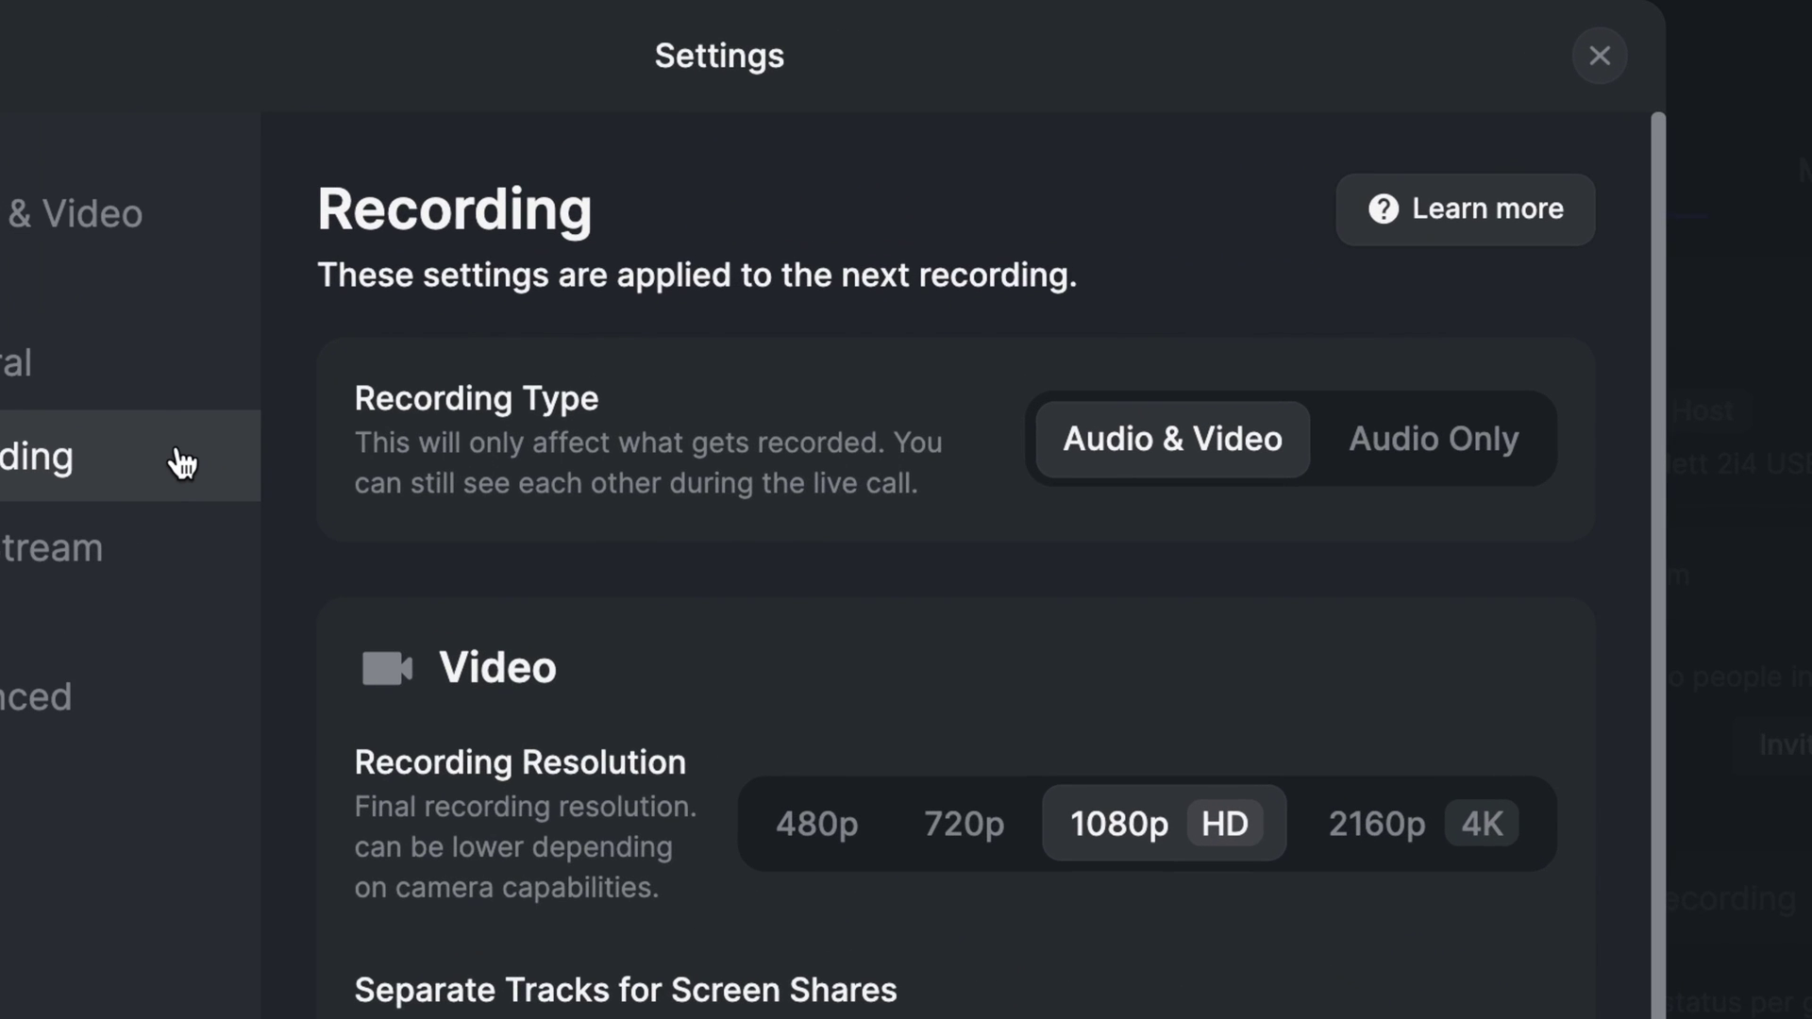
Set recording to Audio Only, 2160p 4K, separate screen-share tracks, and 48 kHz sample rate.
{"action": "left_click", "coordinate": [1436, 466]}
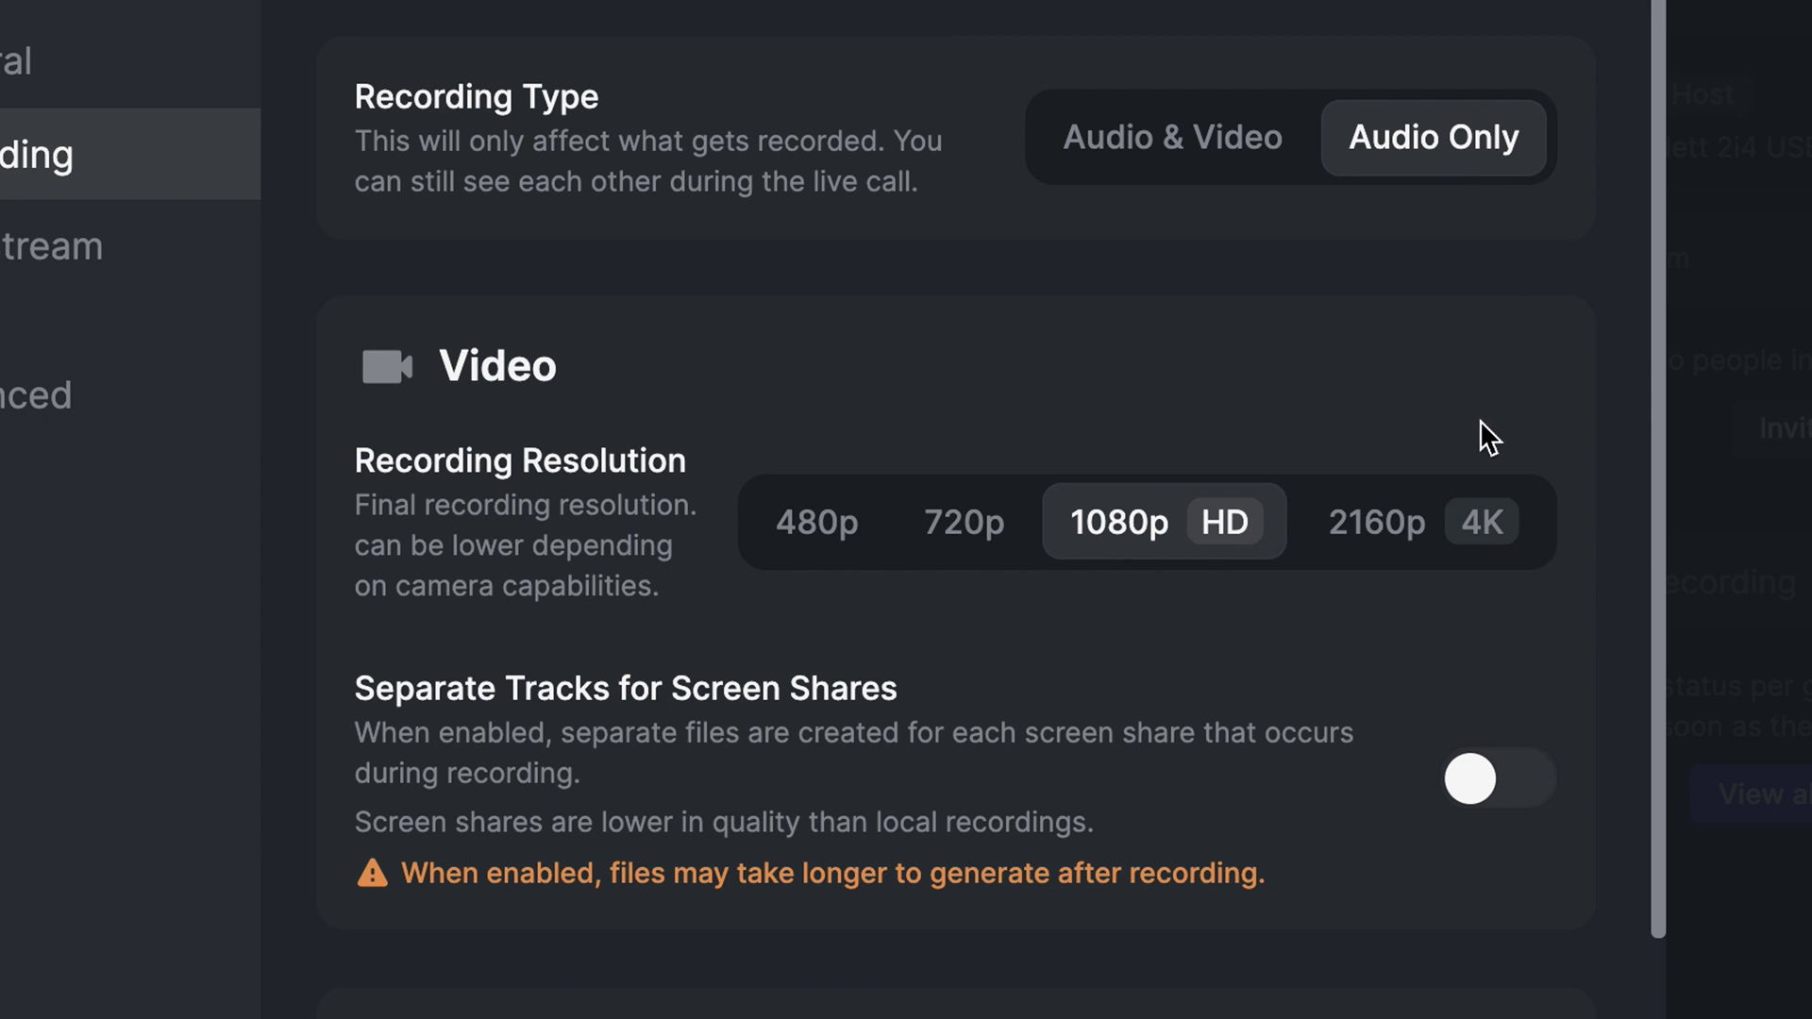
{"action": "left_click", "coordinate": [1428, 531]}
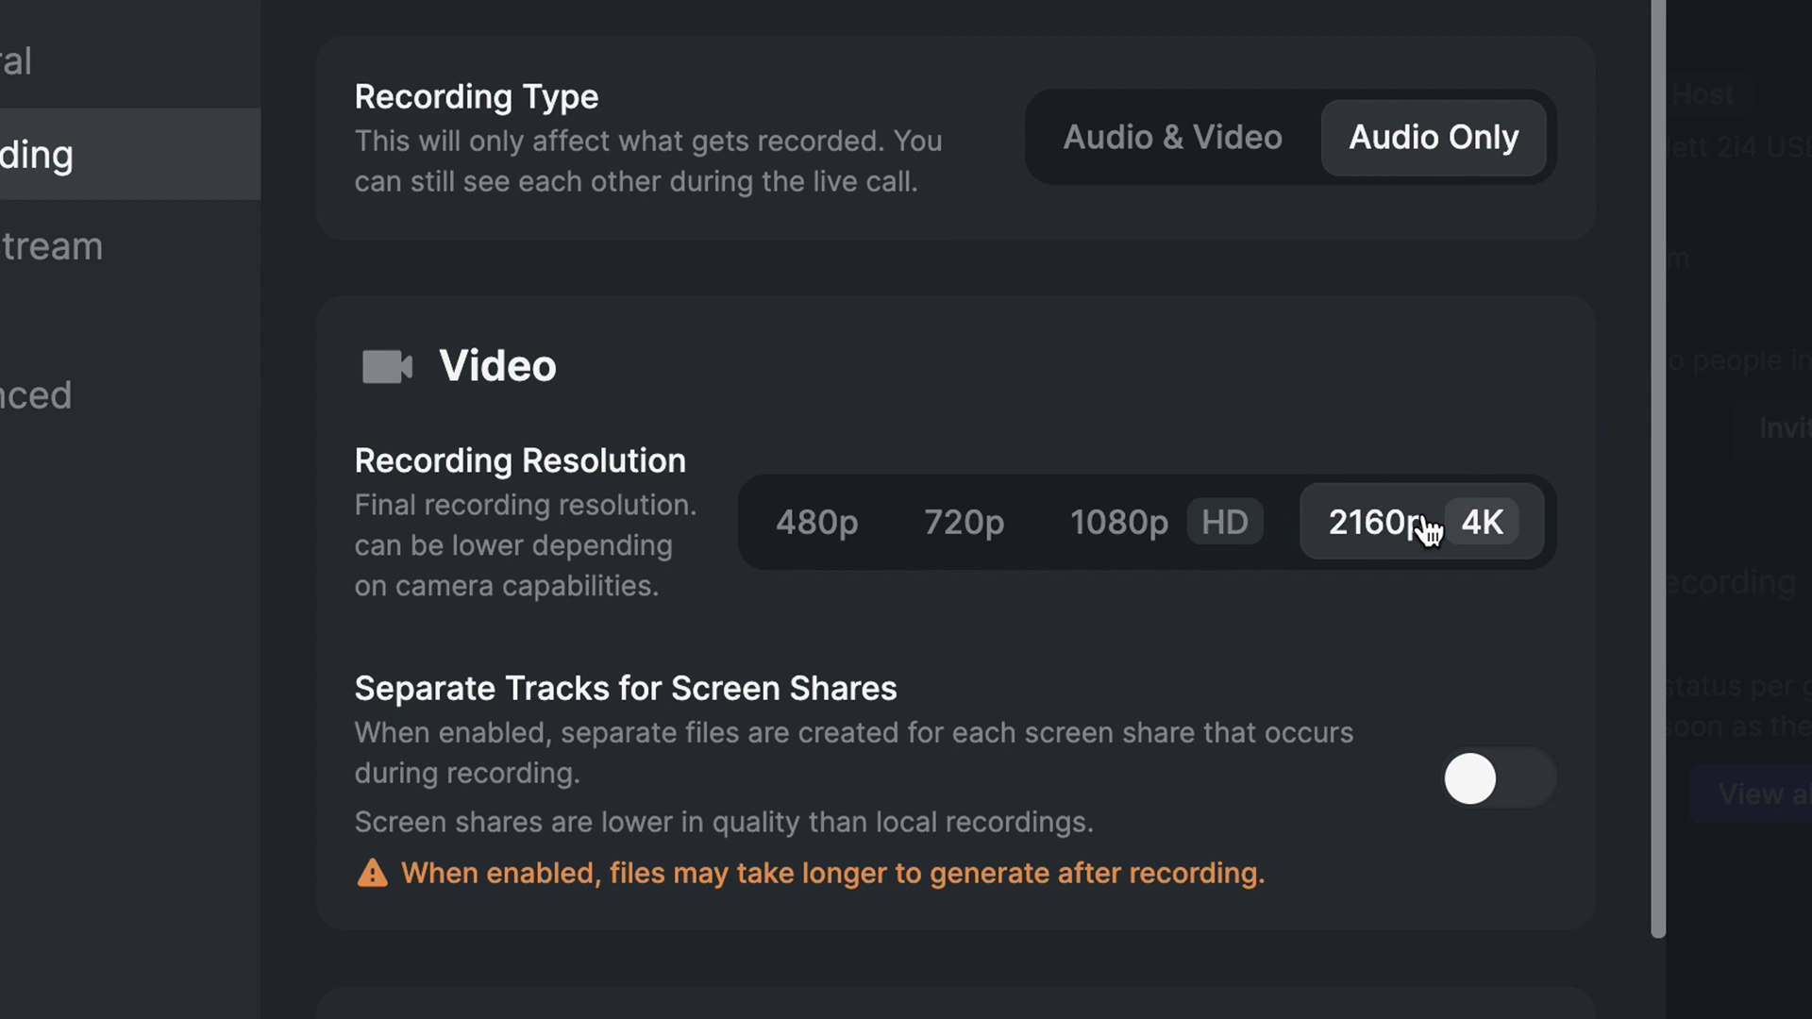
{"action": "left_click", "coordinate": [1511, 802]}
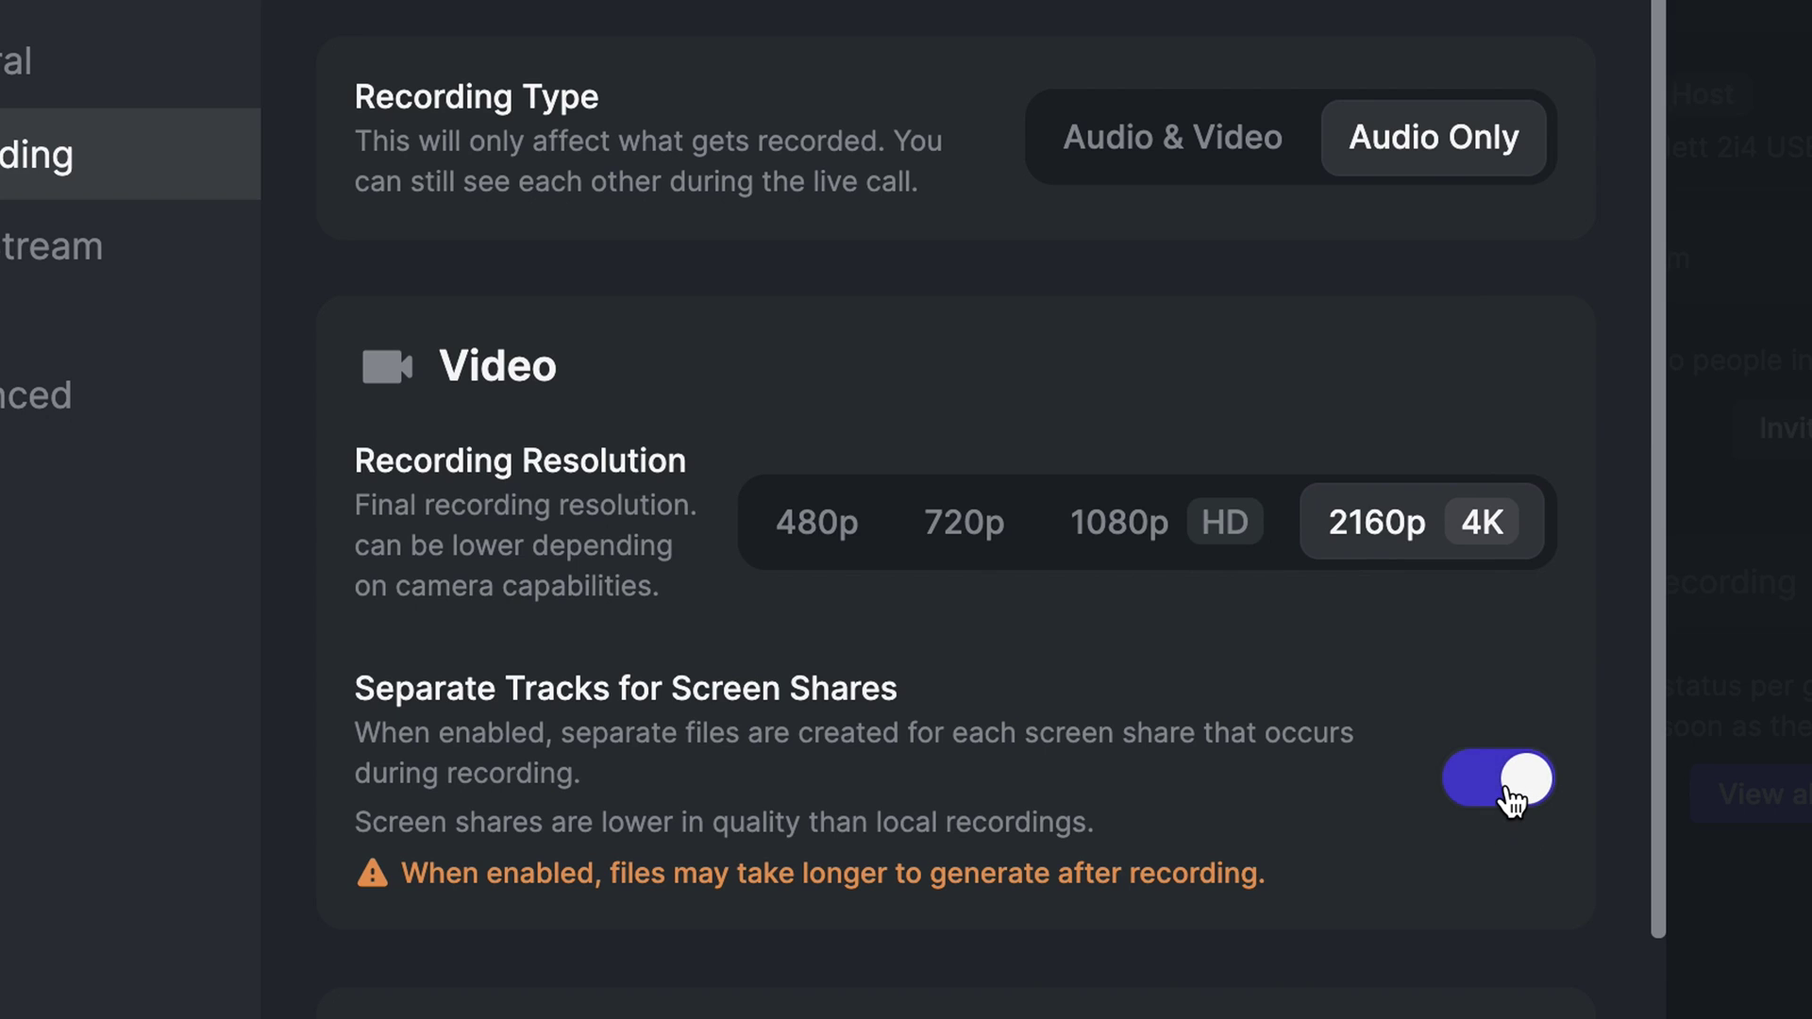
{"action": "scroll", "coordinate": [1529, 745], "scroll_direction": "down", "scroll_amount": 3}
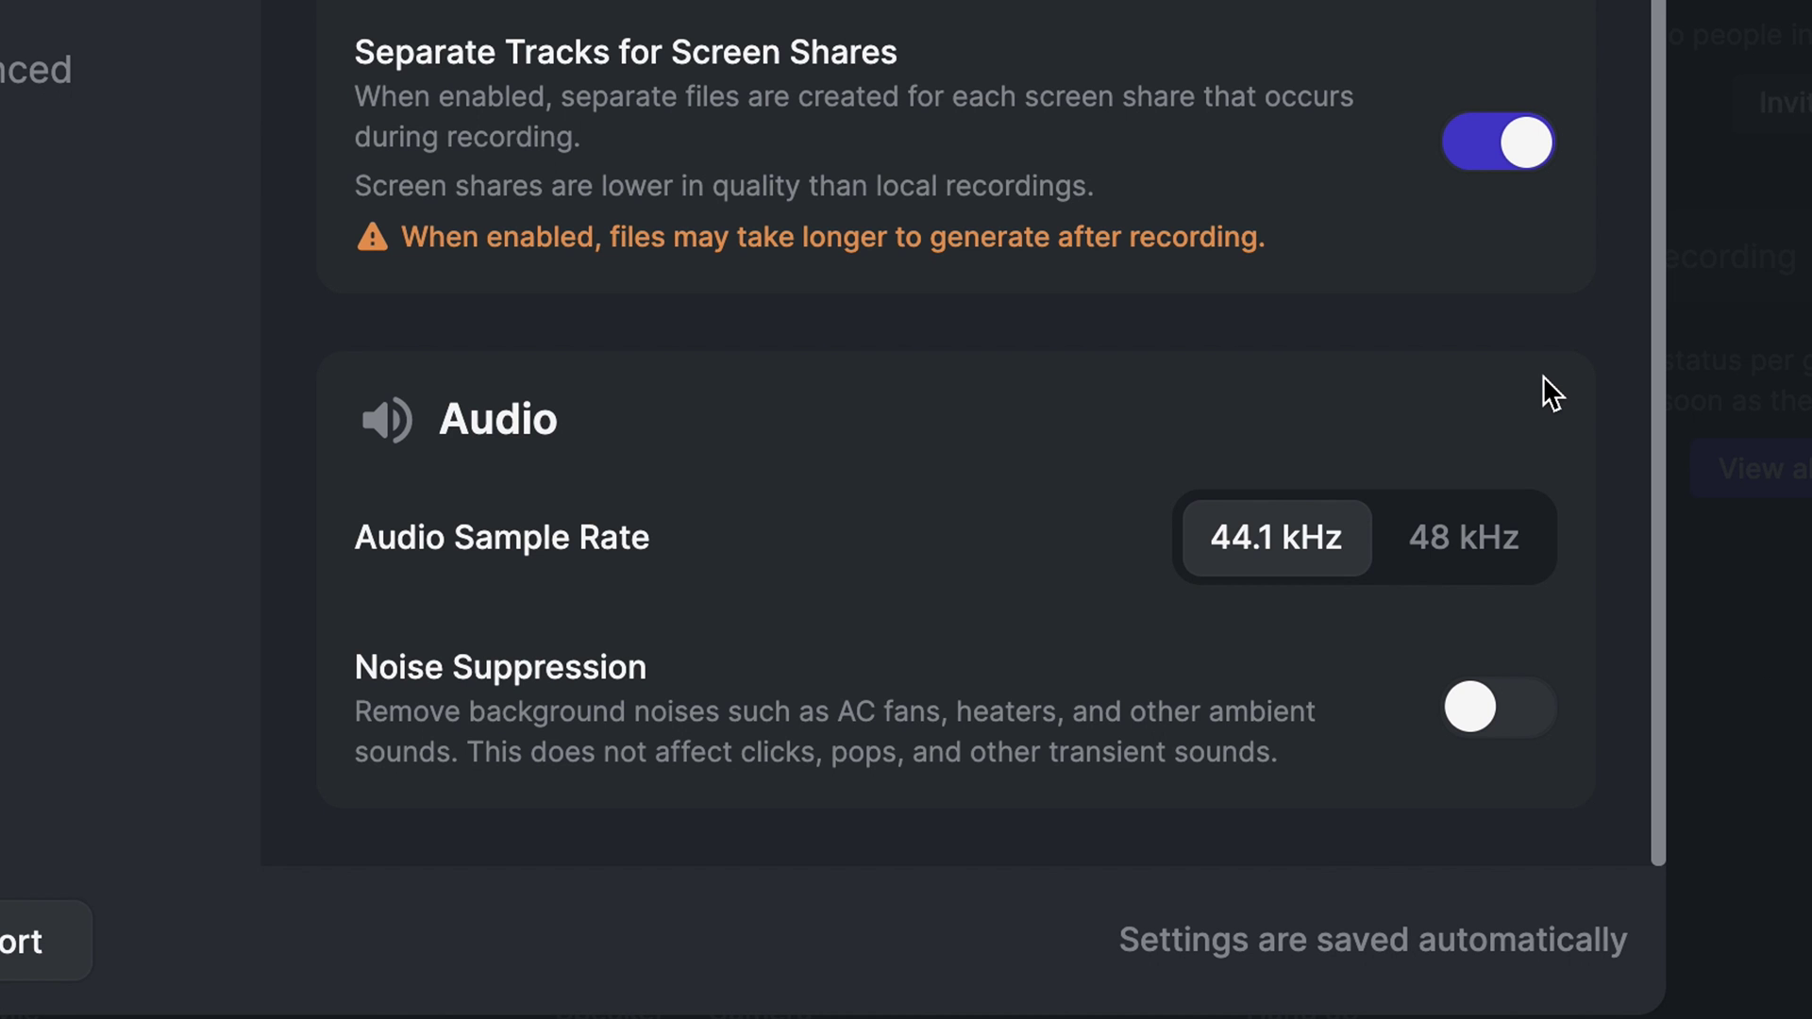
{"action": "left_click", "coordinate": [1490, 570]}
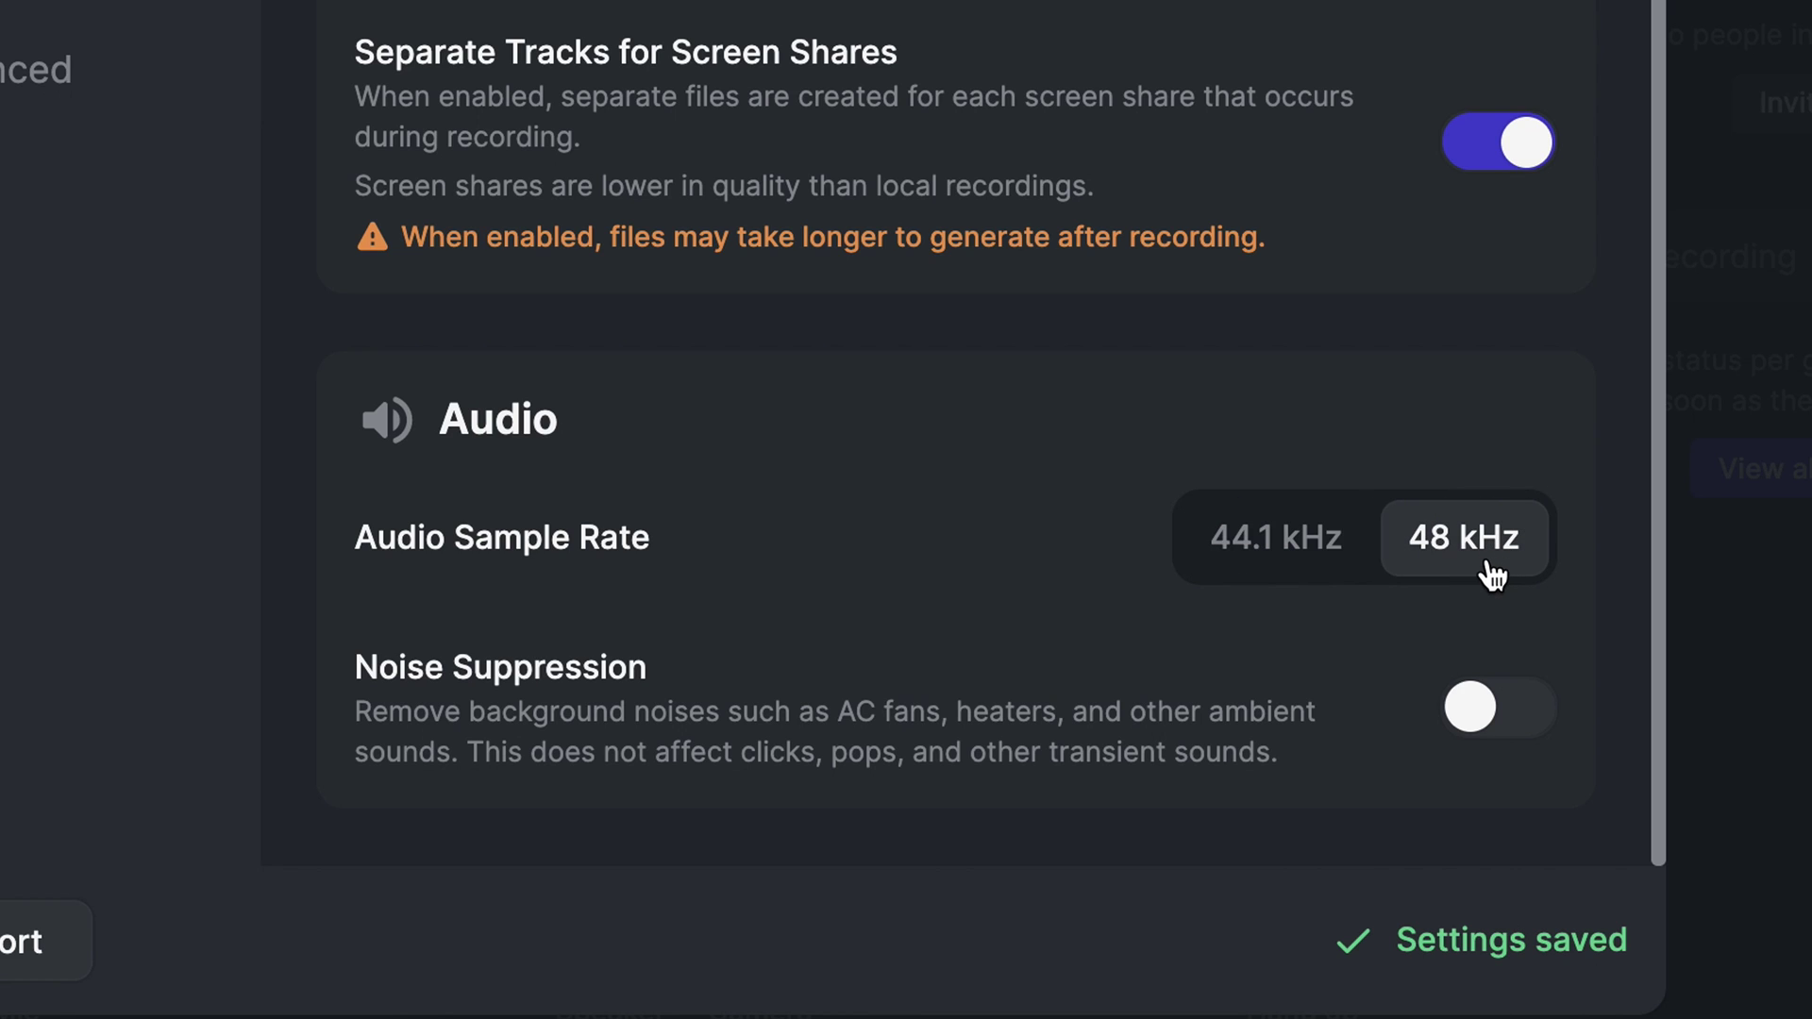
Turn on noise suppression and enable live streaming to YouTube and a custom RTMP service.
{"action": "left_click", "coordinate": [1492, 722]}
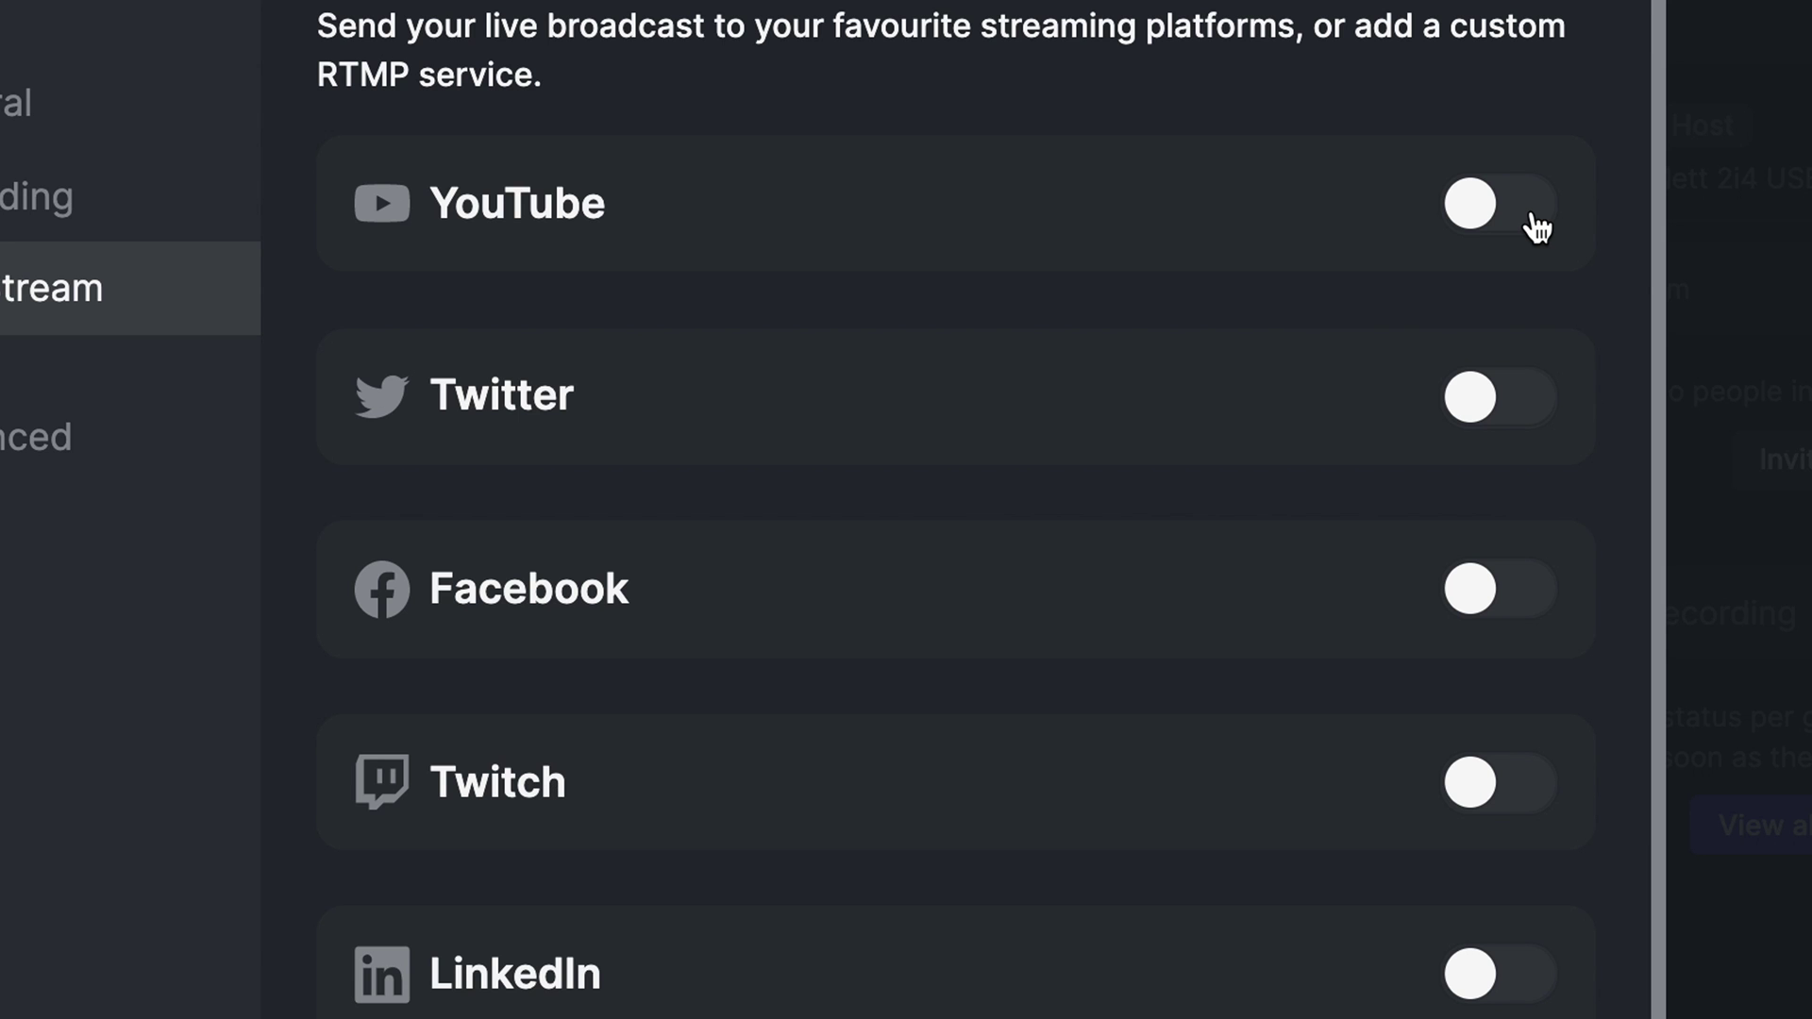
{"action": "left_click", "coordinate": [1536, 227]}
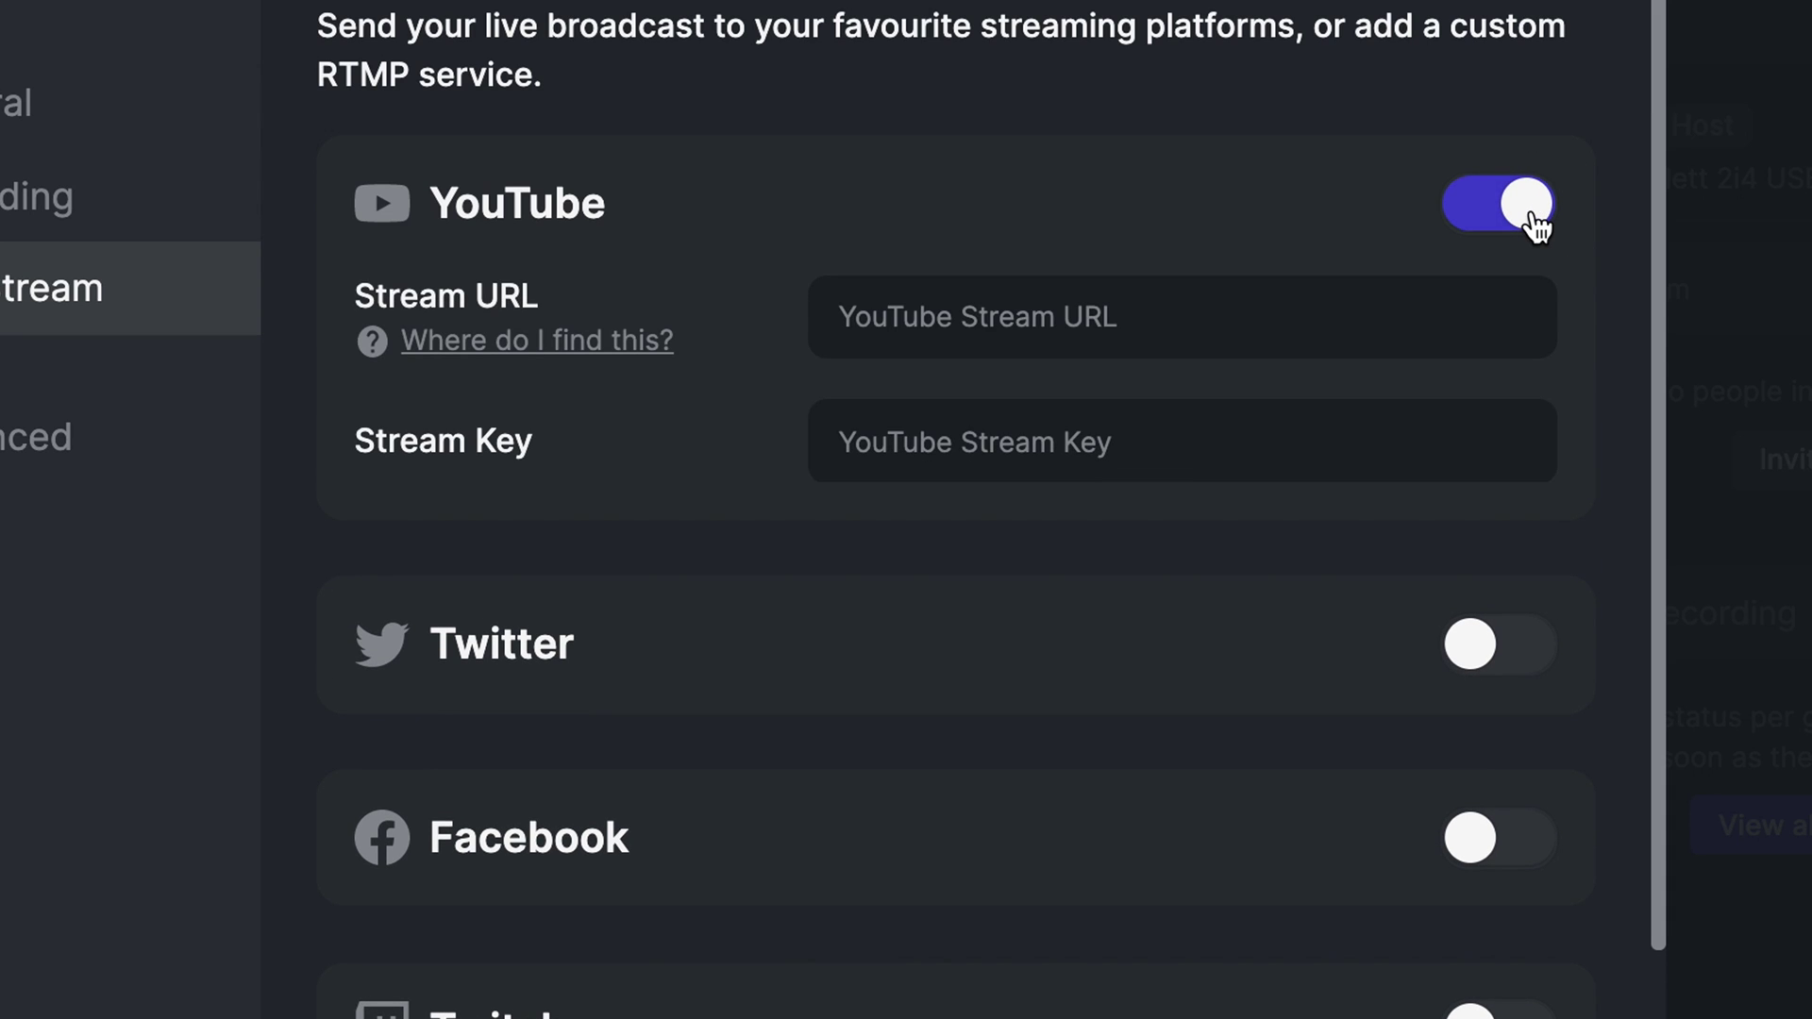
{"action": "left_click", "coordinate": [1521, 447]}
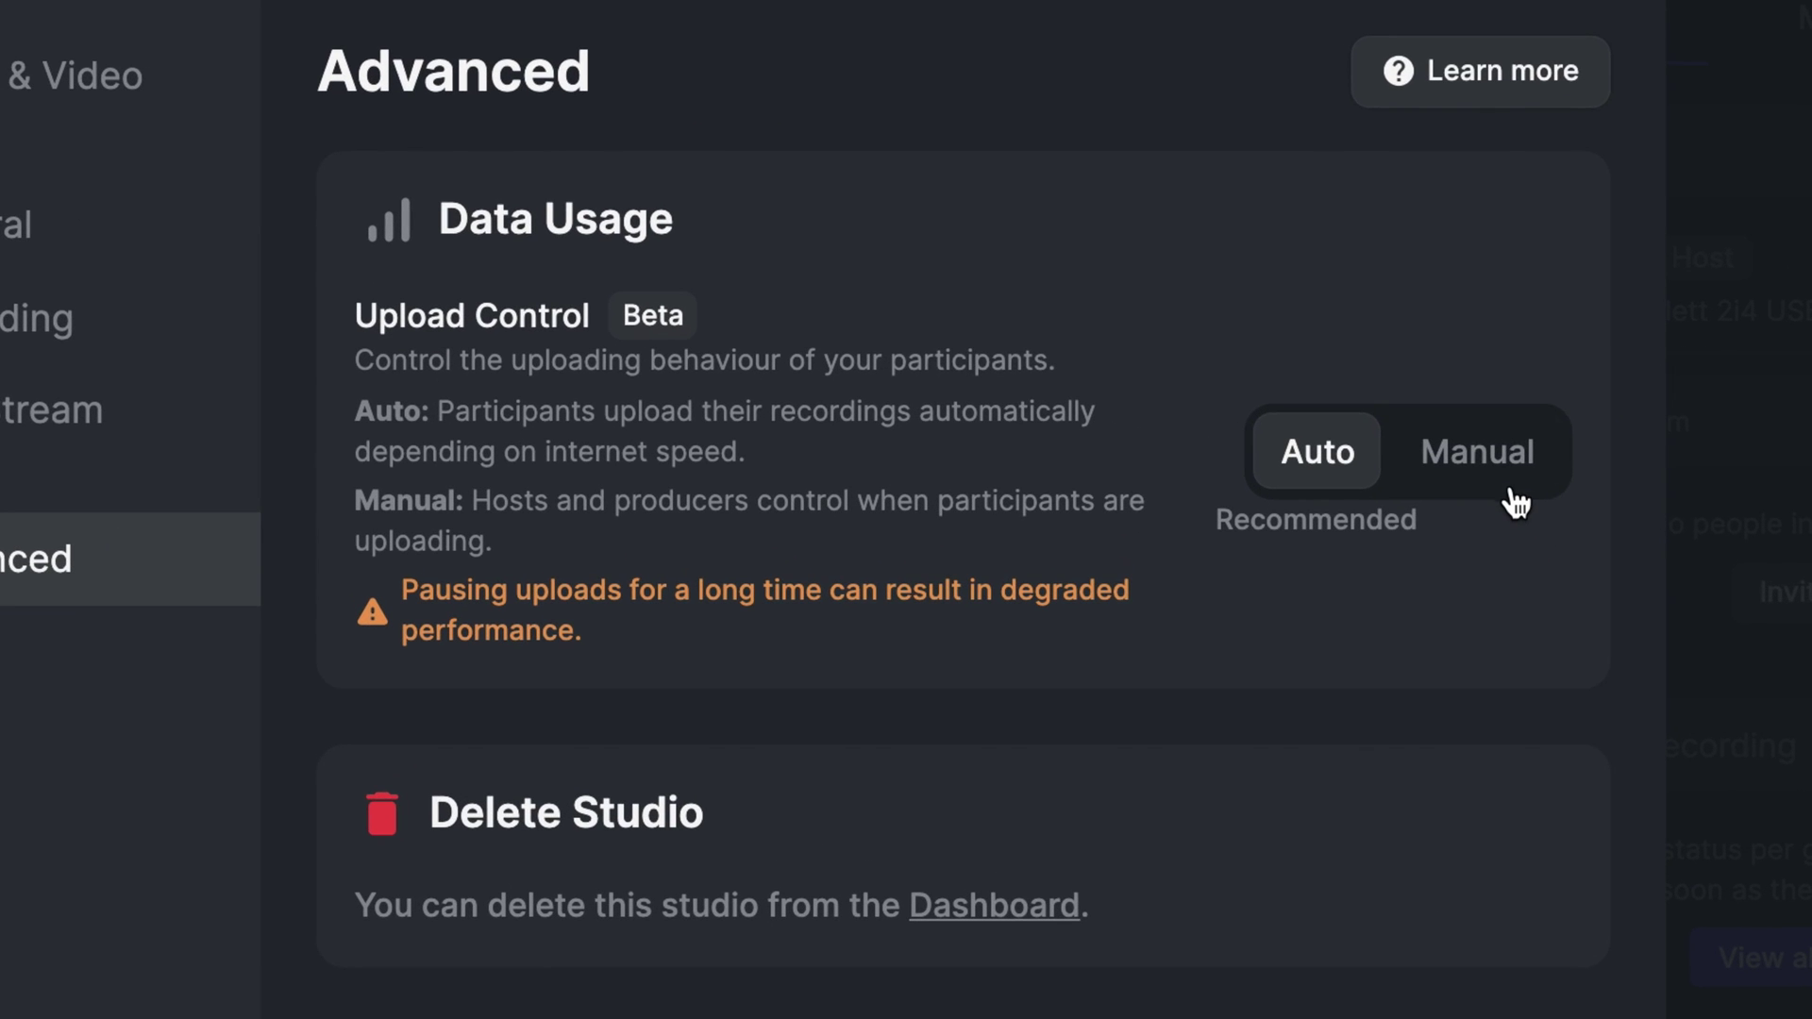
{"action": "left_click", "coordinate": [1513, 491]}
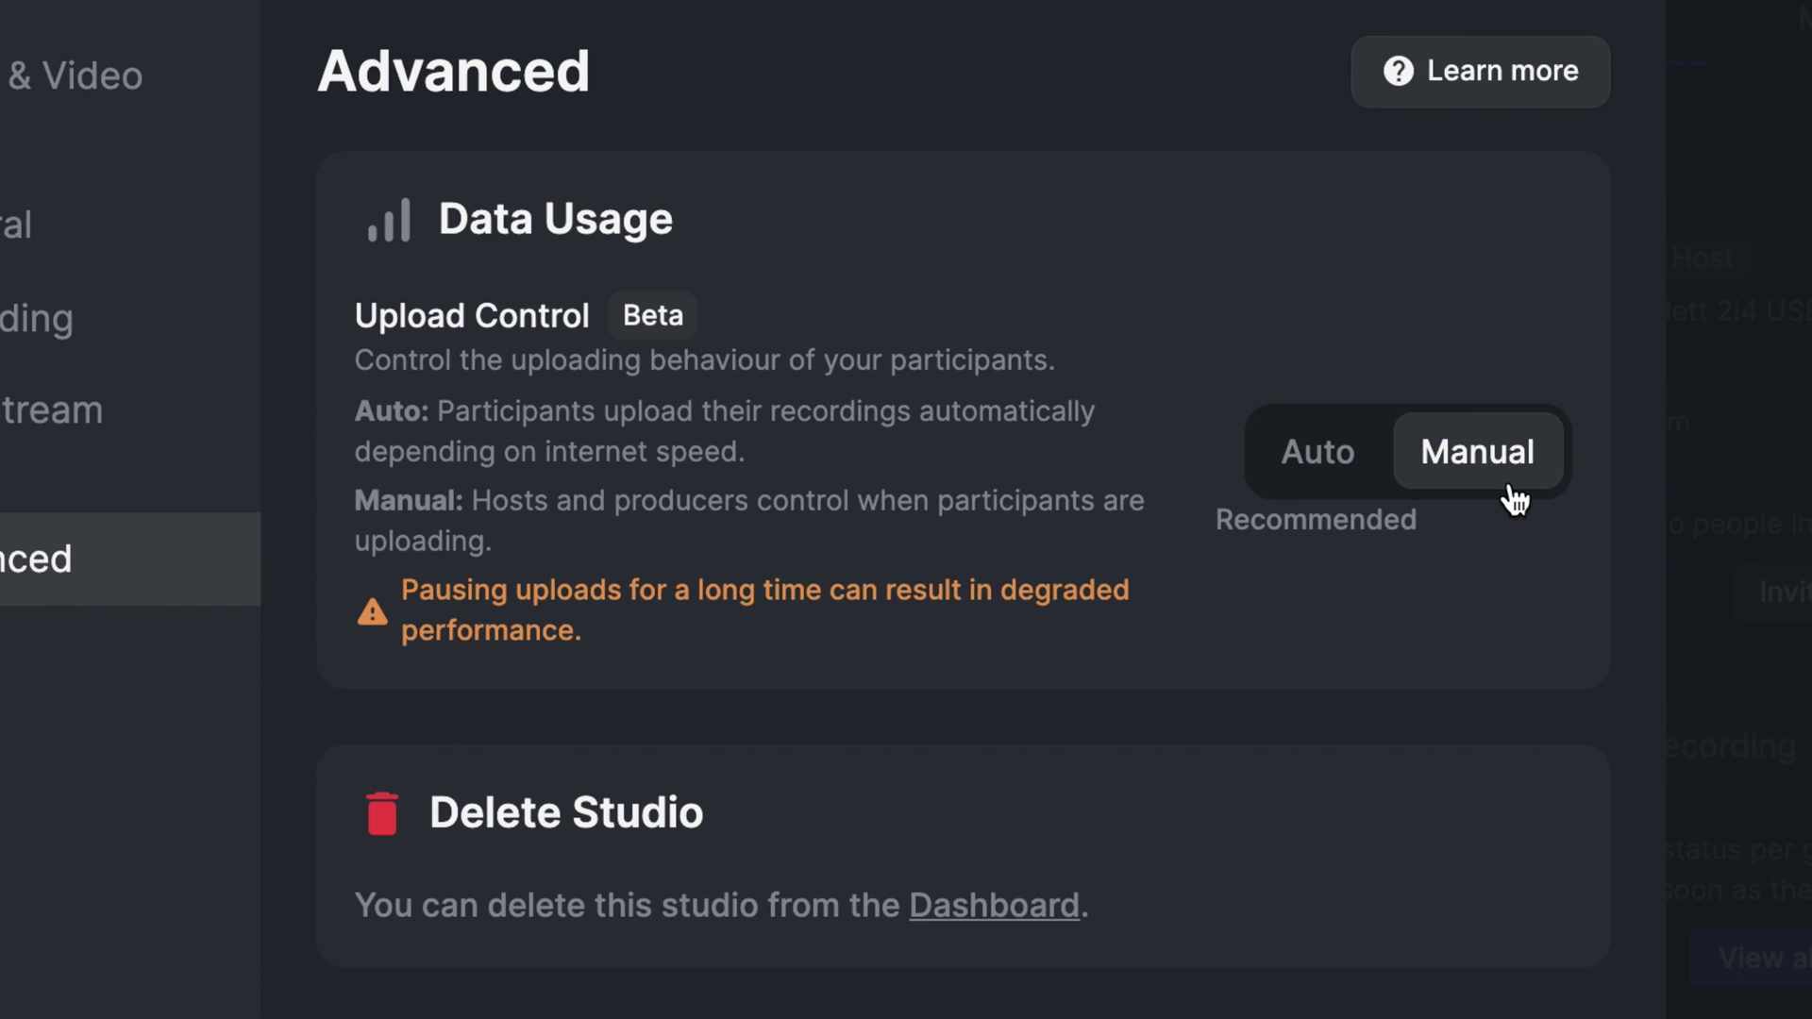
{"action": "left_click", "coordinate": [1379, 477]}
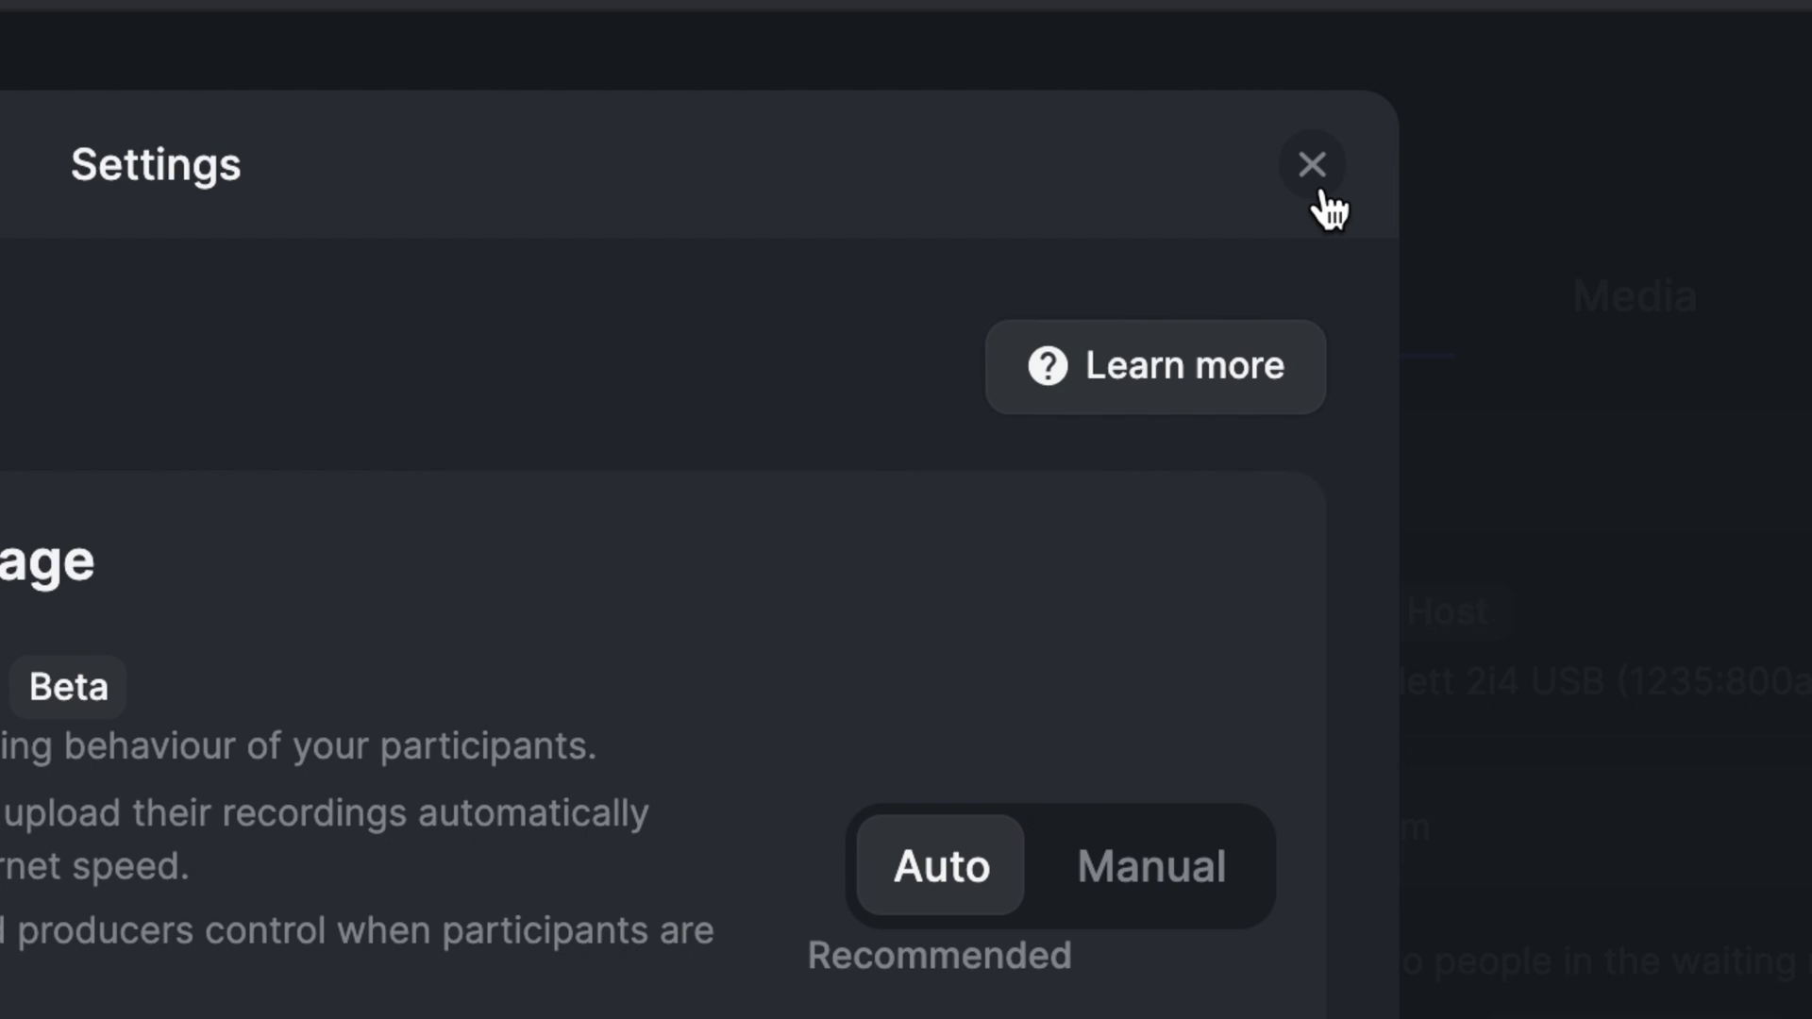
Close Settings, then open and dismiss the Host participant's options menu.
{"action": "left_click", "coordinate": [1323, 194]}
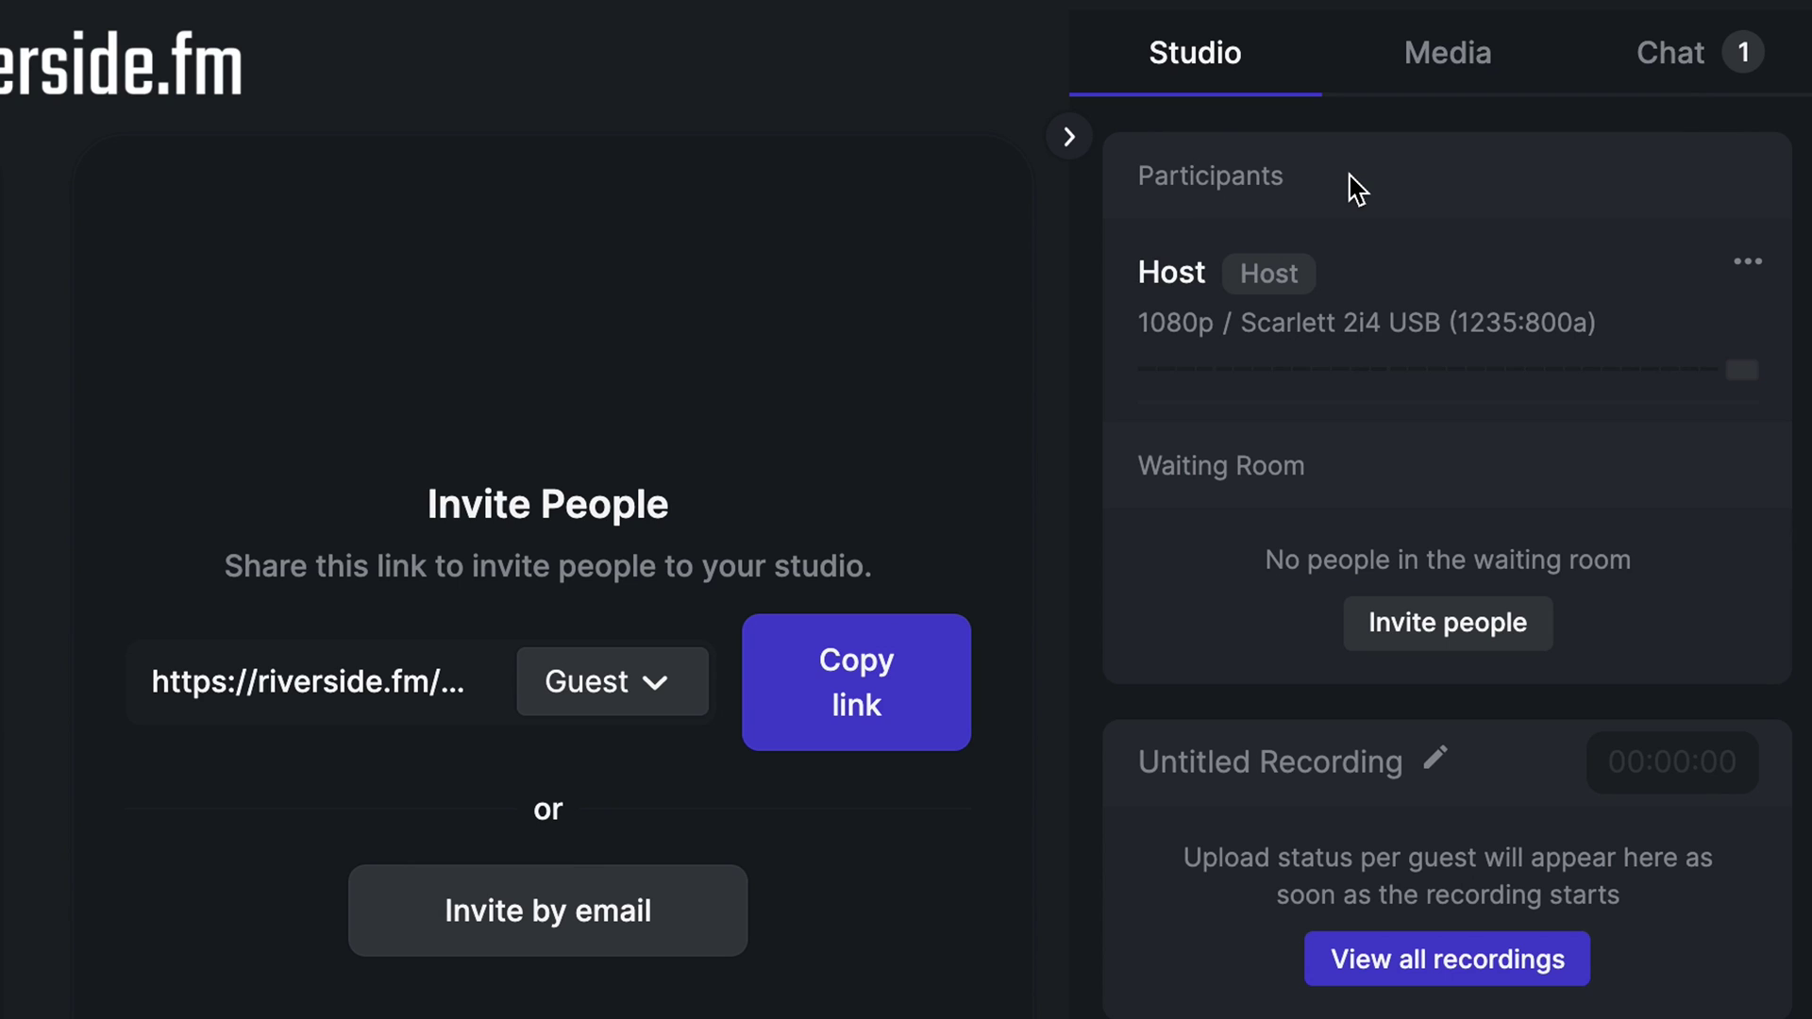
{"action": "mouse_move", "coordinate": [1210, 316]}
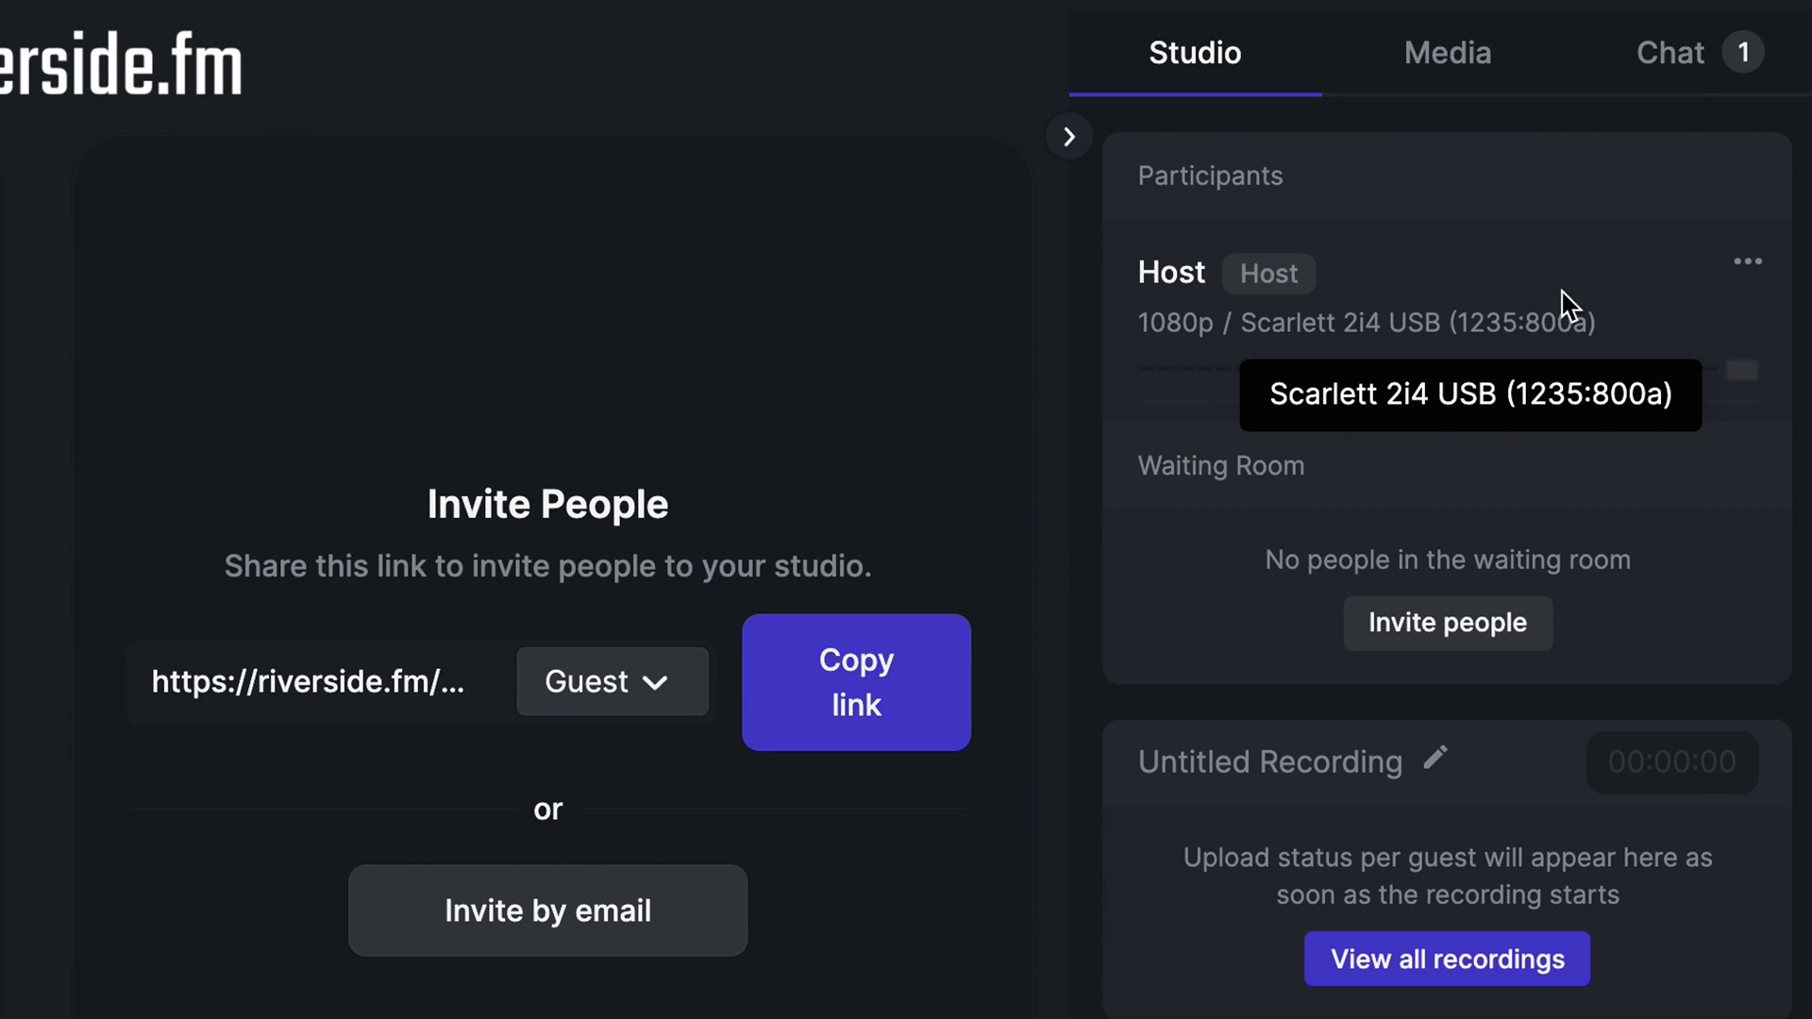
{"action": "left_click", "coordinate": [1745, 264]}
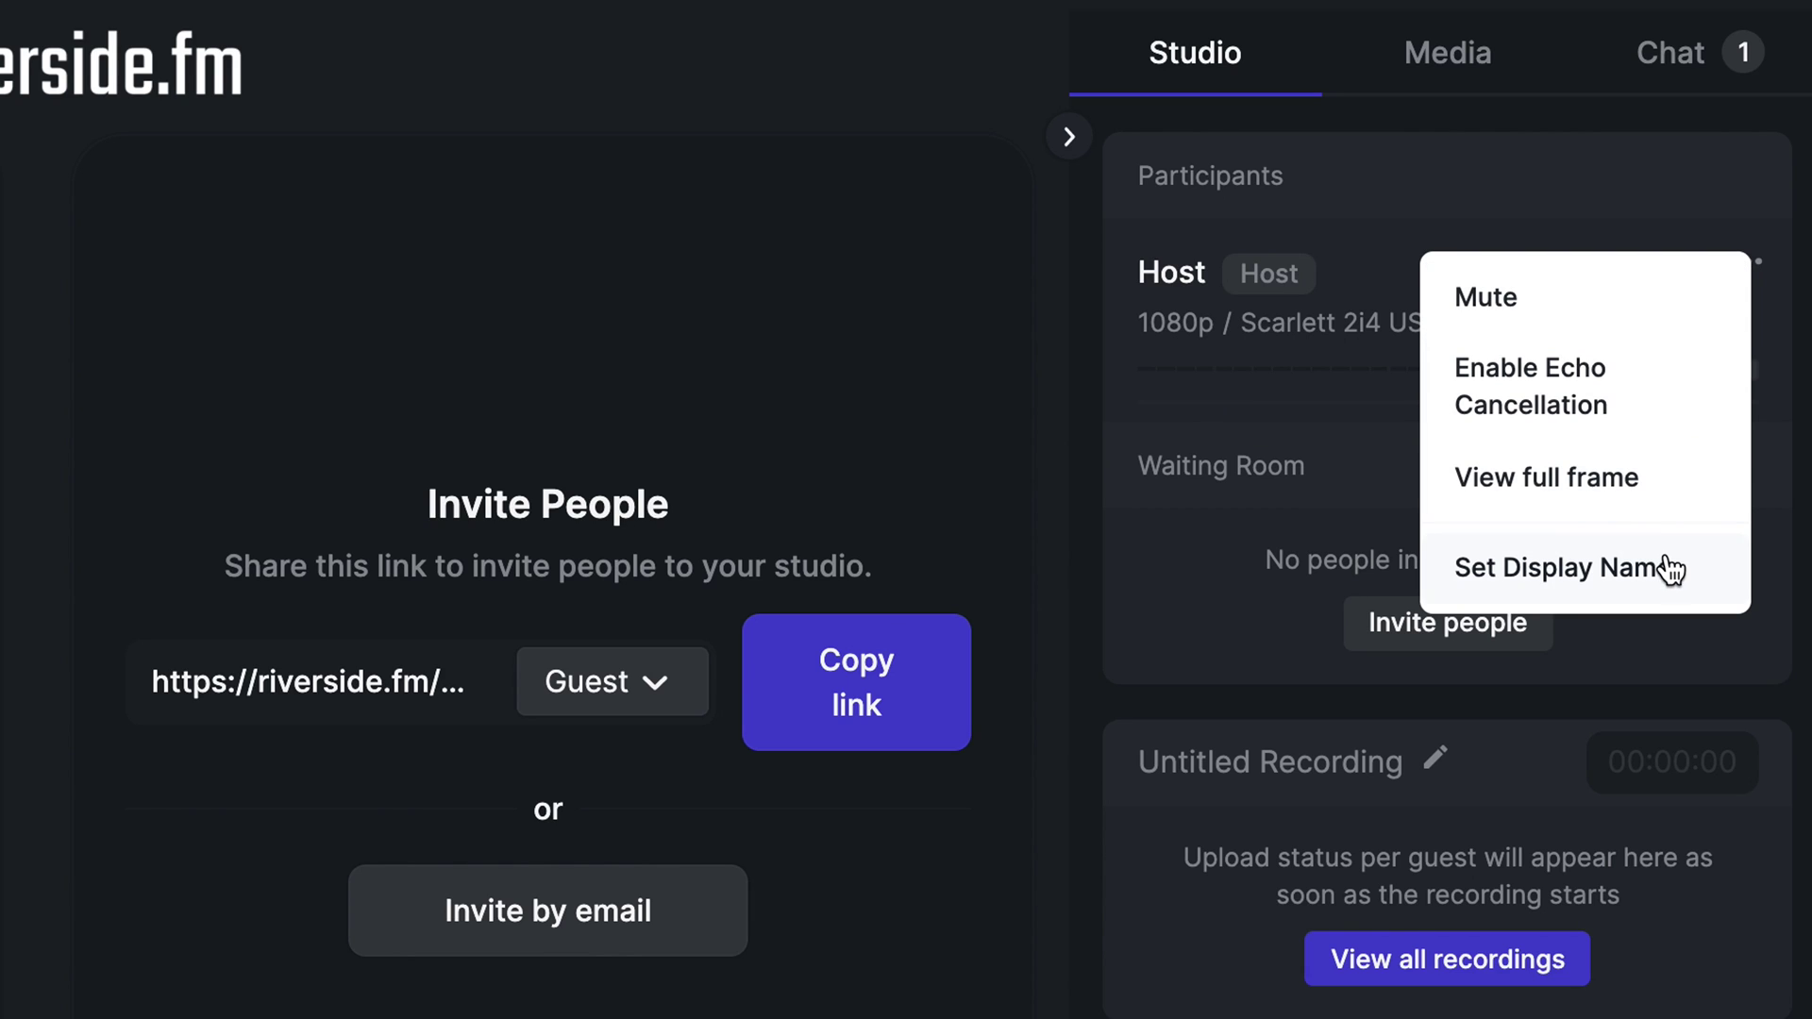
{"action": "left_click", "coordinate": [1333, 545]}
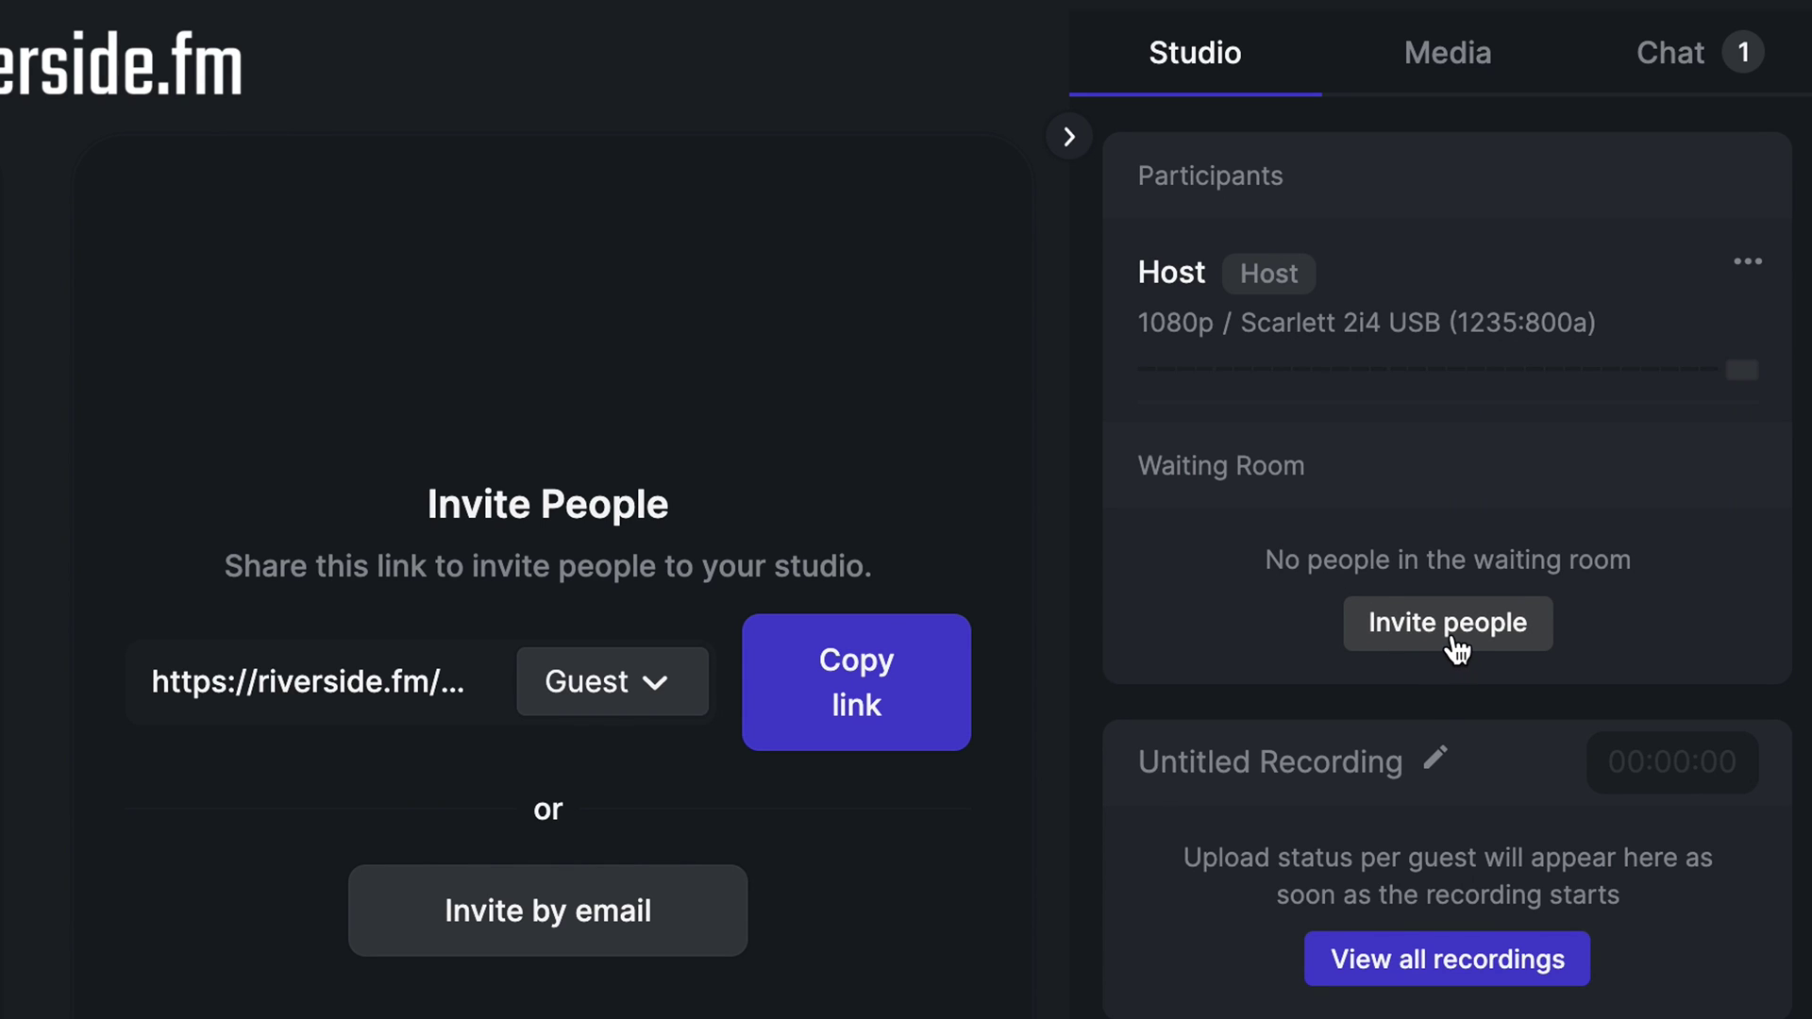
Rename 'Untitled Recording' to 'Recording 1'.
{"action": "left_click", "coordinate": [1261, 769]}
{"action": "type", "text": "R"}
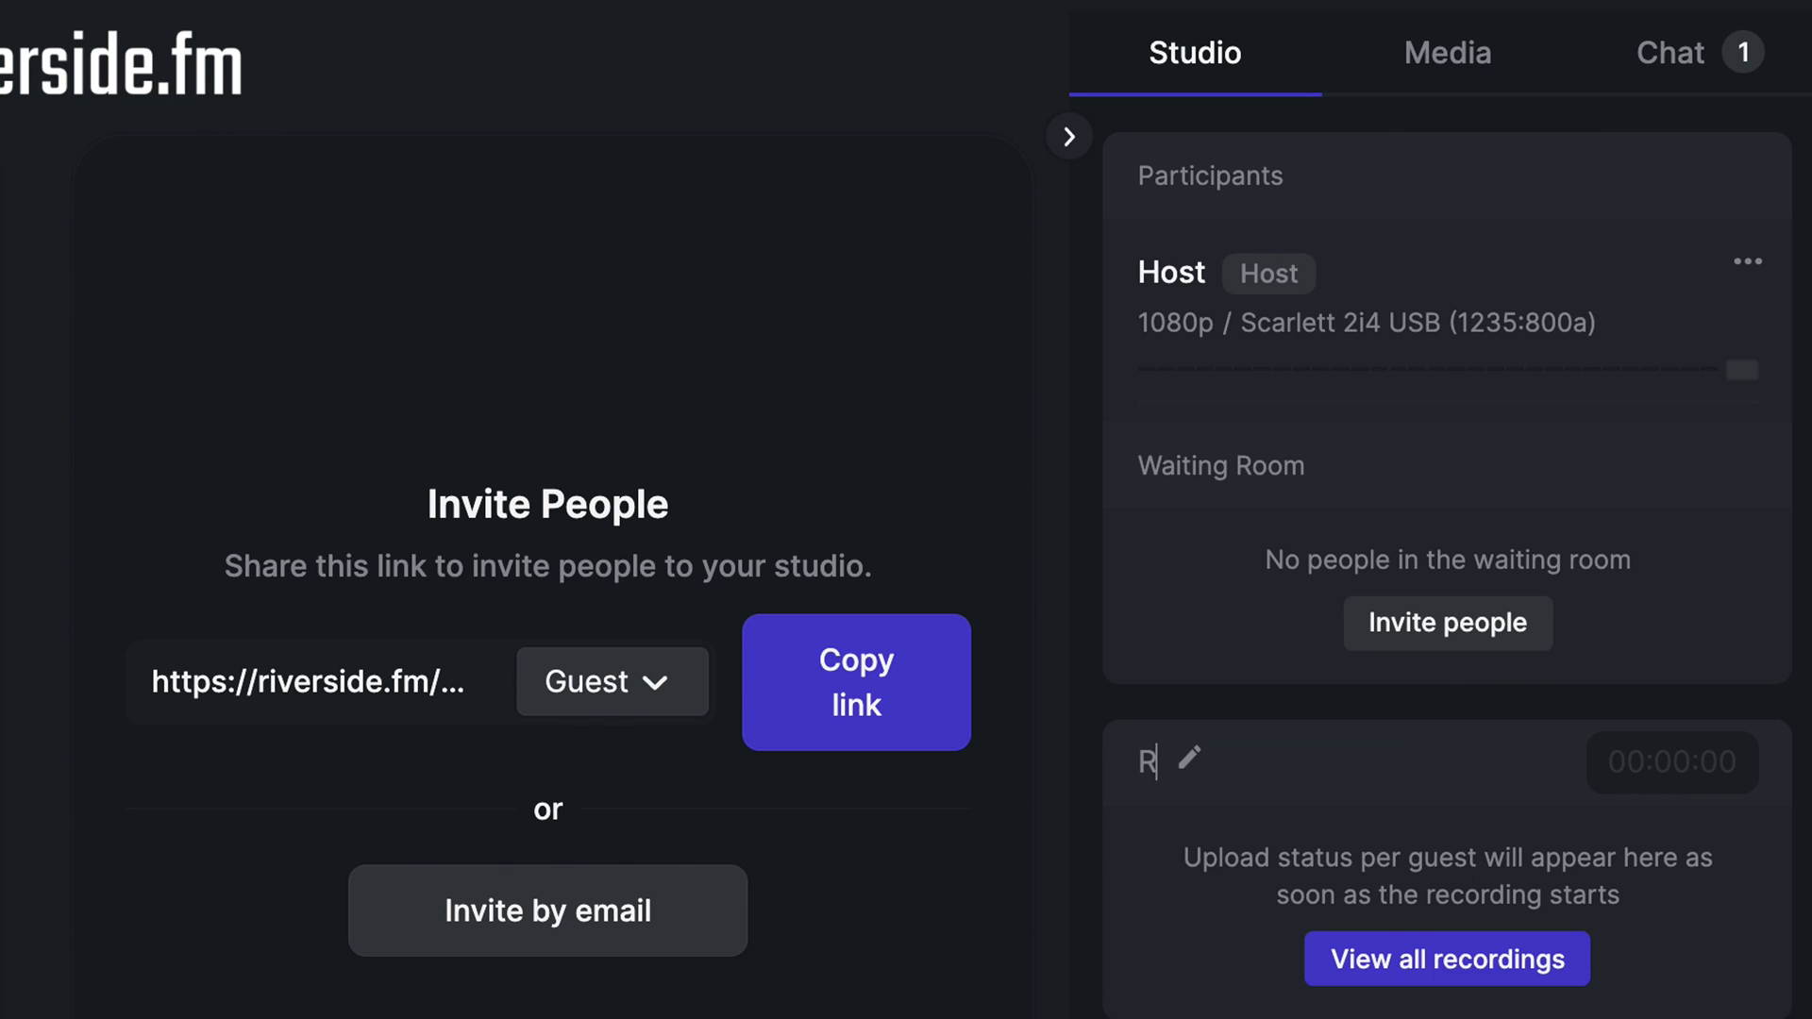
{"action": "type", "text": "ecording 1"}
{"action": "key", "text": "Return"}
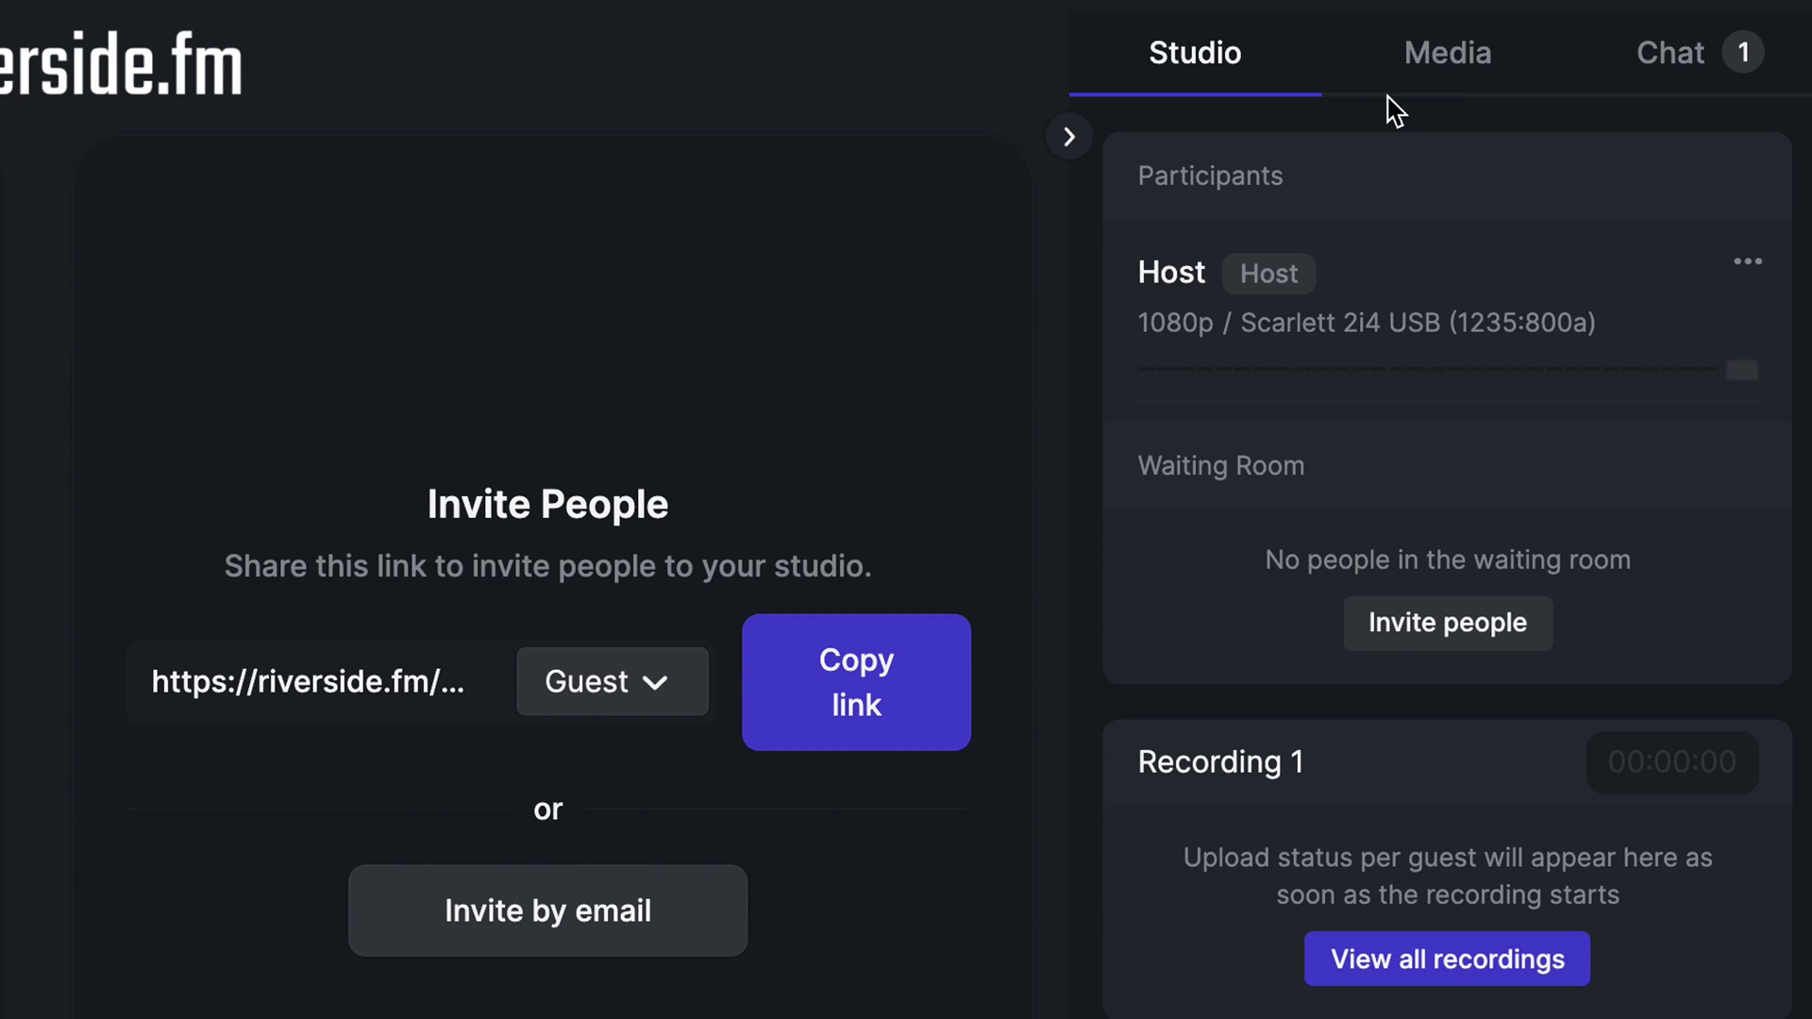
Show the Media library as a list and play Riverside.fm Tune 3 live, on repeat, at full volume.
{"action": "left_click", "coordinate": [1417, 83]}
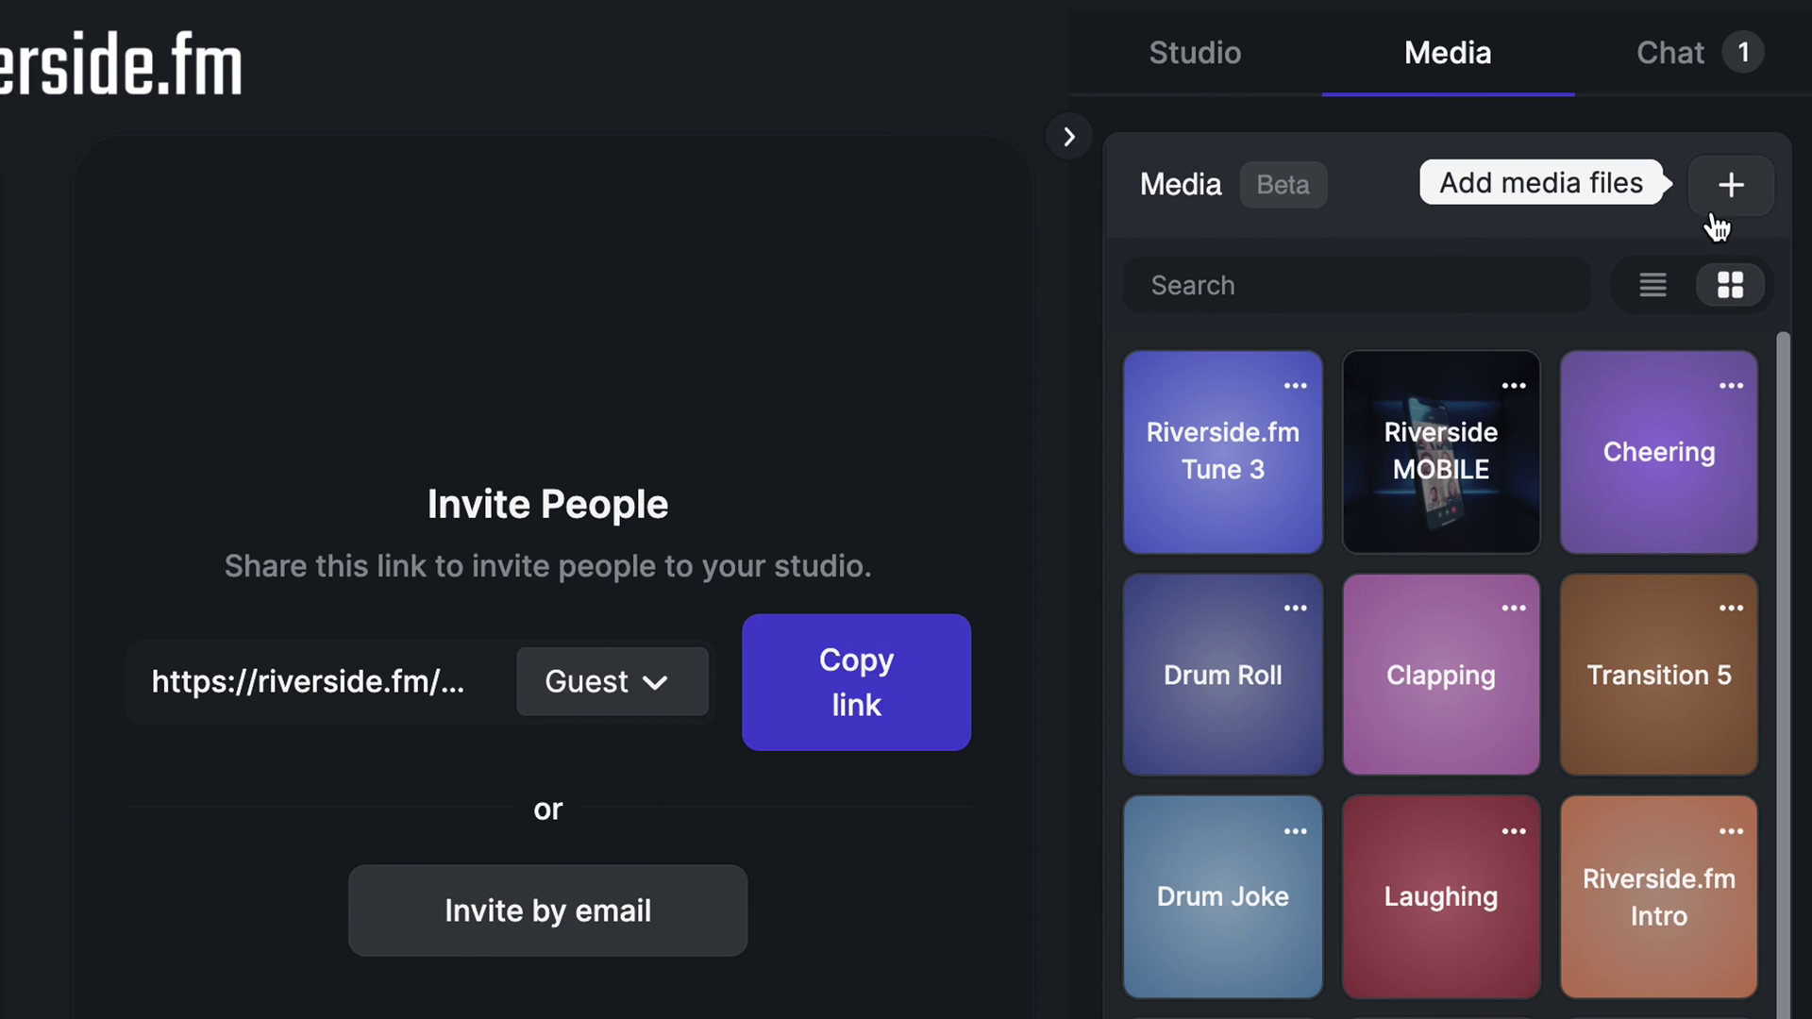
{"action": "left_click", "coordinate": [1658, 313]}
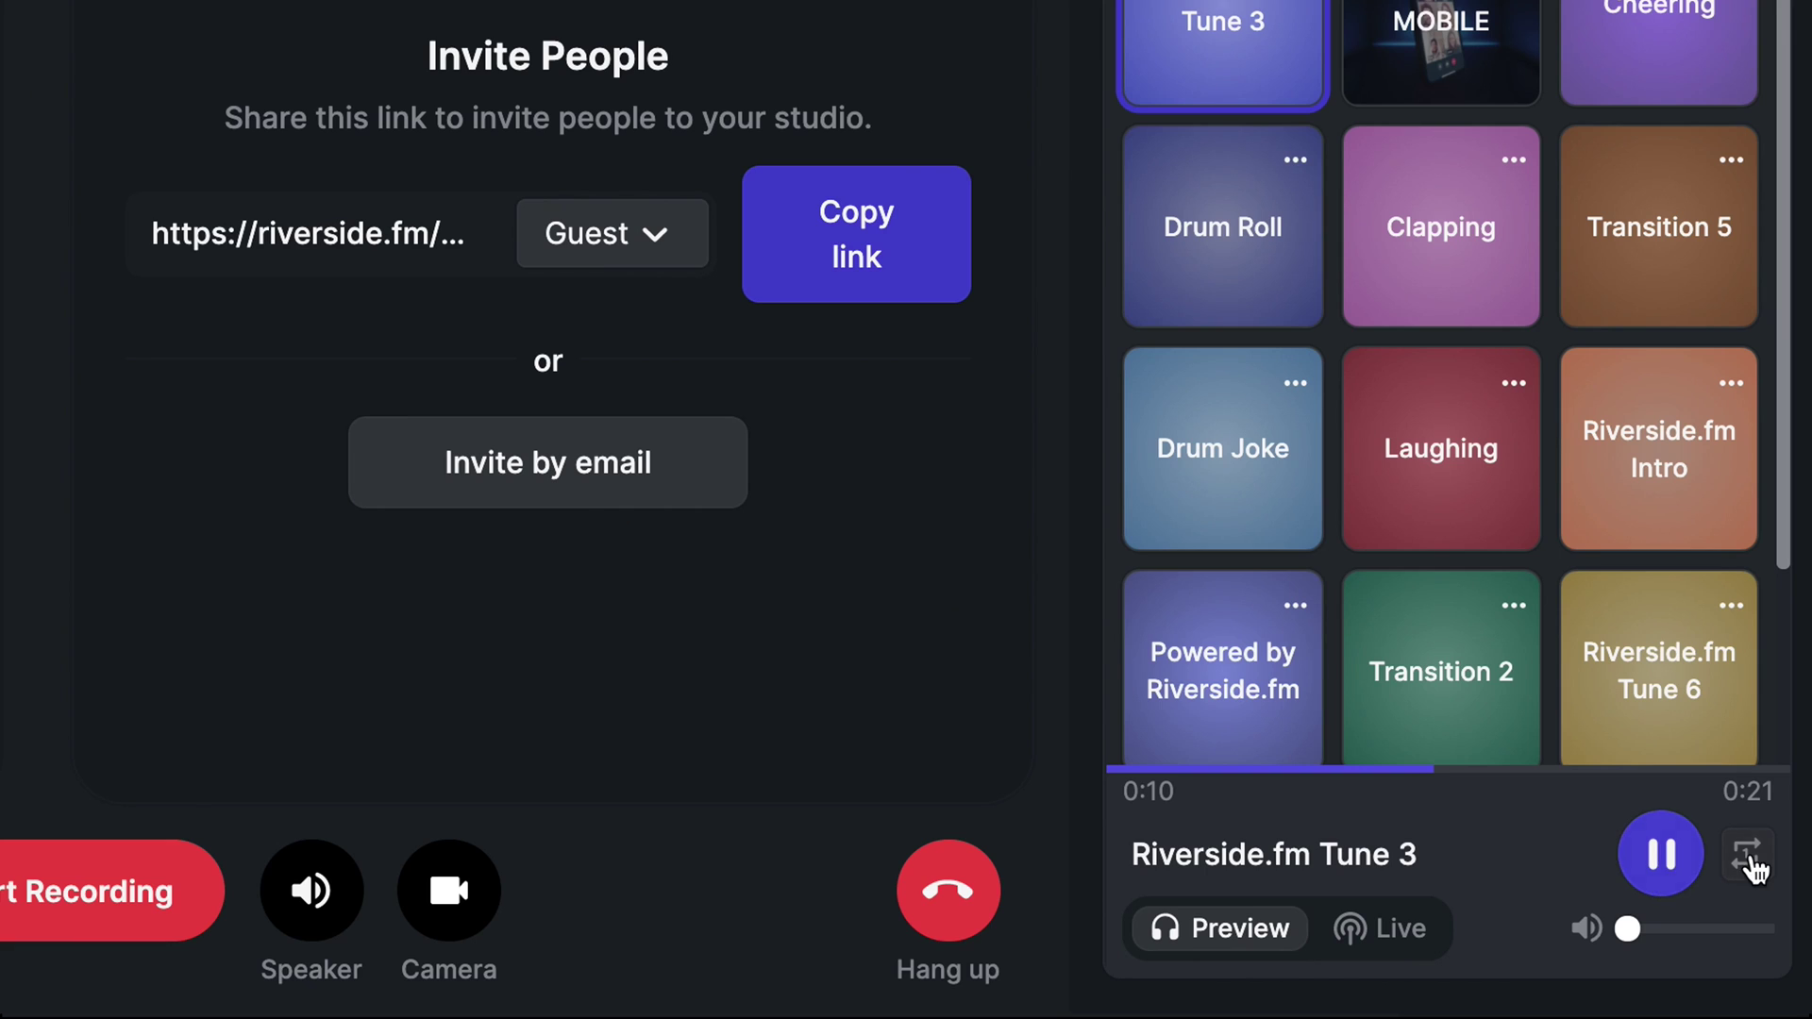
{"action": "left_click", "coordinate": [1750, 862]}
{"action": "left_click", "coordinate": [1675, 872]}
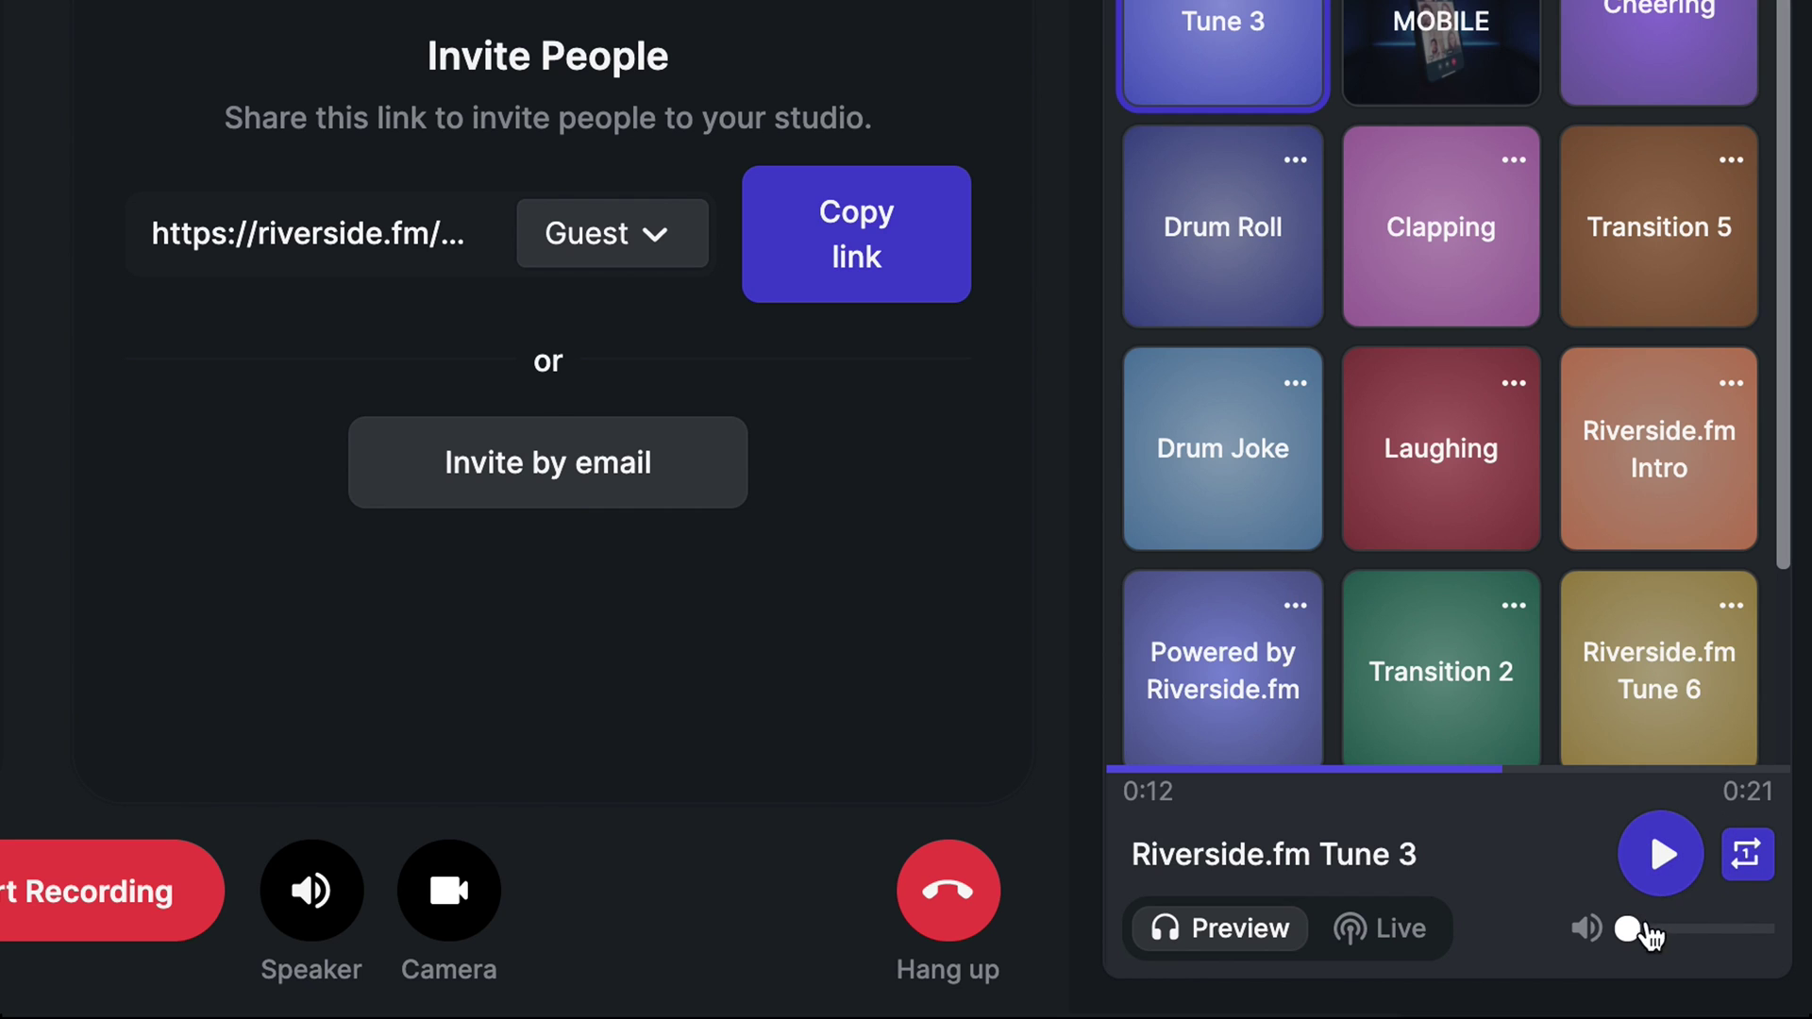
{"action": "left_click_drag", "start_coordinate": [1630, 928], "coordinate": [1778, 938]}
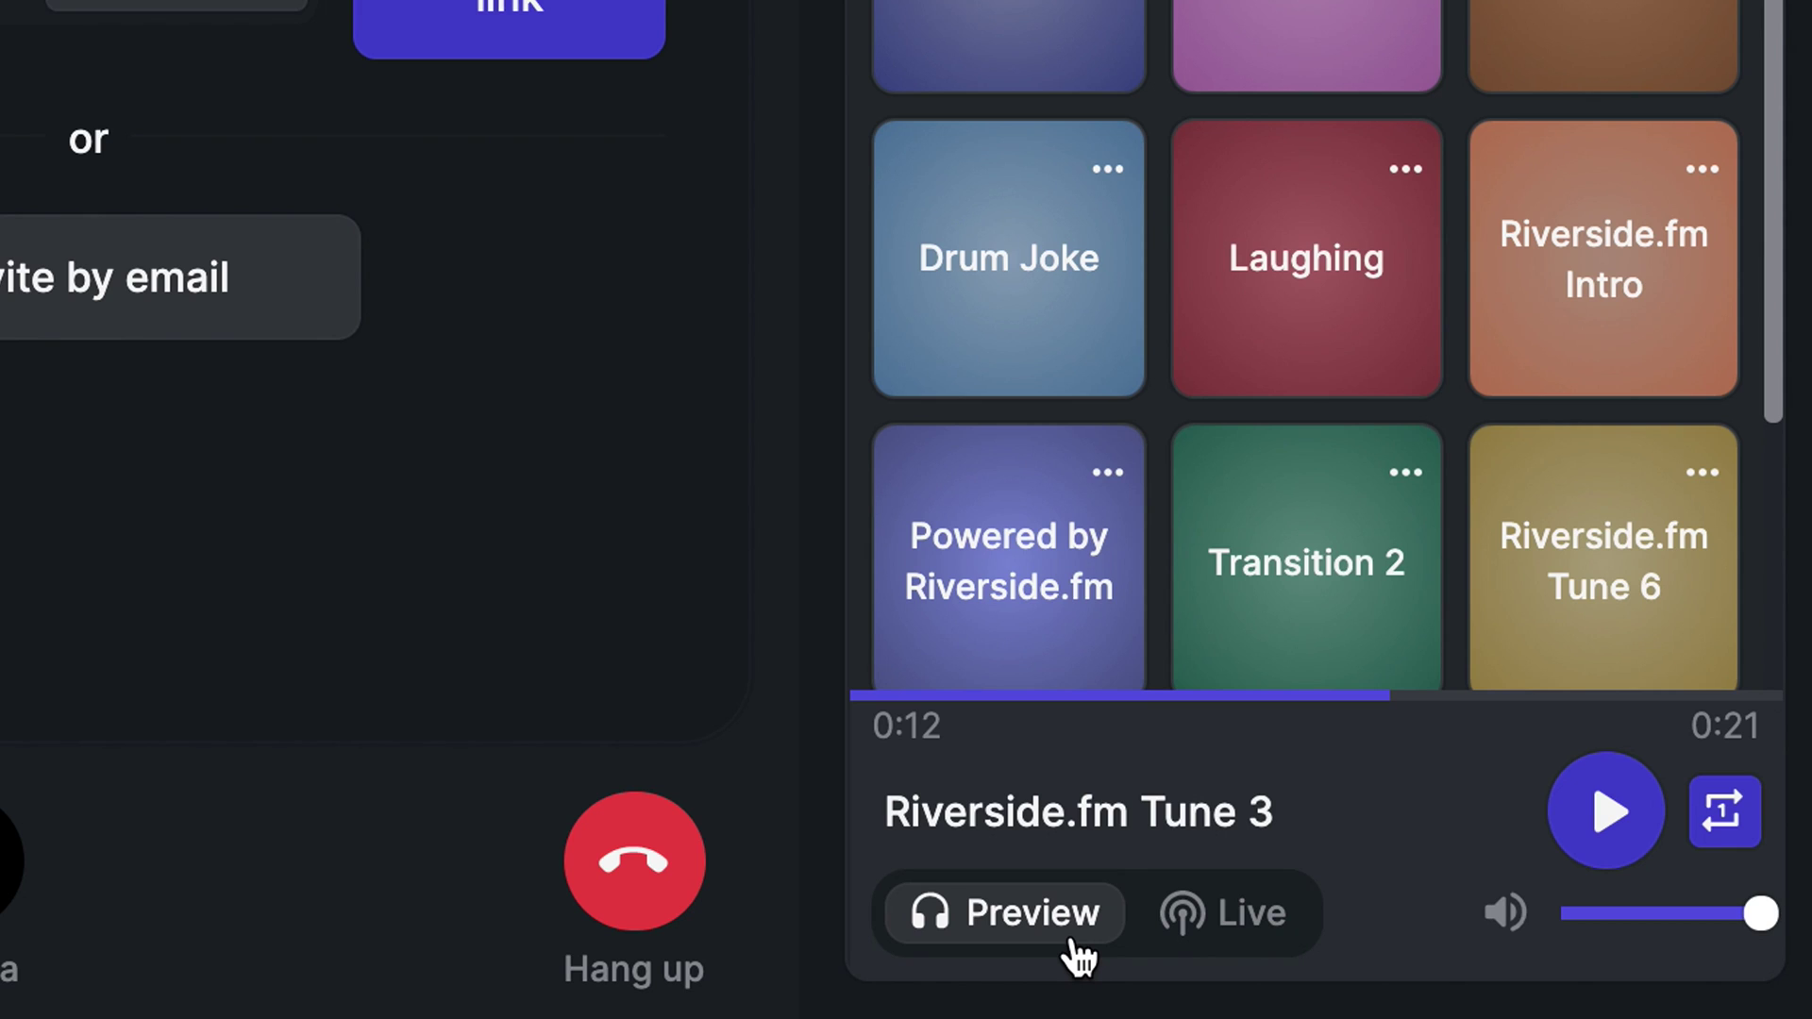
{"action": "left_click", "coordinate": [1194, 942]}
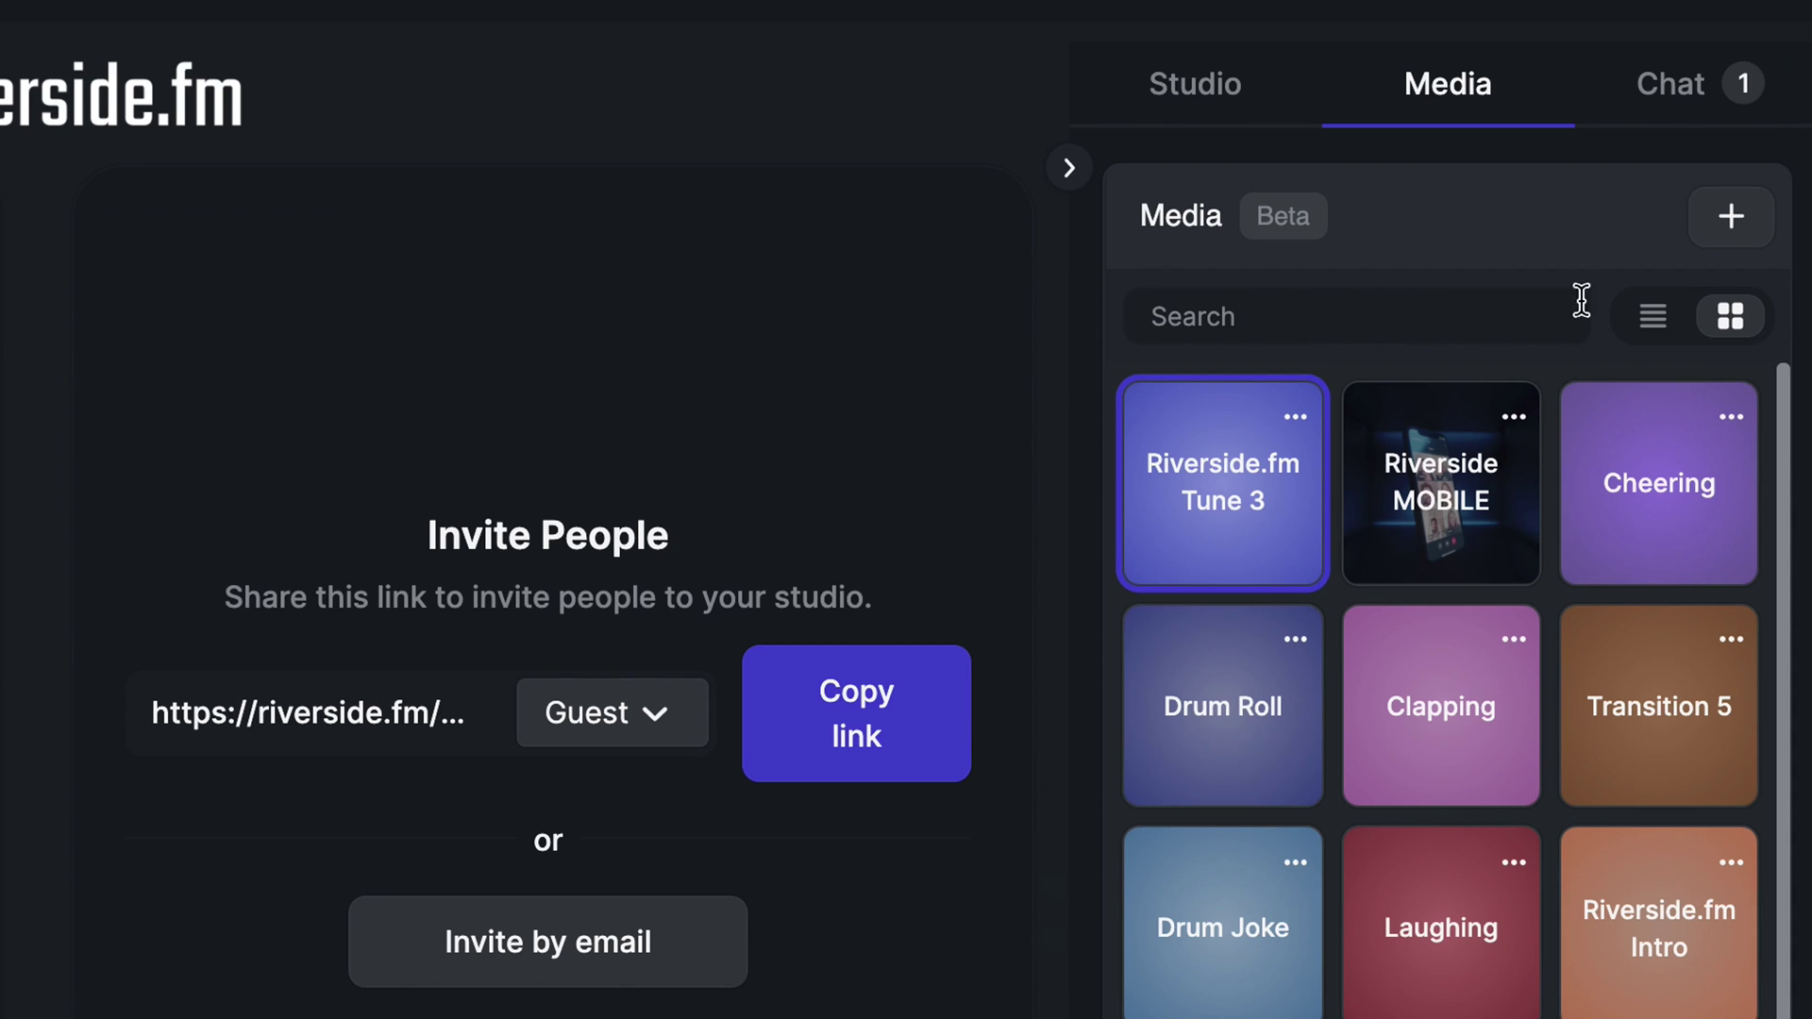
Post the message 'Hello!' in the studio chat panel.
{"action": "left_click", "coordinate": [1664, 92]}
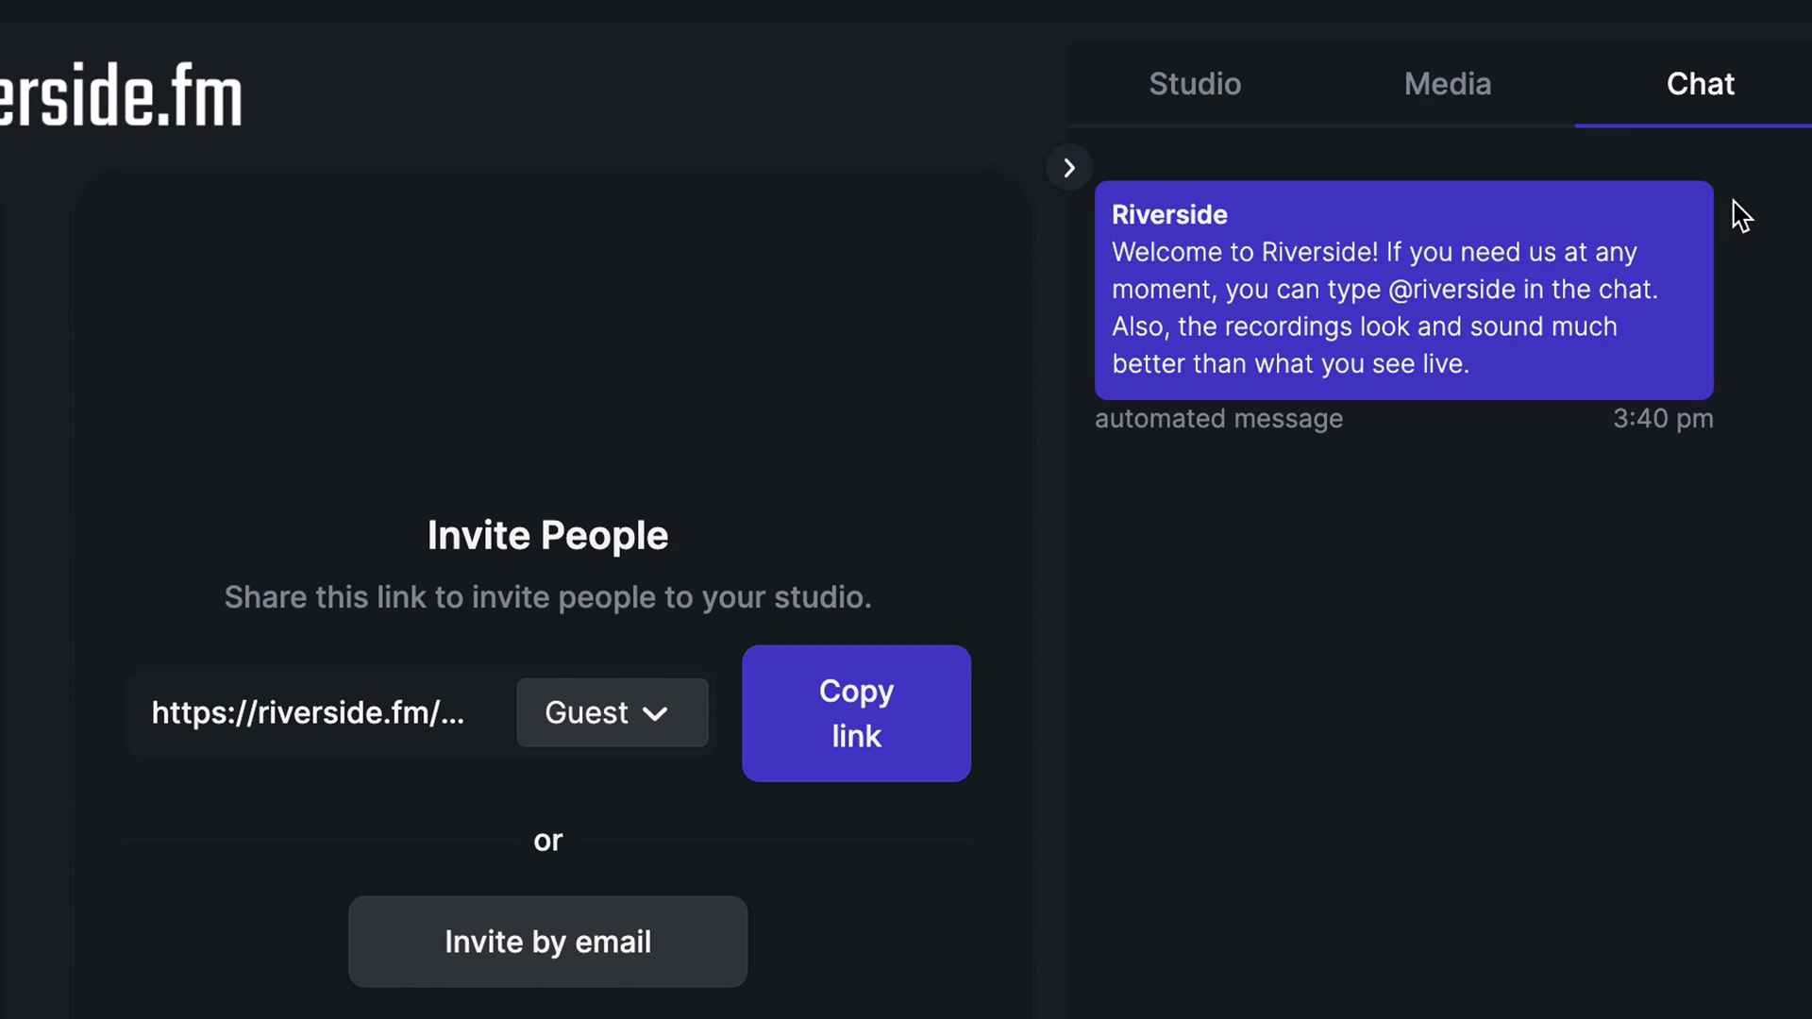
{"action": "left_click", "coordinate": [1201, 874]}
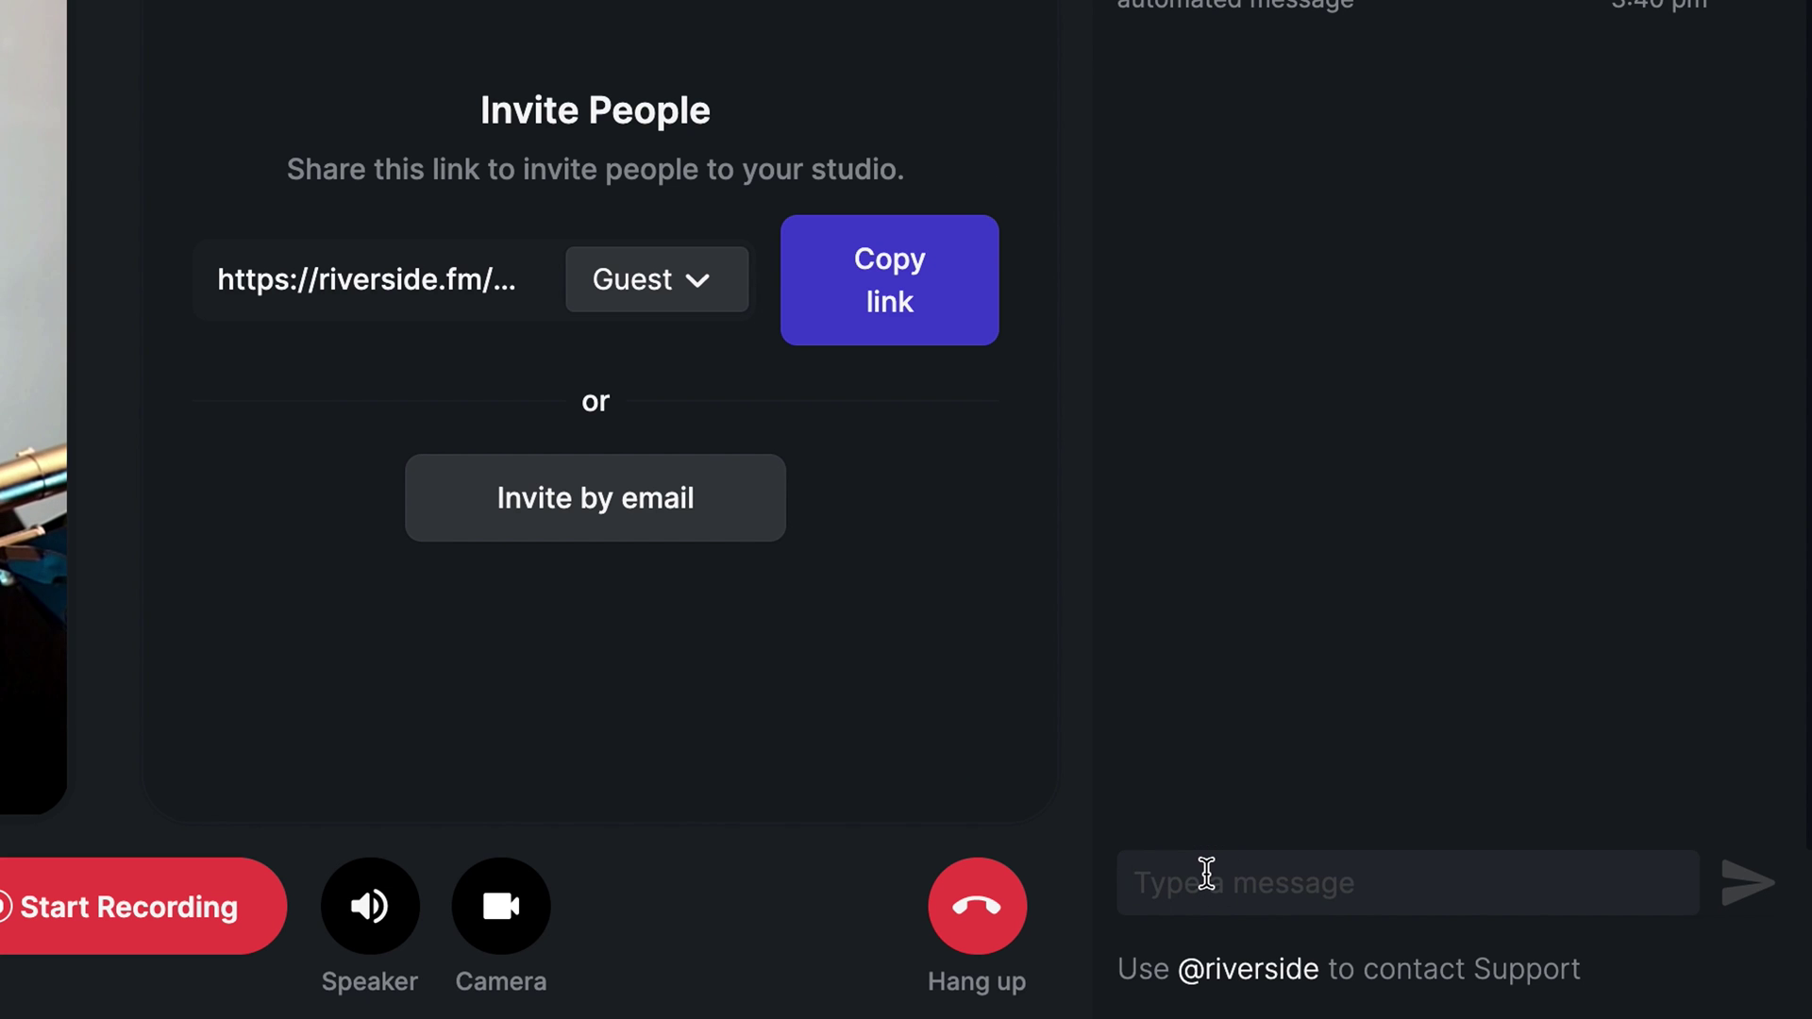
{"action": "type", "text": "Hello!"}
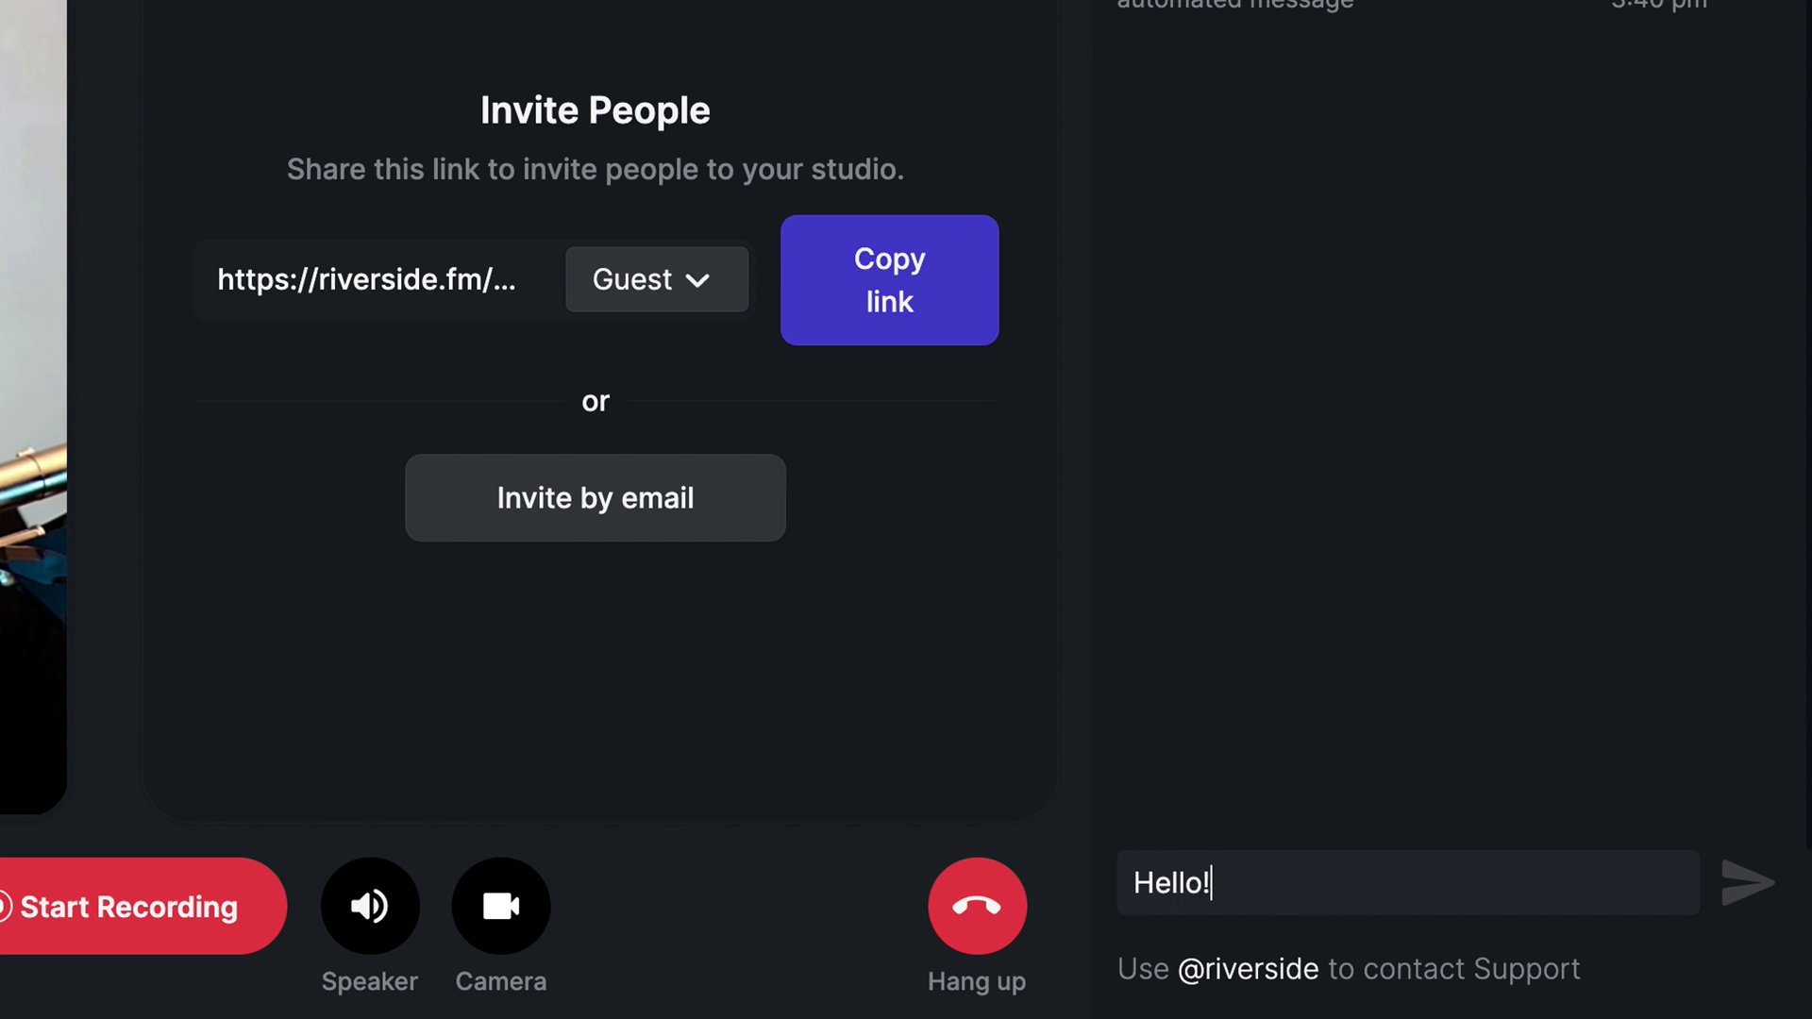
{"action": "key", "text": "Return"}
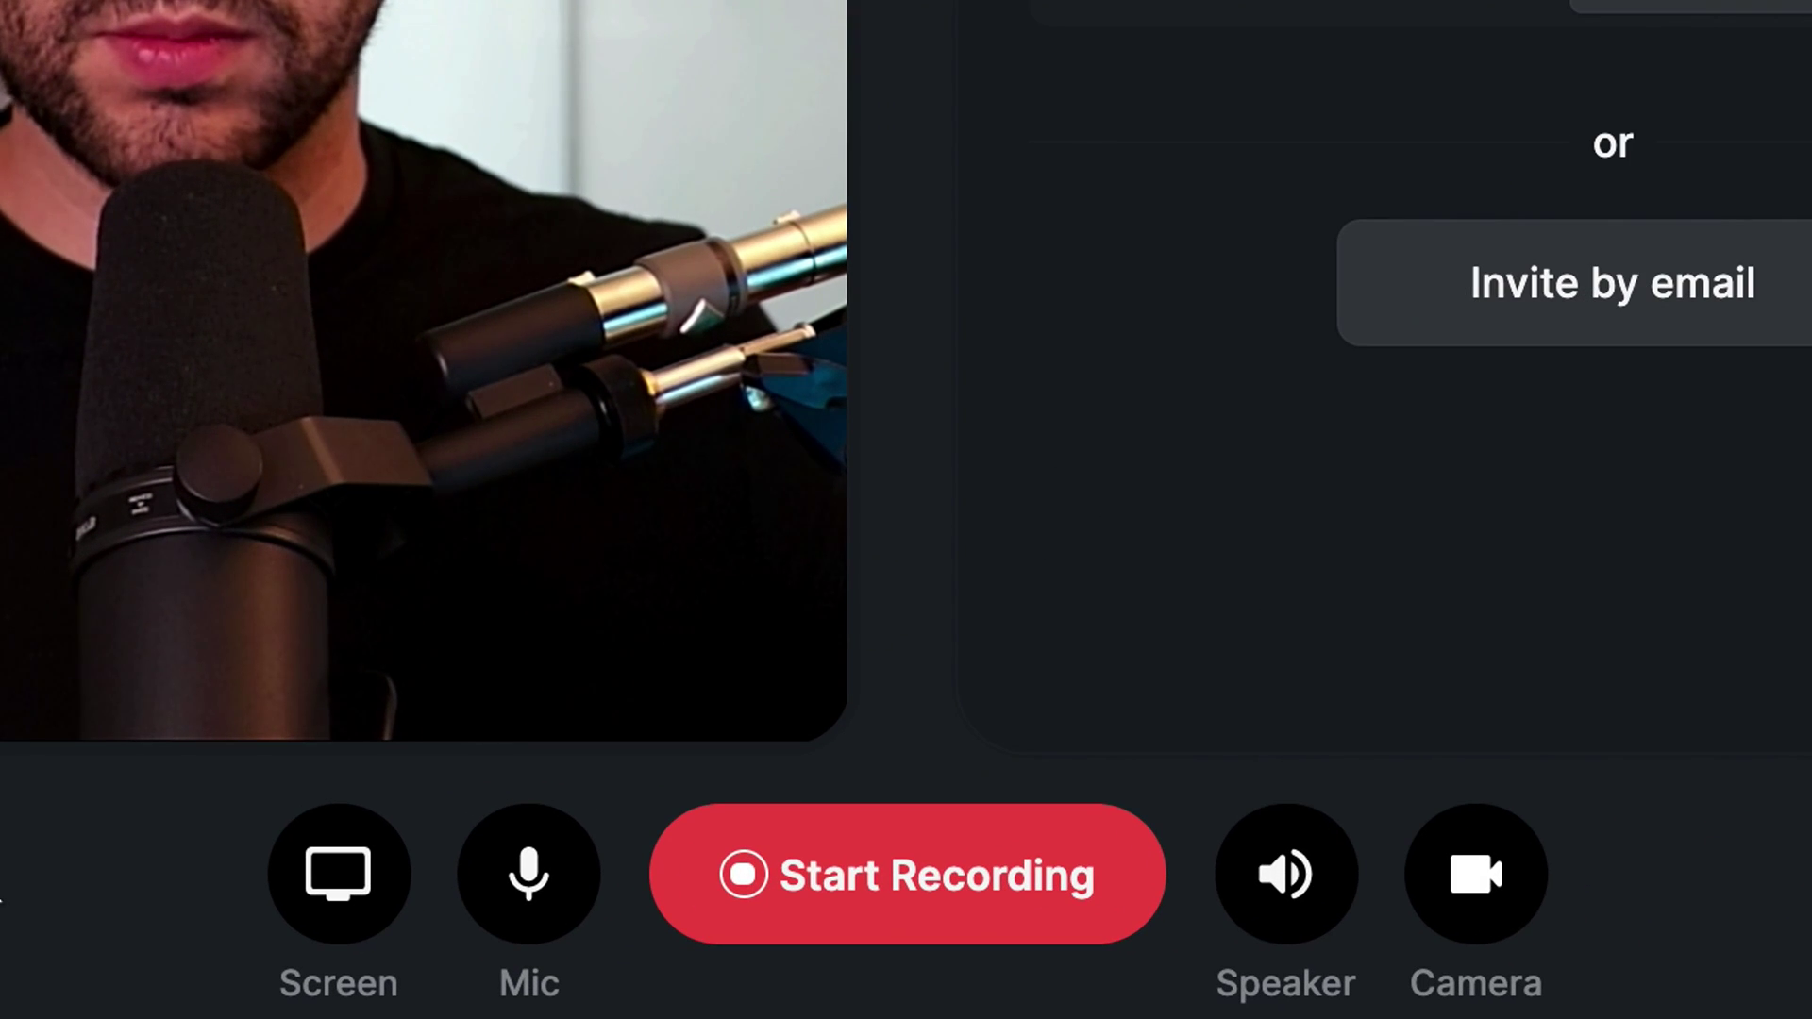
Share the Riverside.fm Studio browser tab with computer audio included.
{"action": "left_click", "coordinate": [373, 920]}
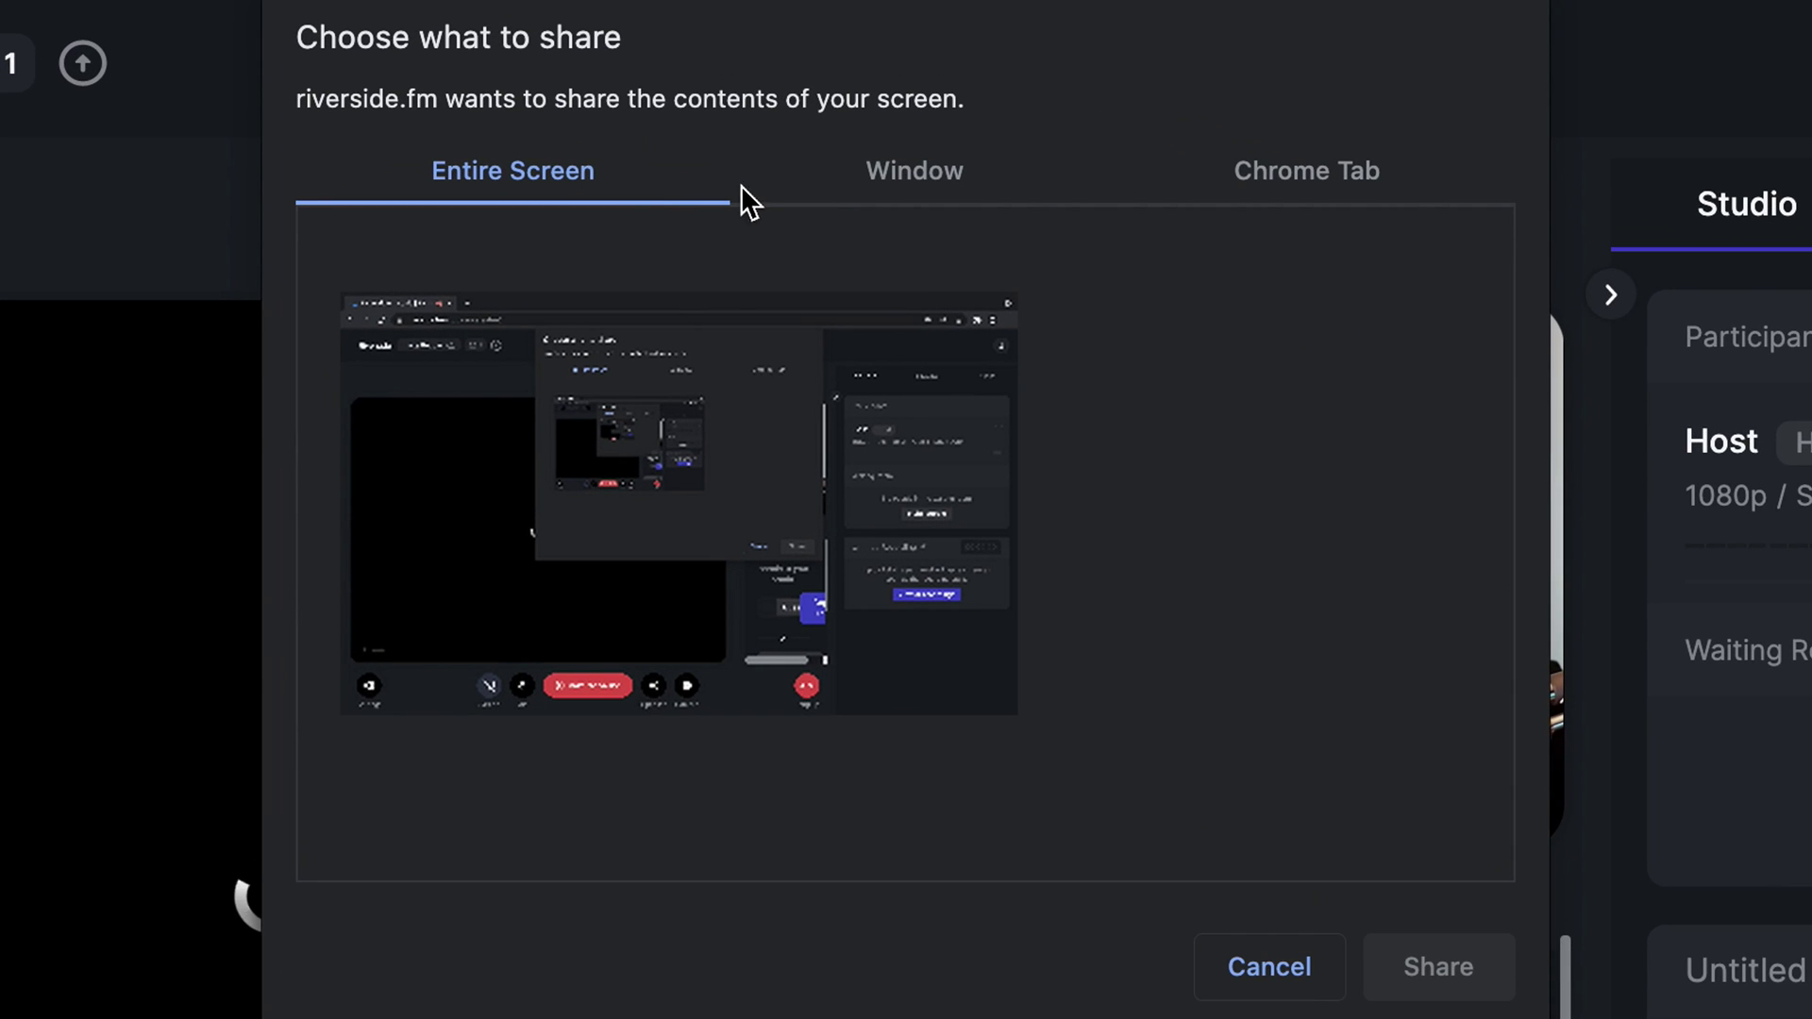
{"action": "left_click", "coordinate": [836, 189]}
{"action": "left_click", "coordinate": [1213, 193]}
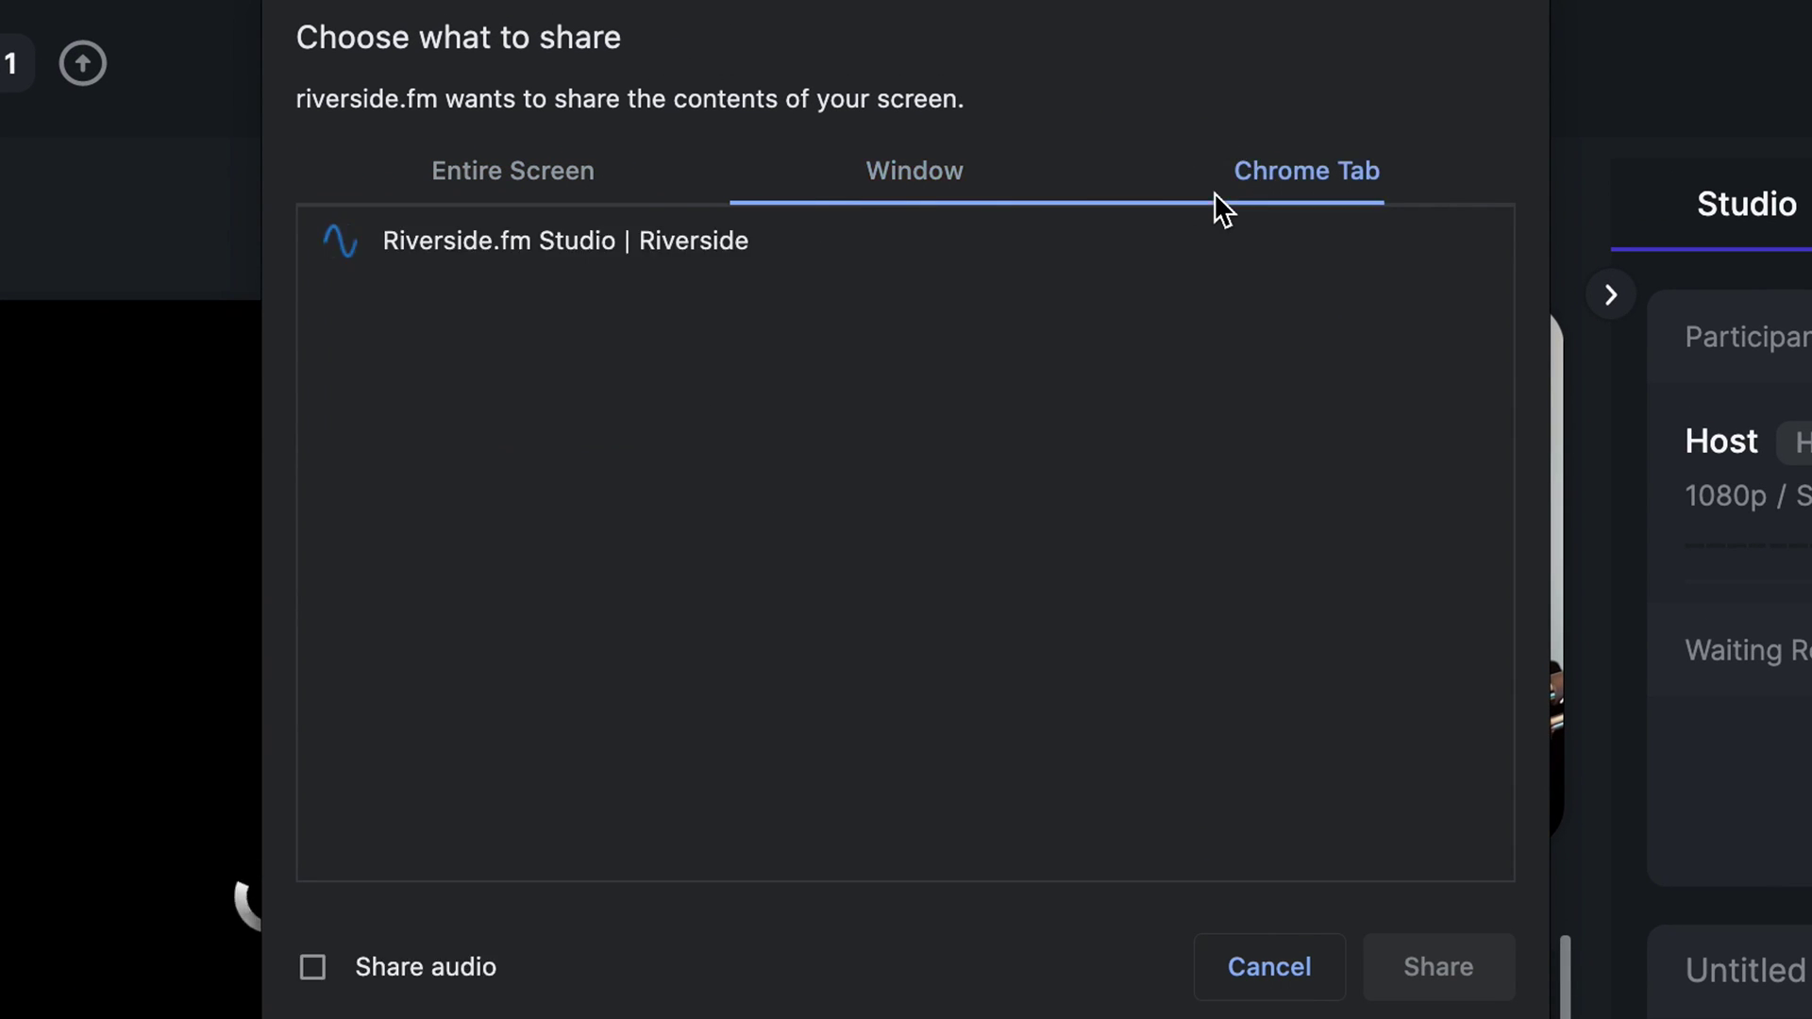
{"action": "left_click", "coordinate": [1088, 243]}
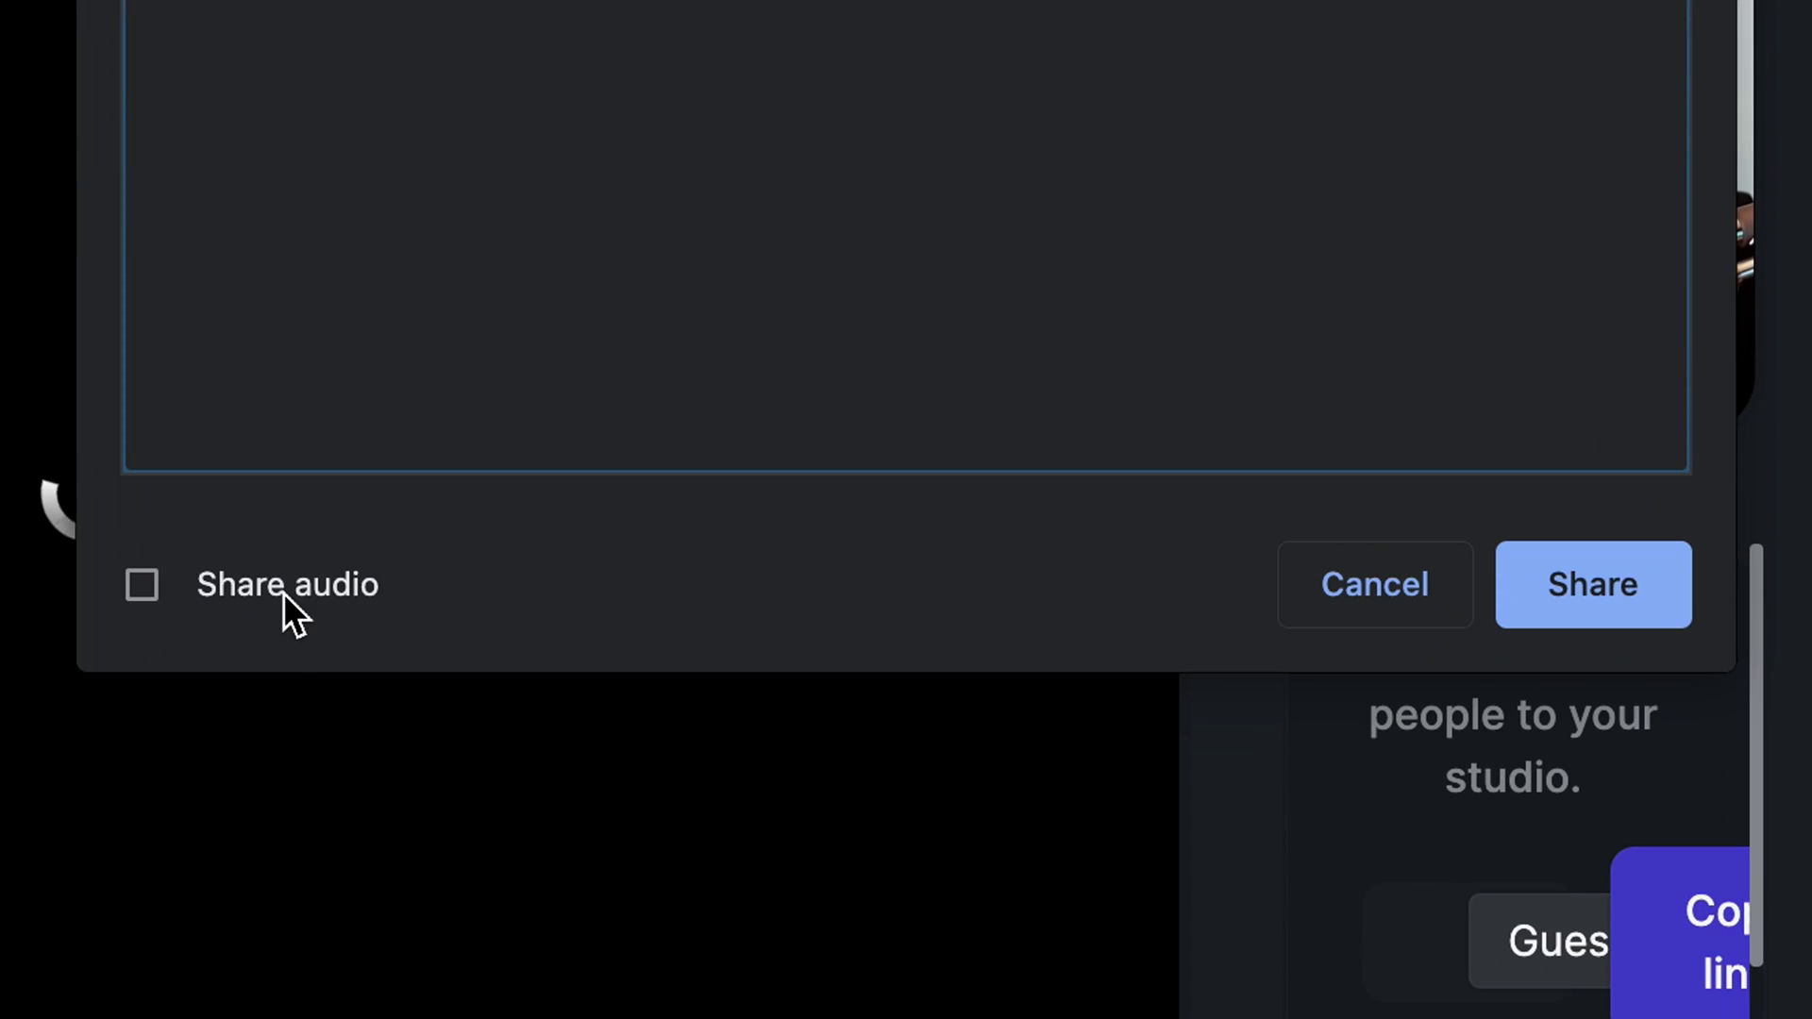
{"action": "left_click", "coordinate": [283, 593]}
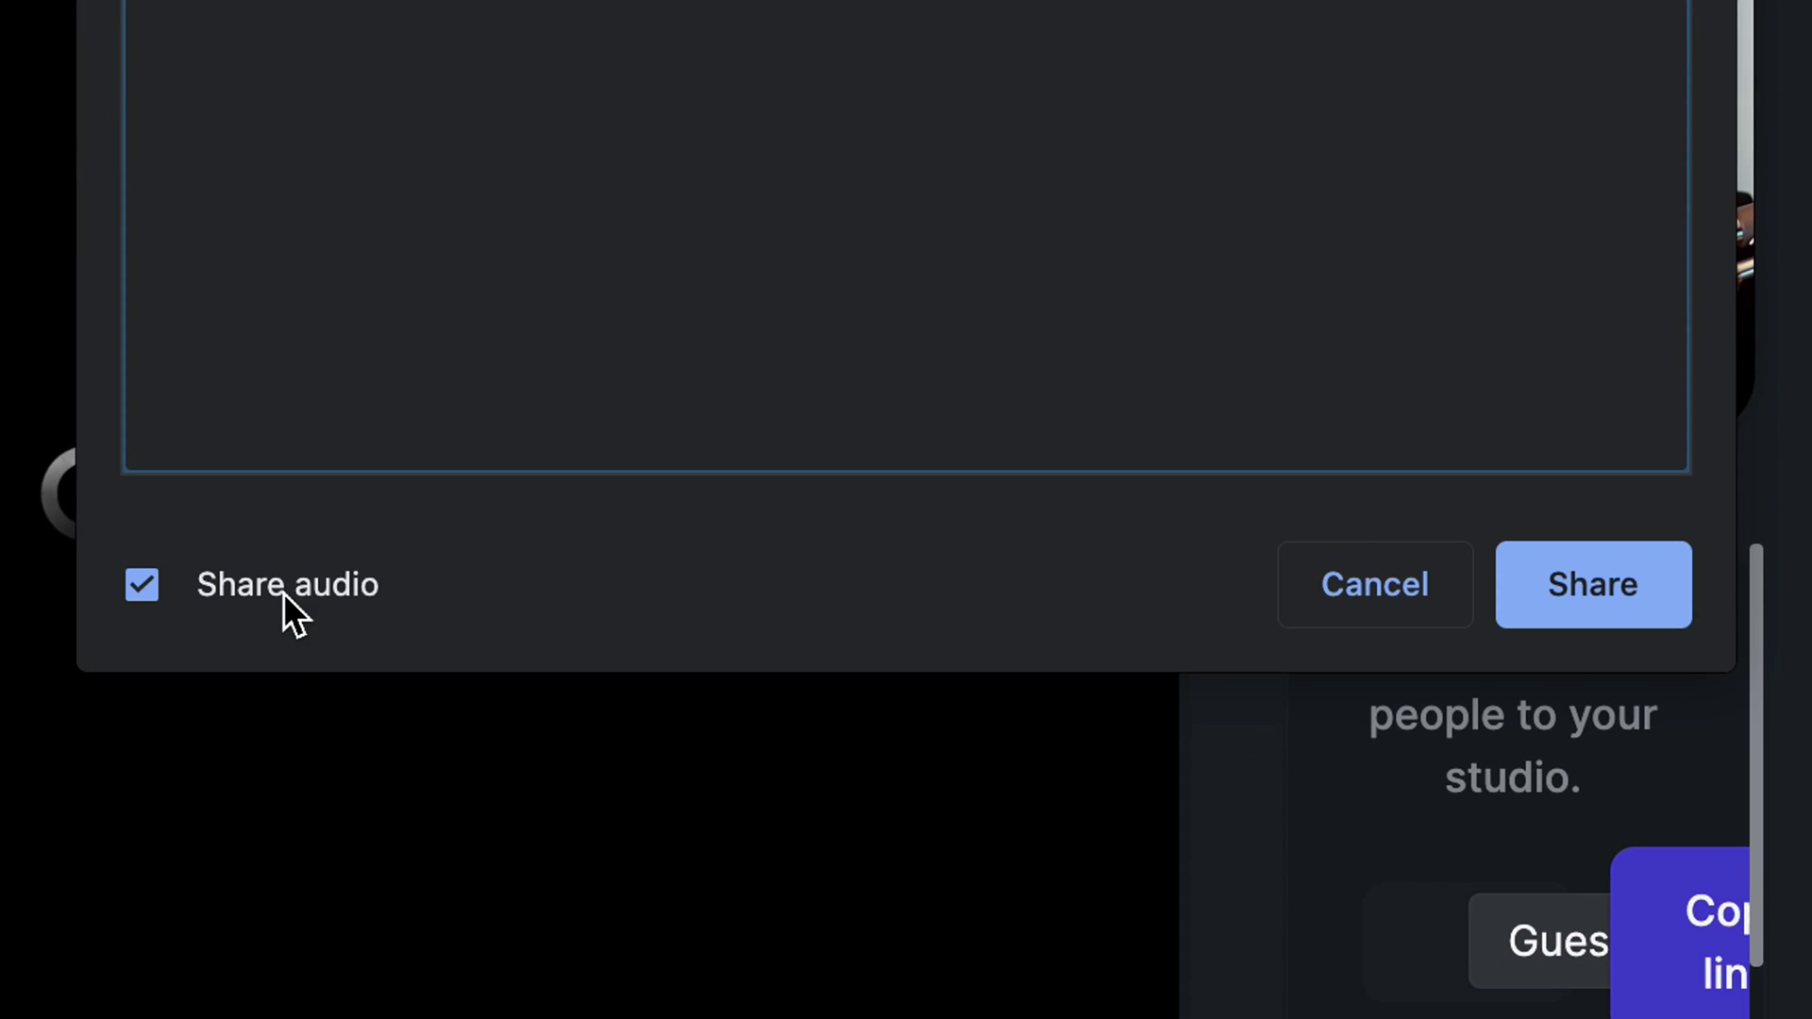
{"action": "left_click", "coordinate": [1561, 577]}
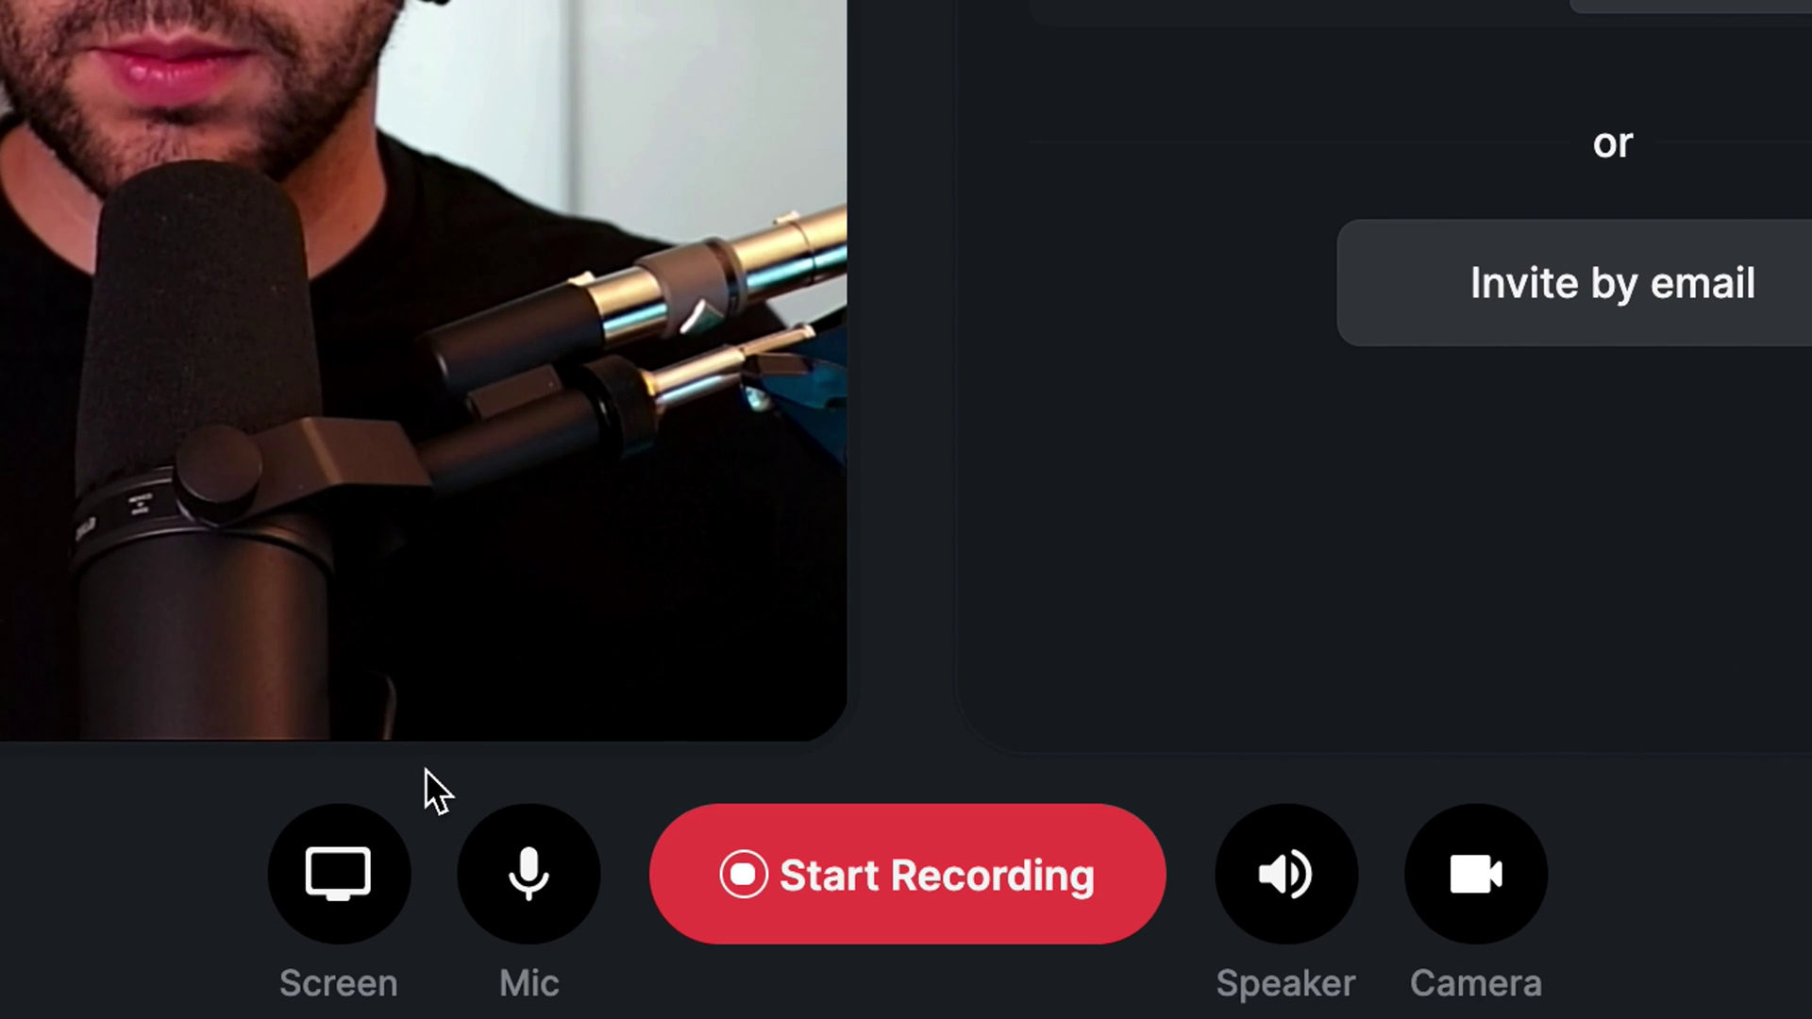
{"action": "left_click", "coordinate": [507, 882]}
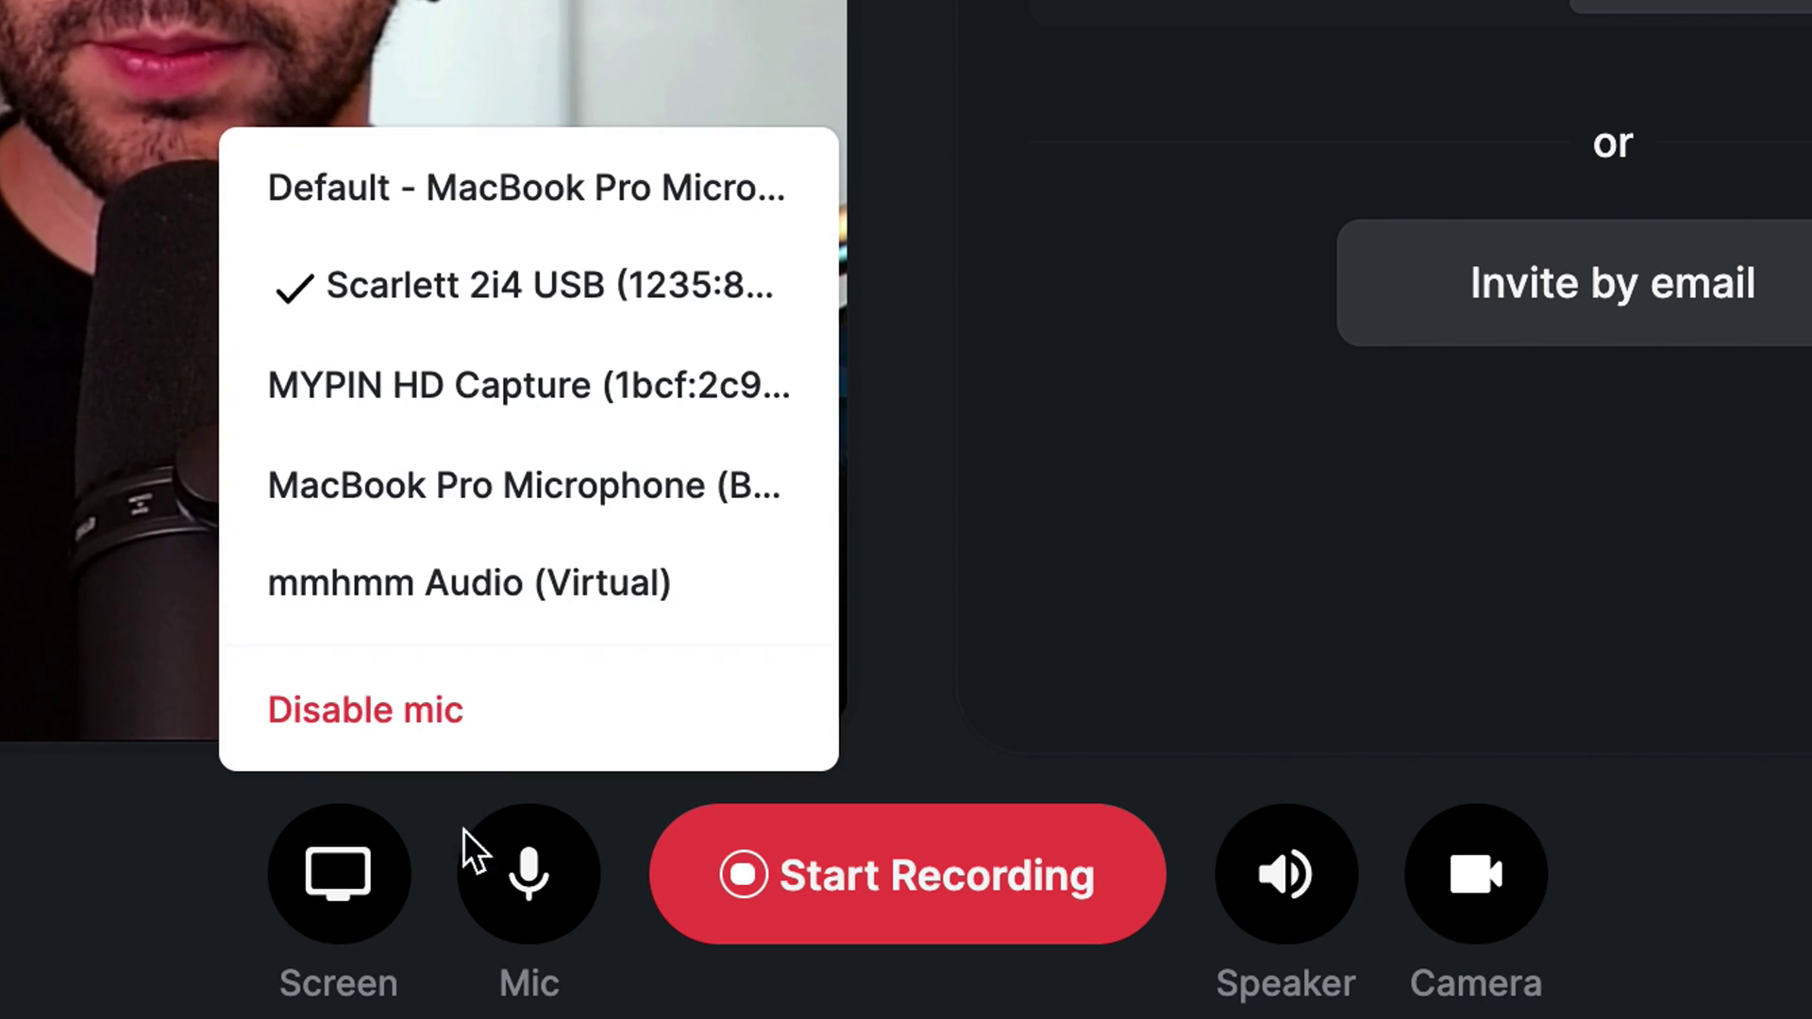
{"action": "left_click", "coordinate": [522, 904]}
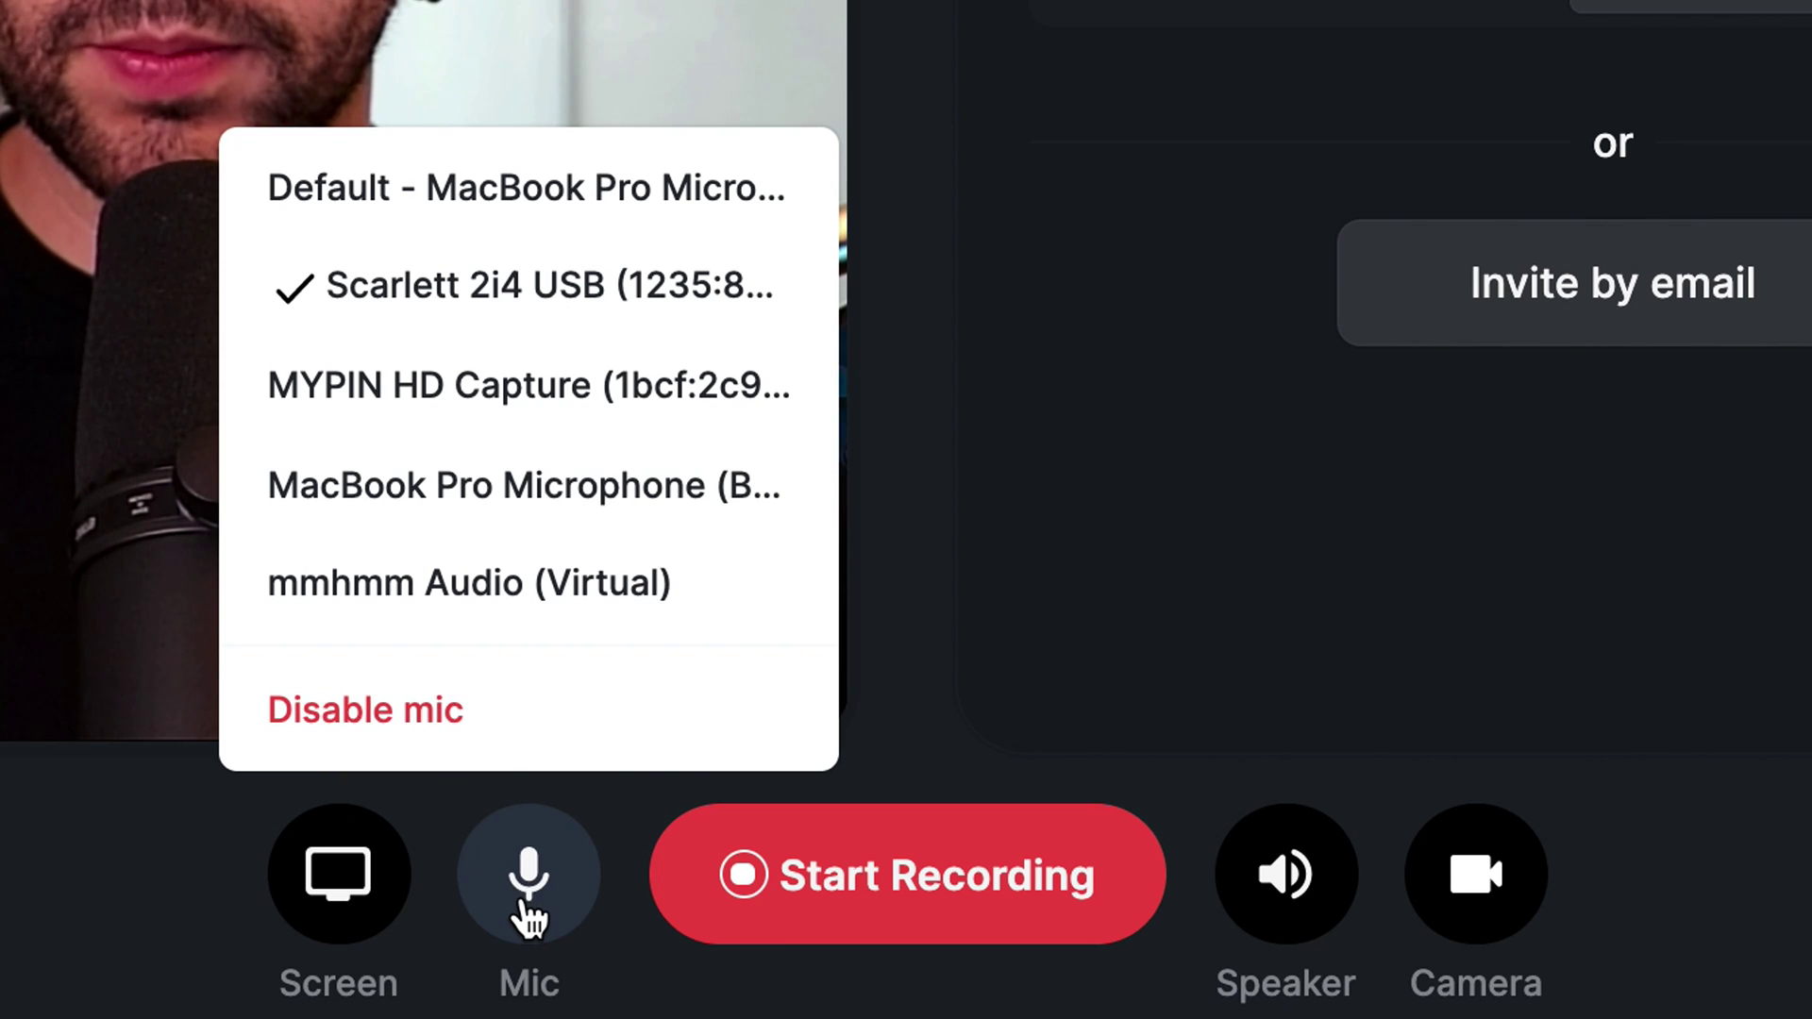
{"action": "left_click", "coordinate": [486, 534]}
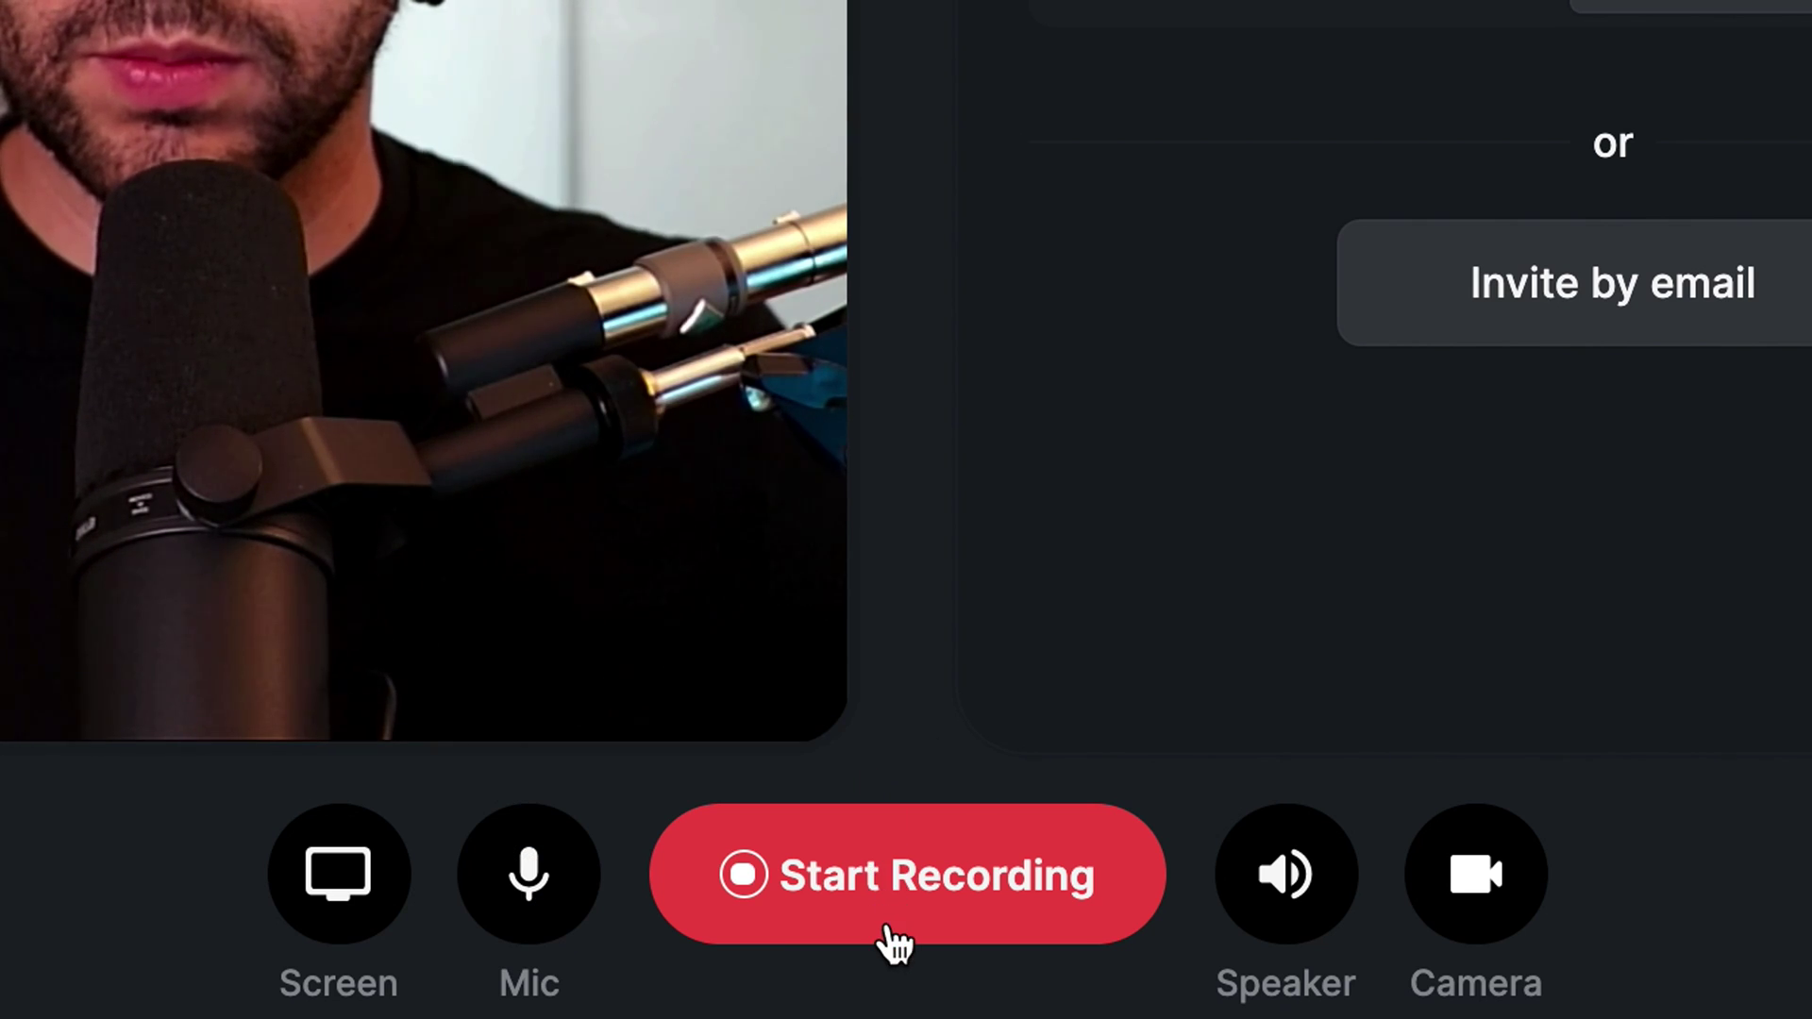
{"action": "left_click", "coordinate": [1274, 920]}
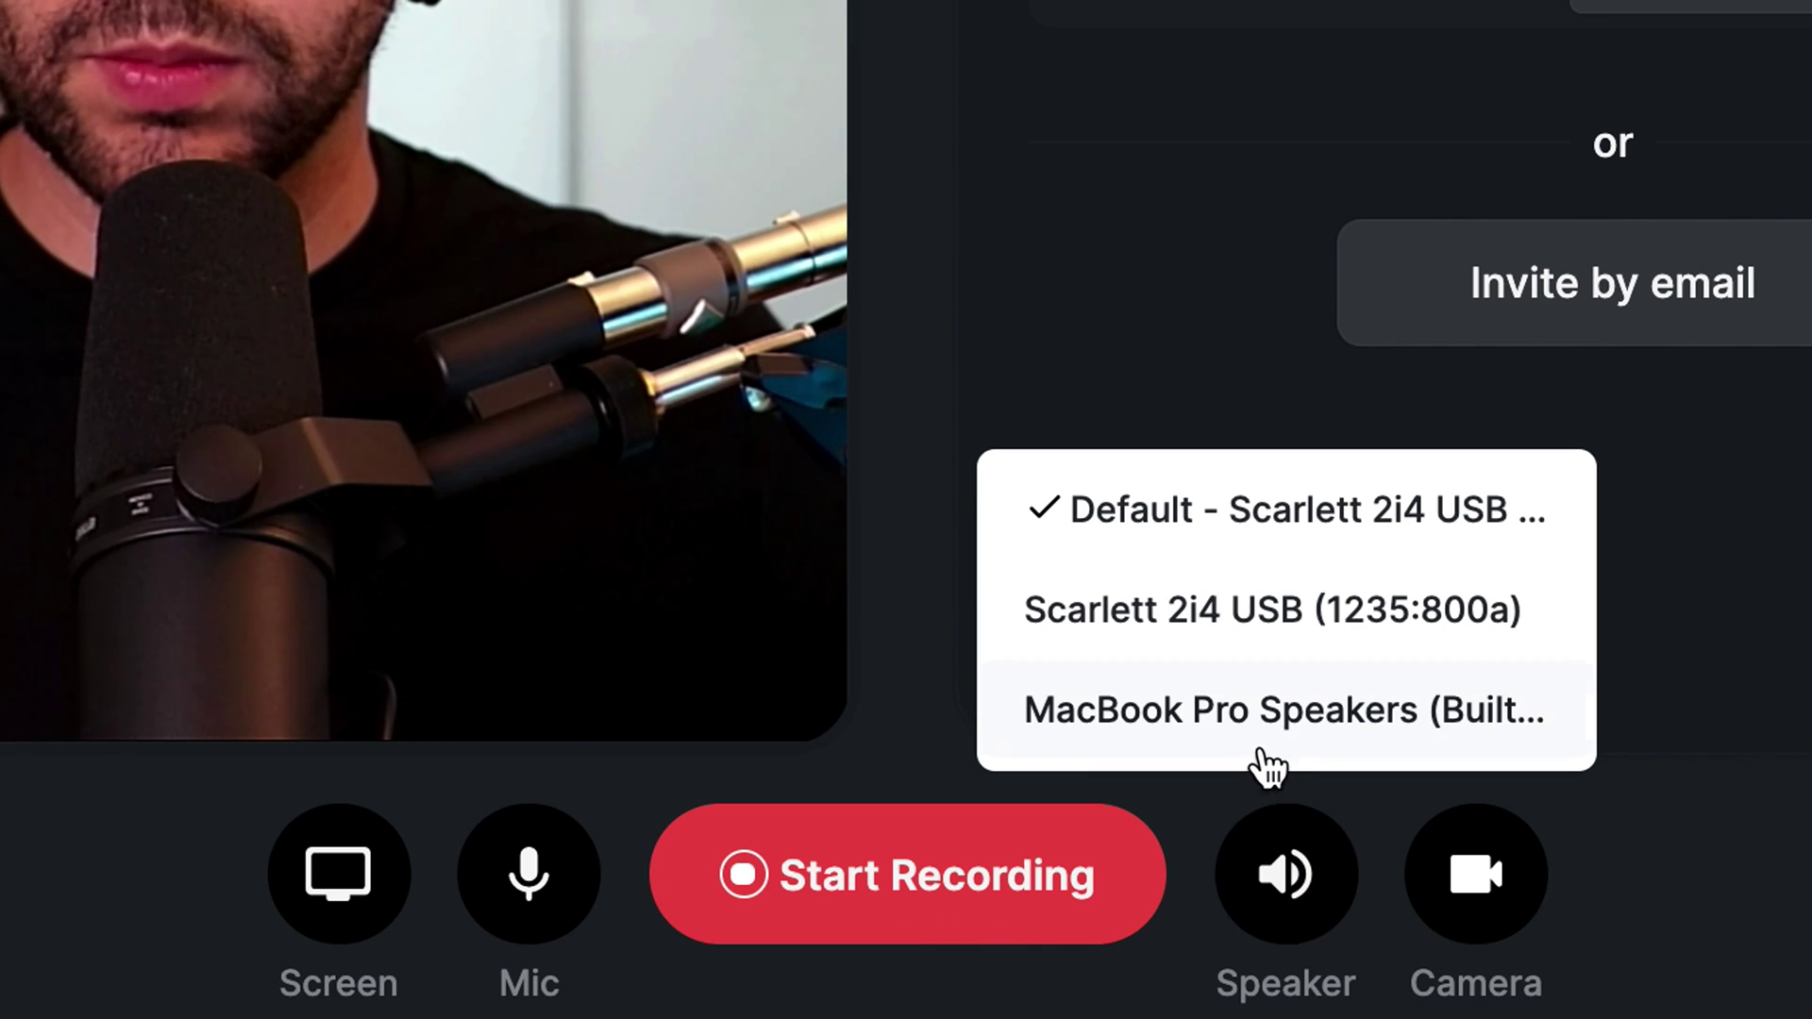
{"action": "left_click", "coordinate": [1447, 915]}
{"action": "left_click", "coordinate": [1448, 917]}
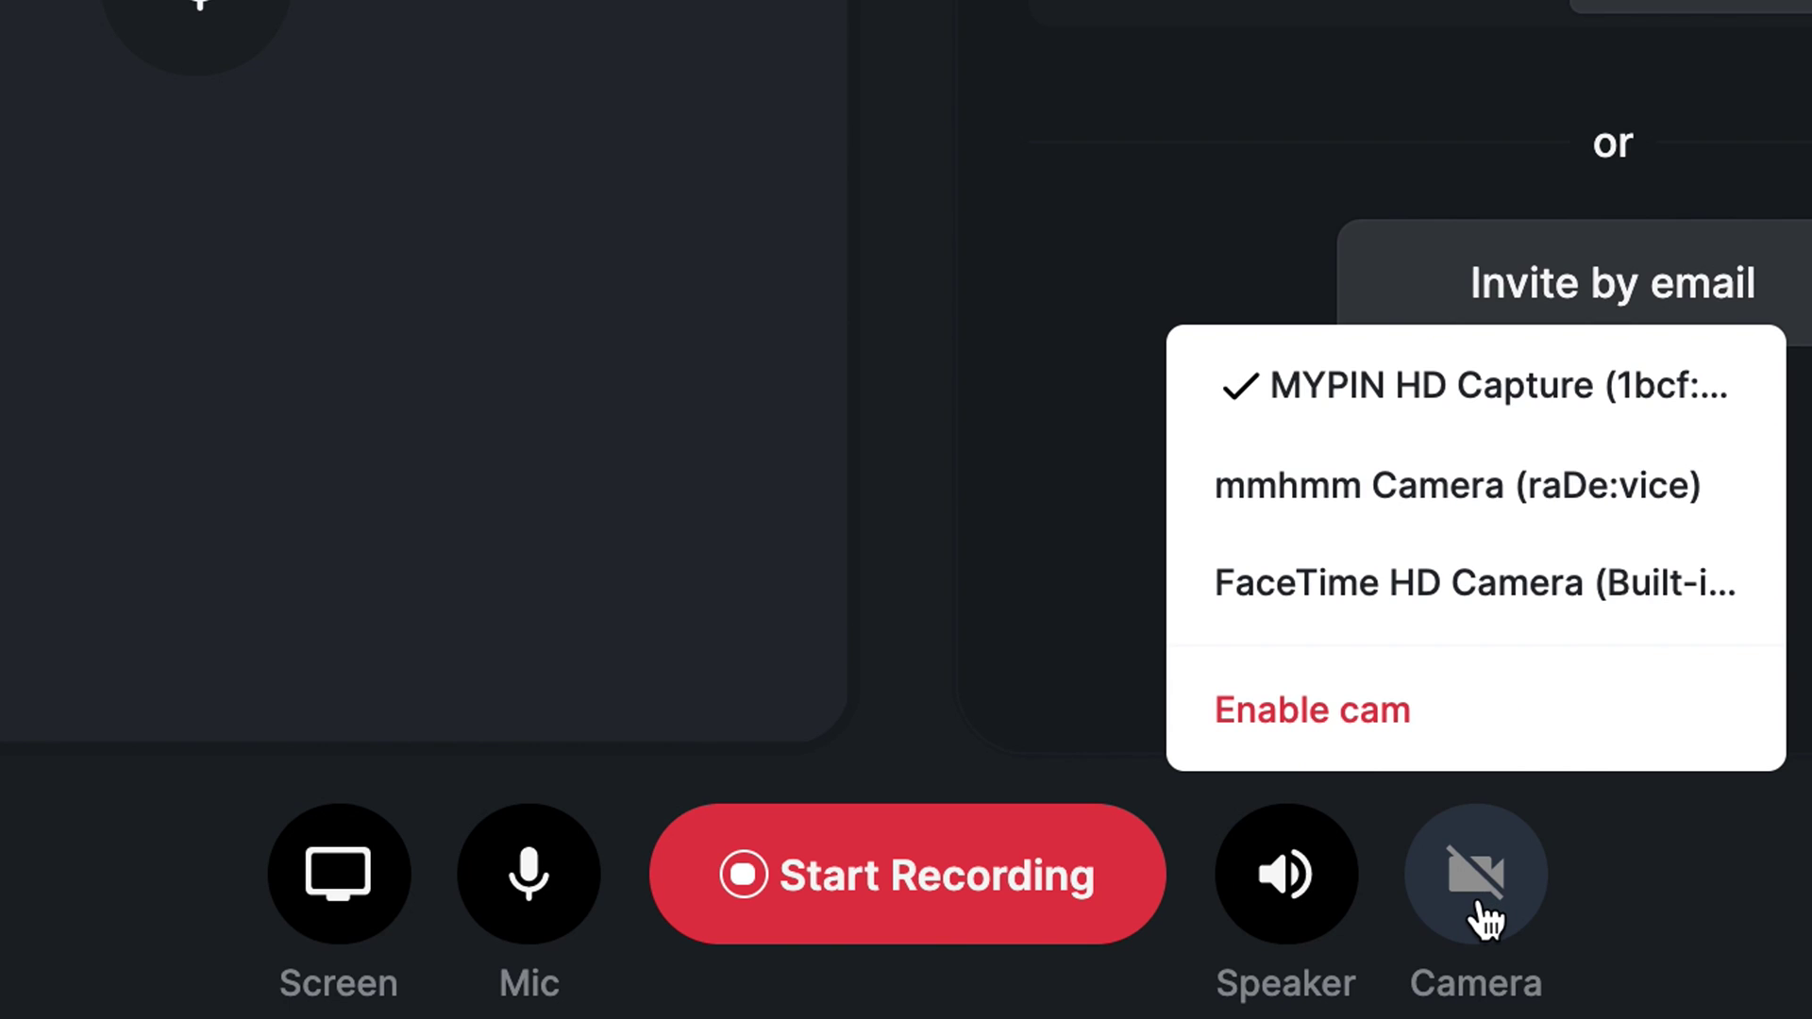
{"action": "left_click", "coordinate": [1481, 924]}
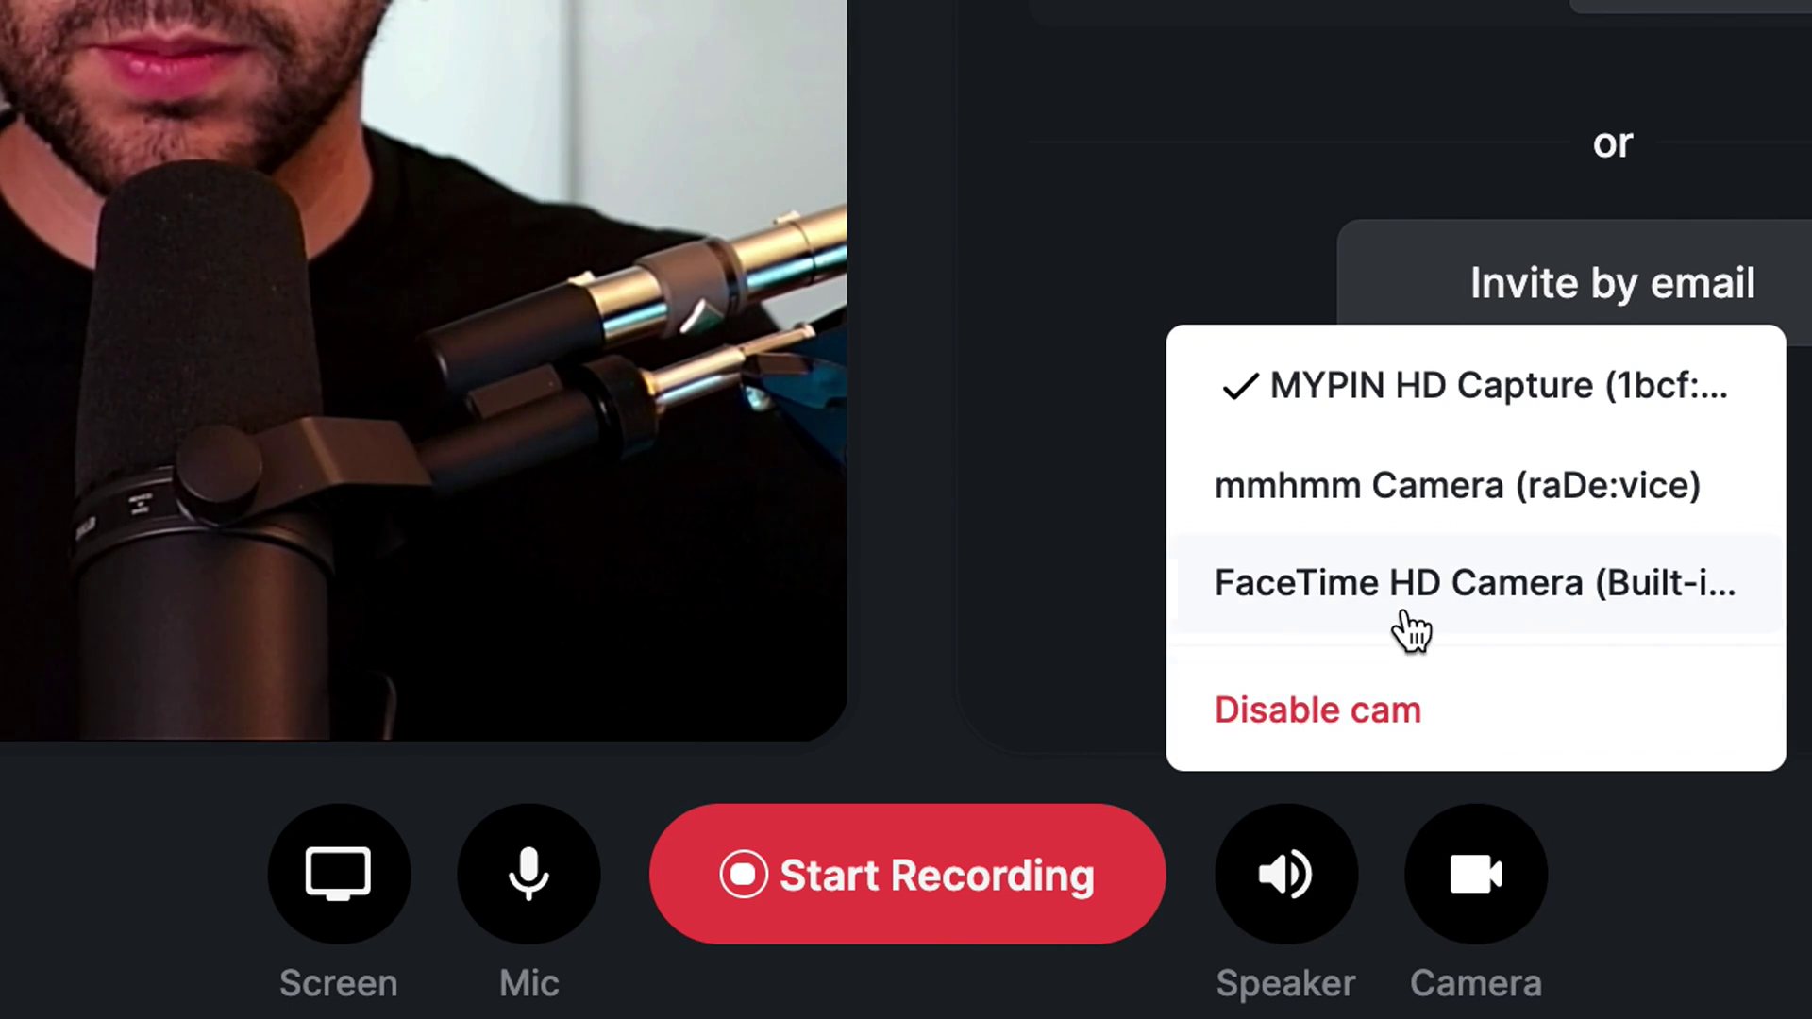
{"action": "left_click", "coordinate": [1406, 530]}
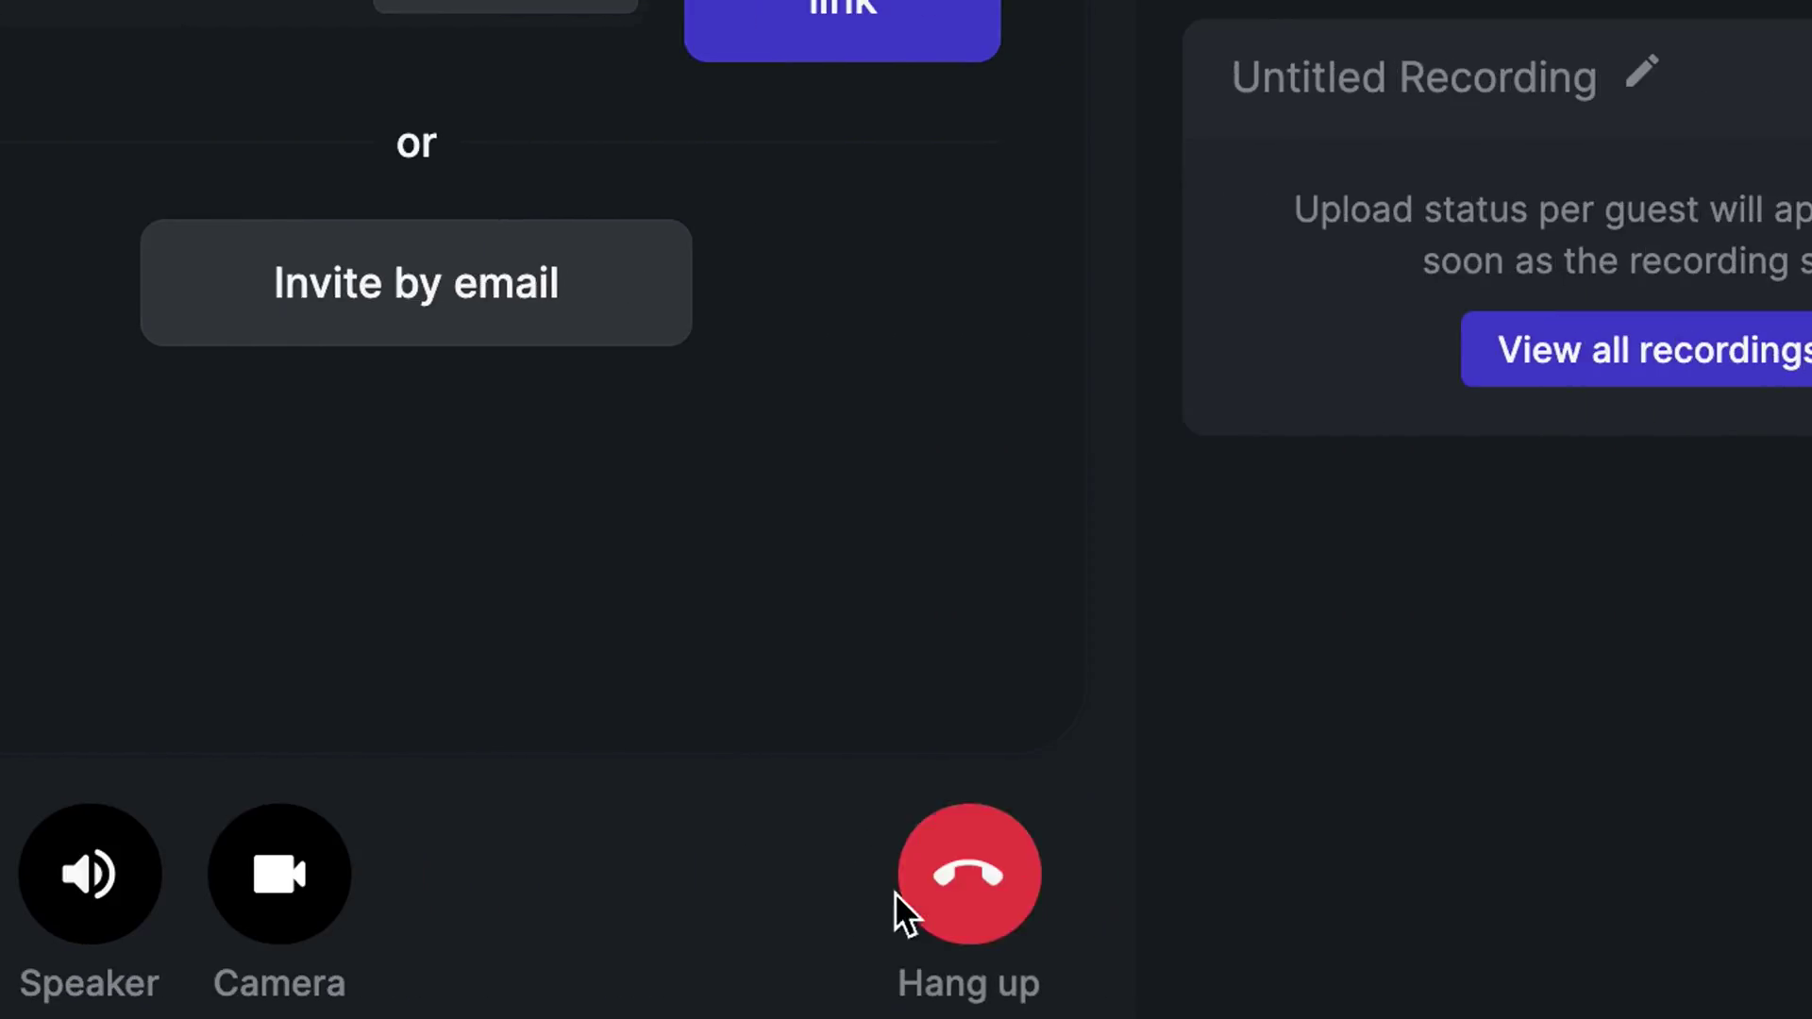
Copy the guest invite link from the invite panel.
{"action": "left_click", "coordinate": [972, 913]}
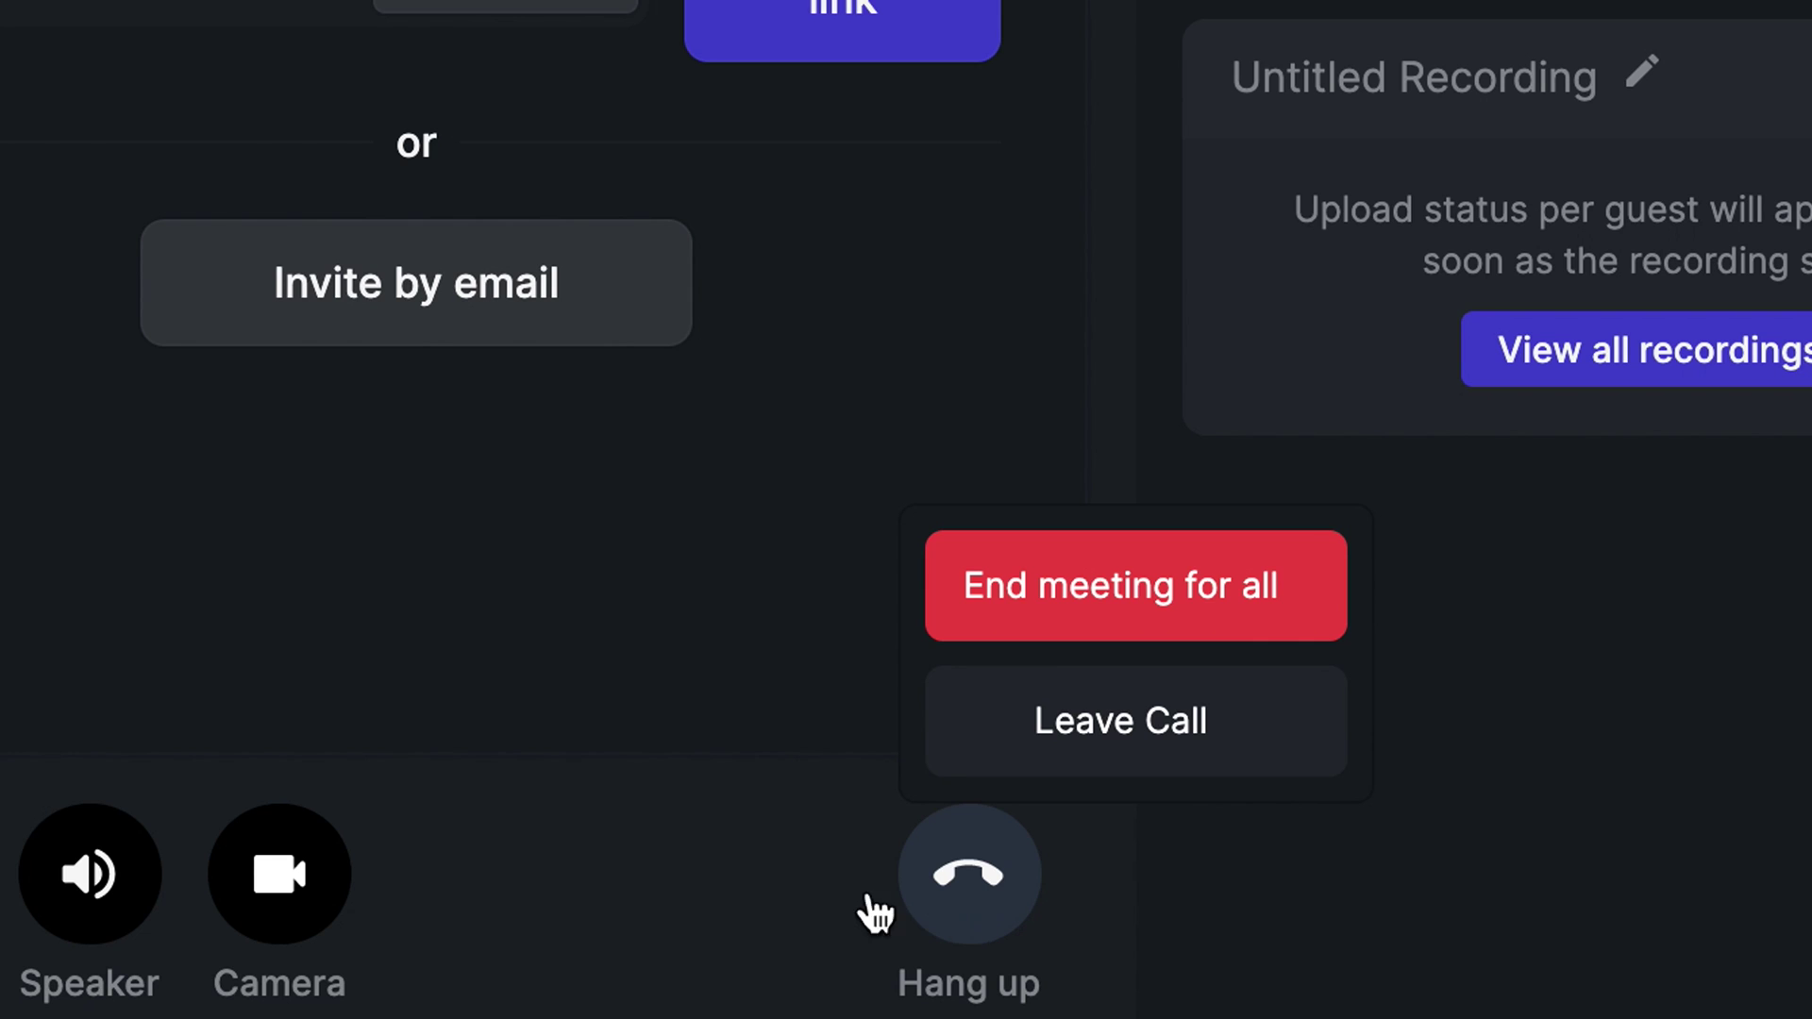
{"action": "left_click", "coordinate": [797, 897]}
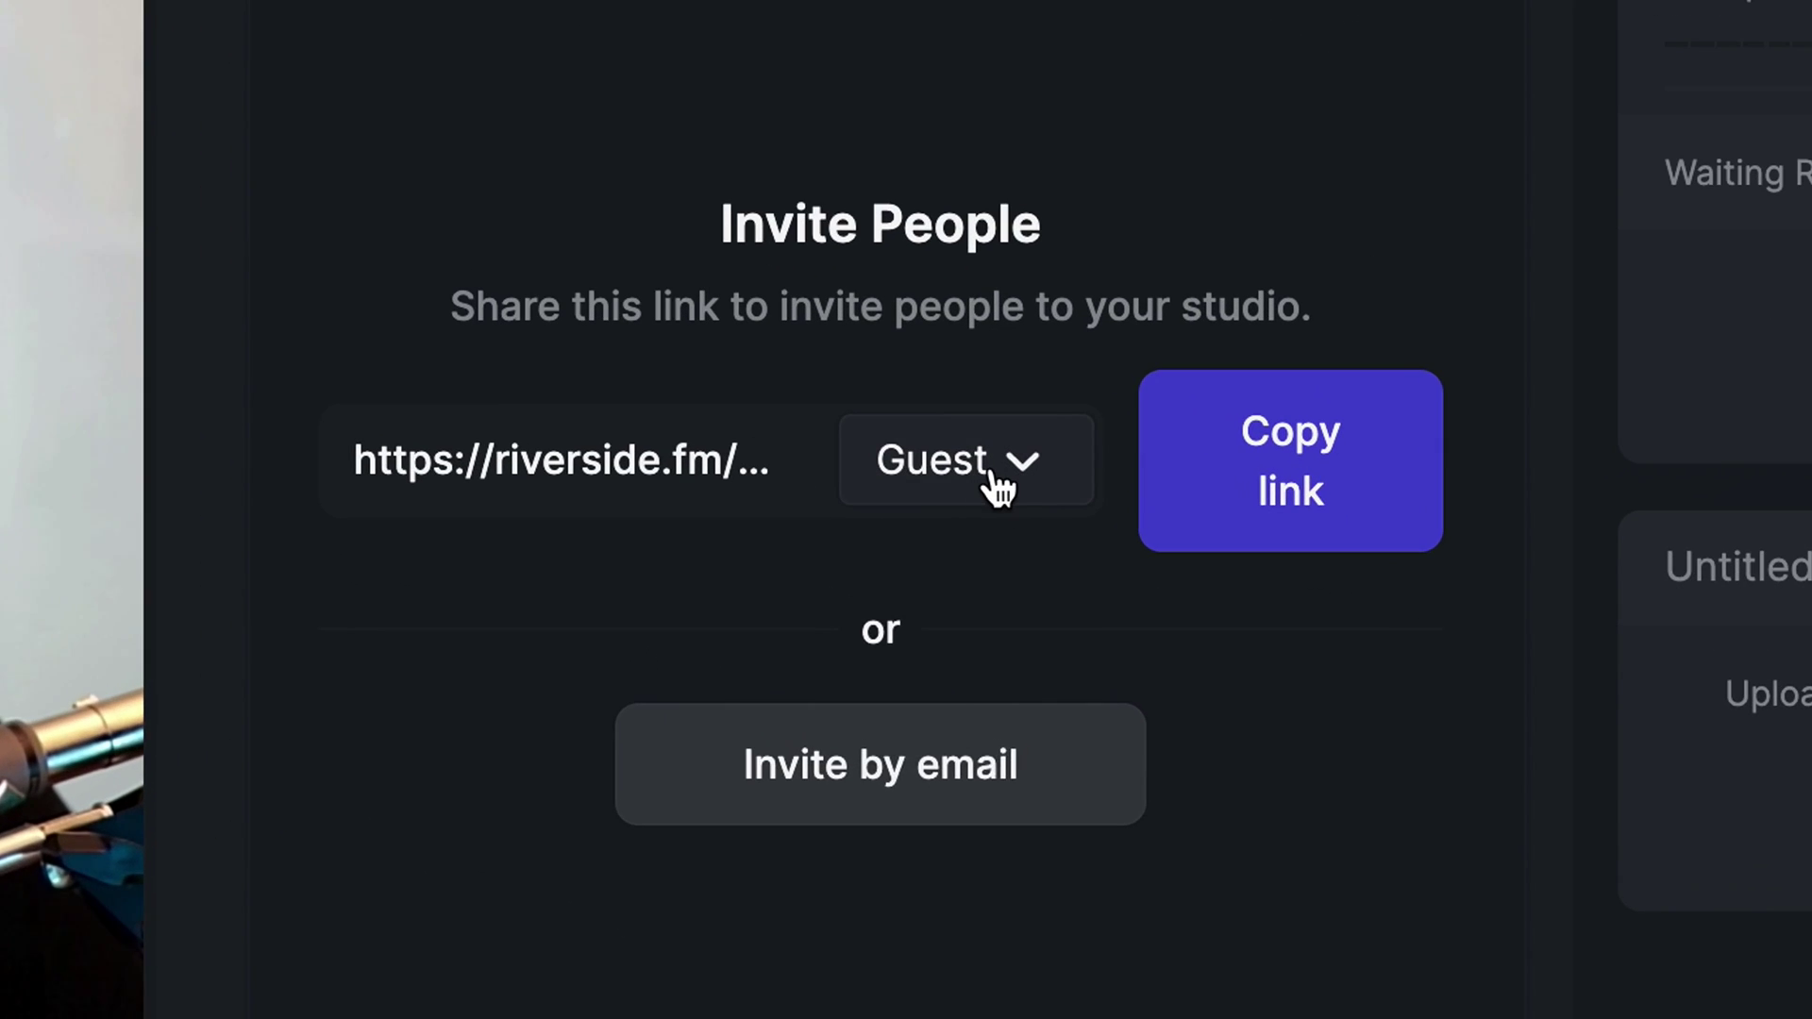
{"action": "left_click", "coordinate": [1043, 530]}
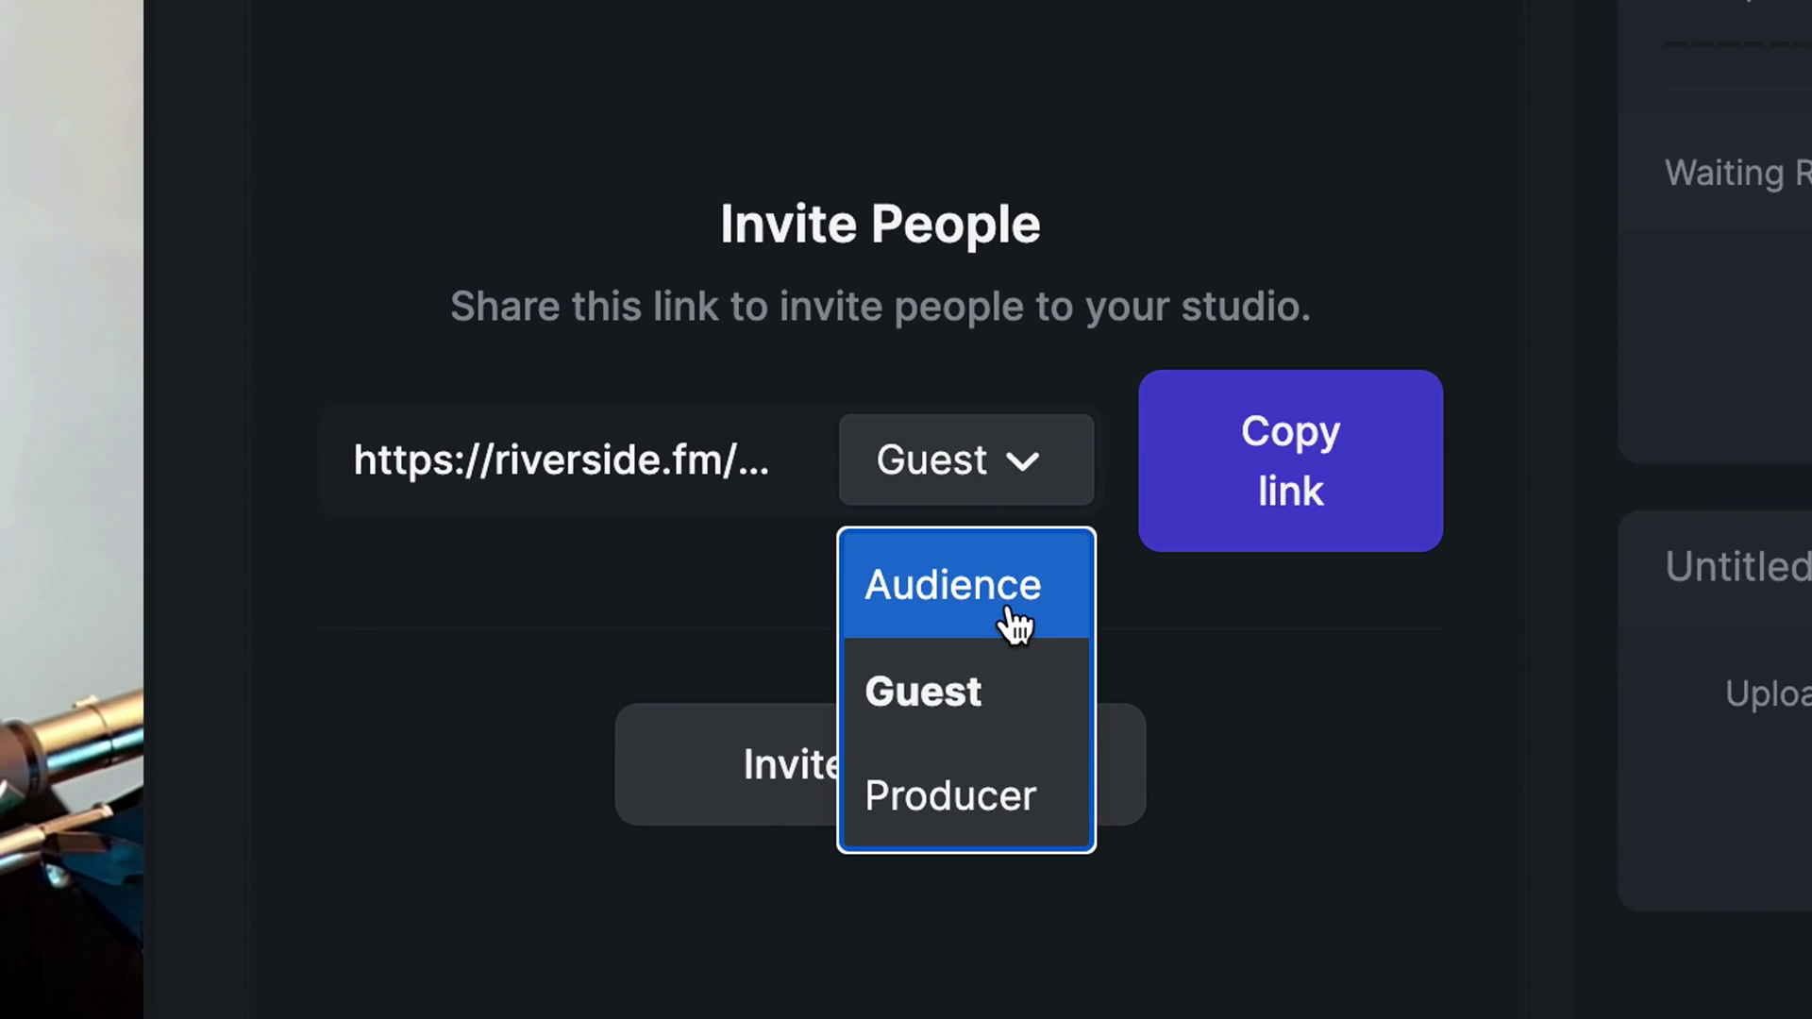
{"action": "left_click", "coordinate": [995, 727]}
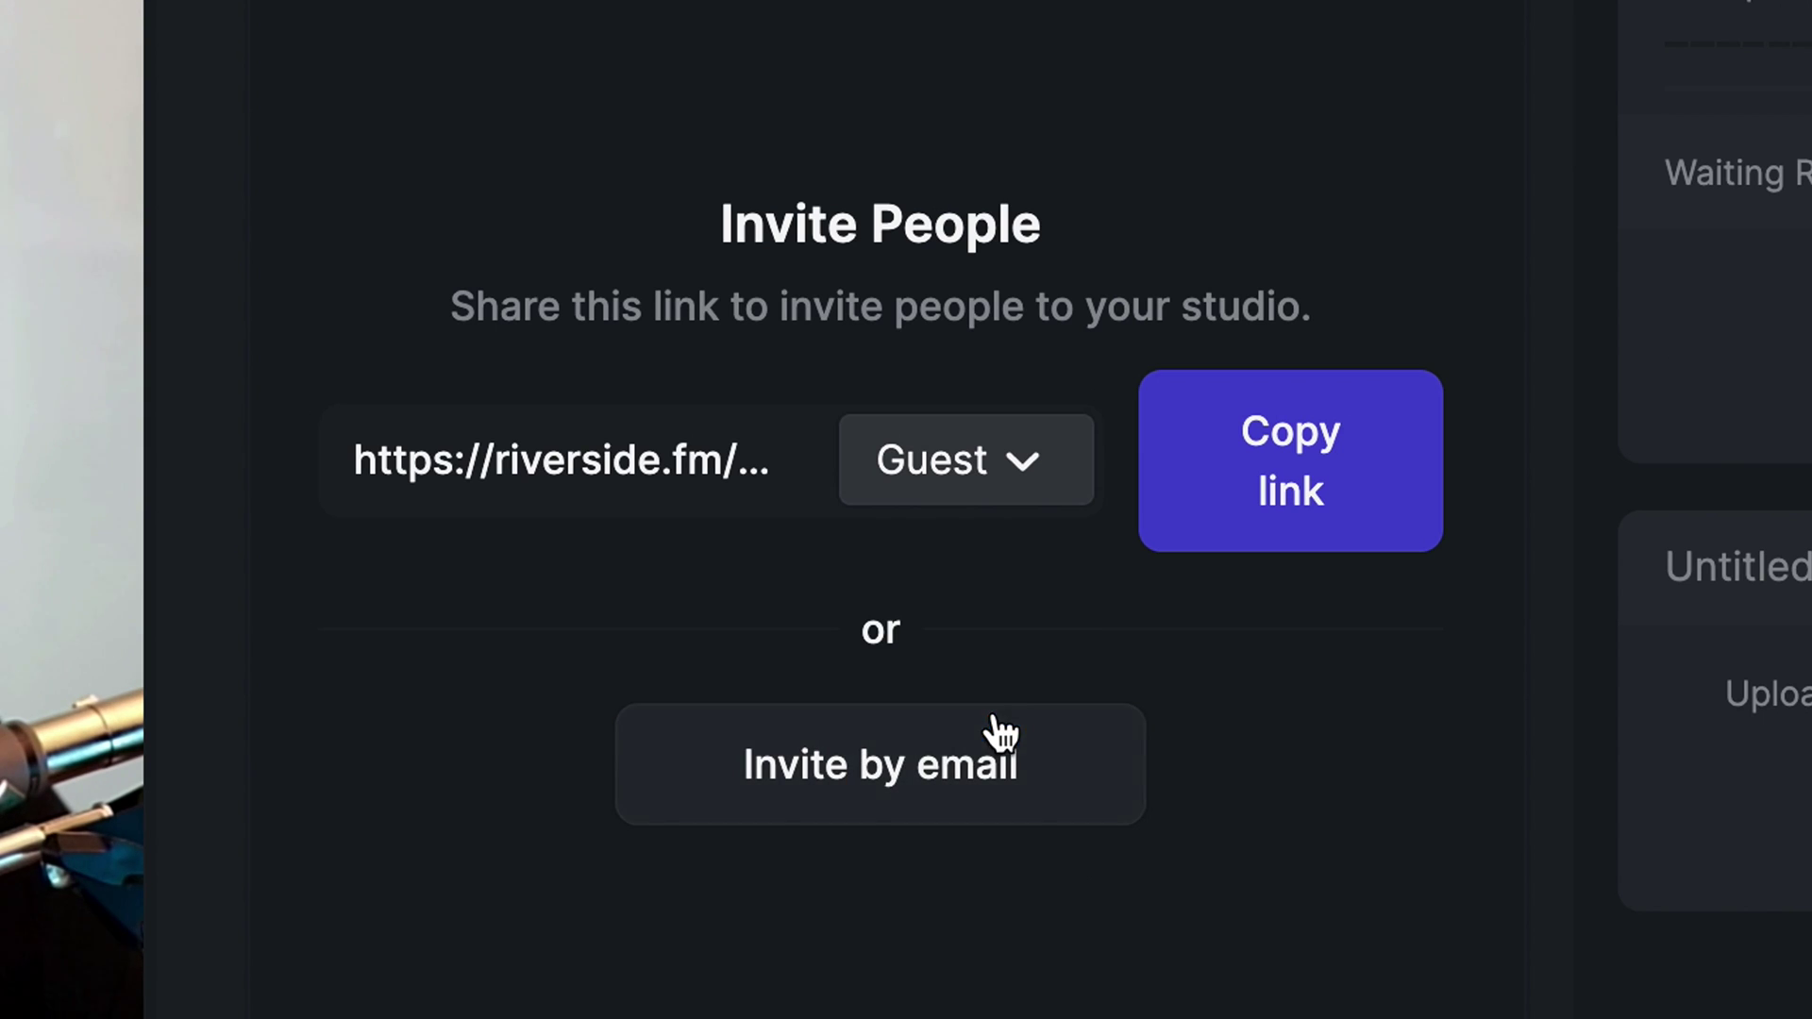
{"action": "left_click", "coordinate": [1200, 545]}
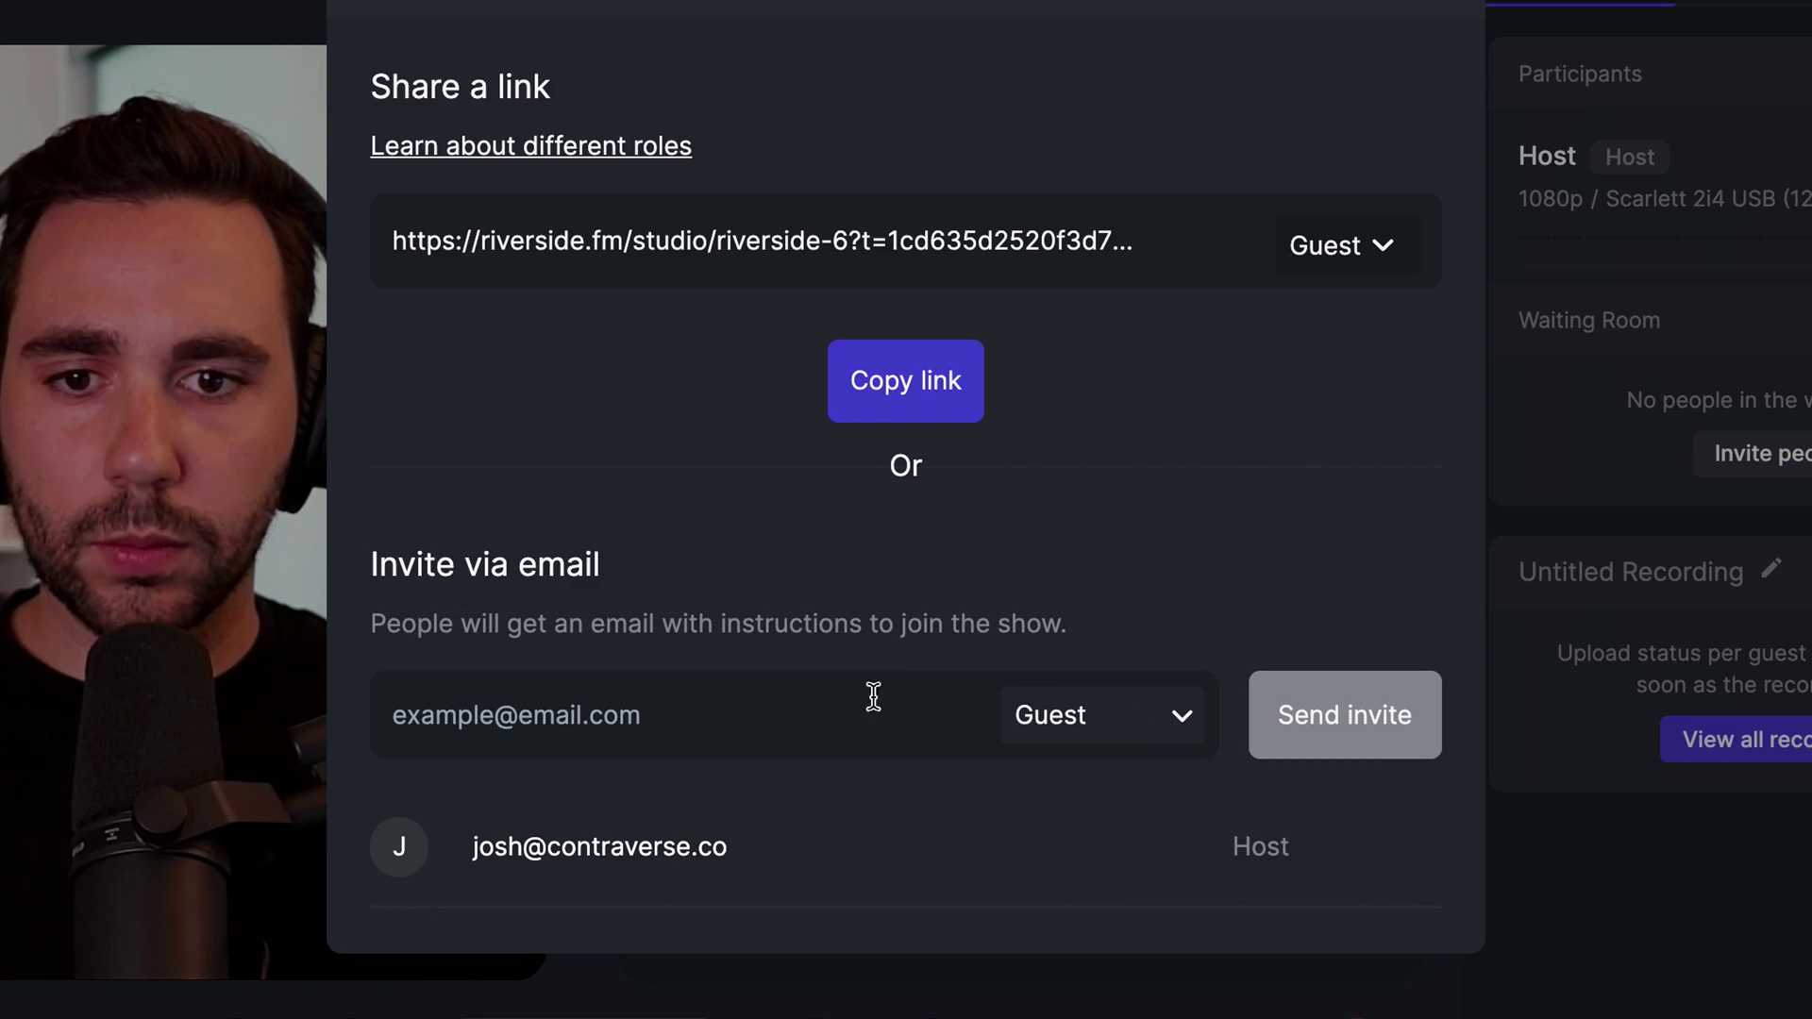
Invite the guest by e-mail with the Guest role.
{"action": "left_click", "coordinate": [873, 697]}
{"action": "key", "text": "ctrl+v"}
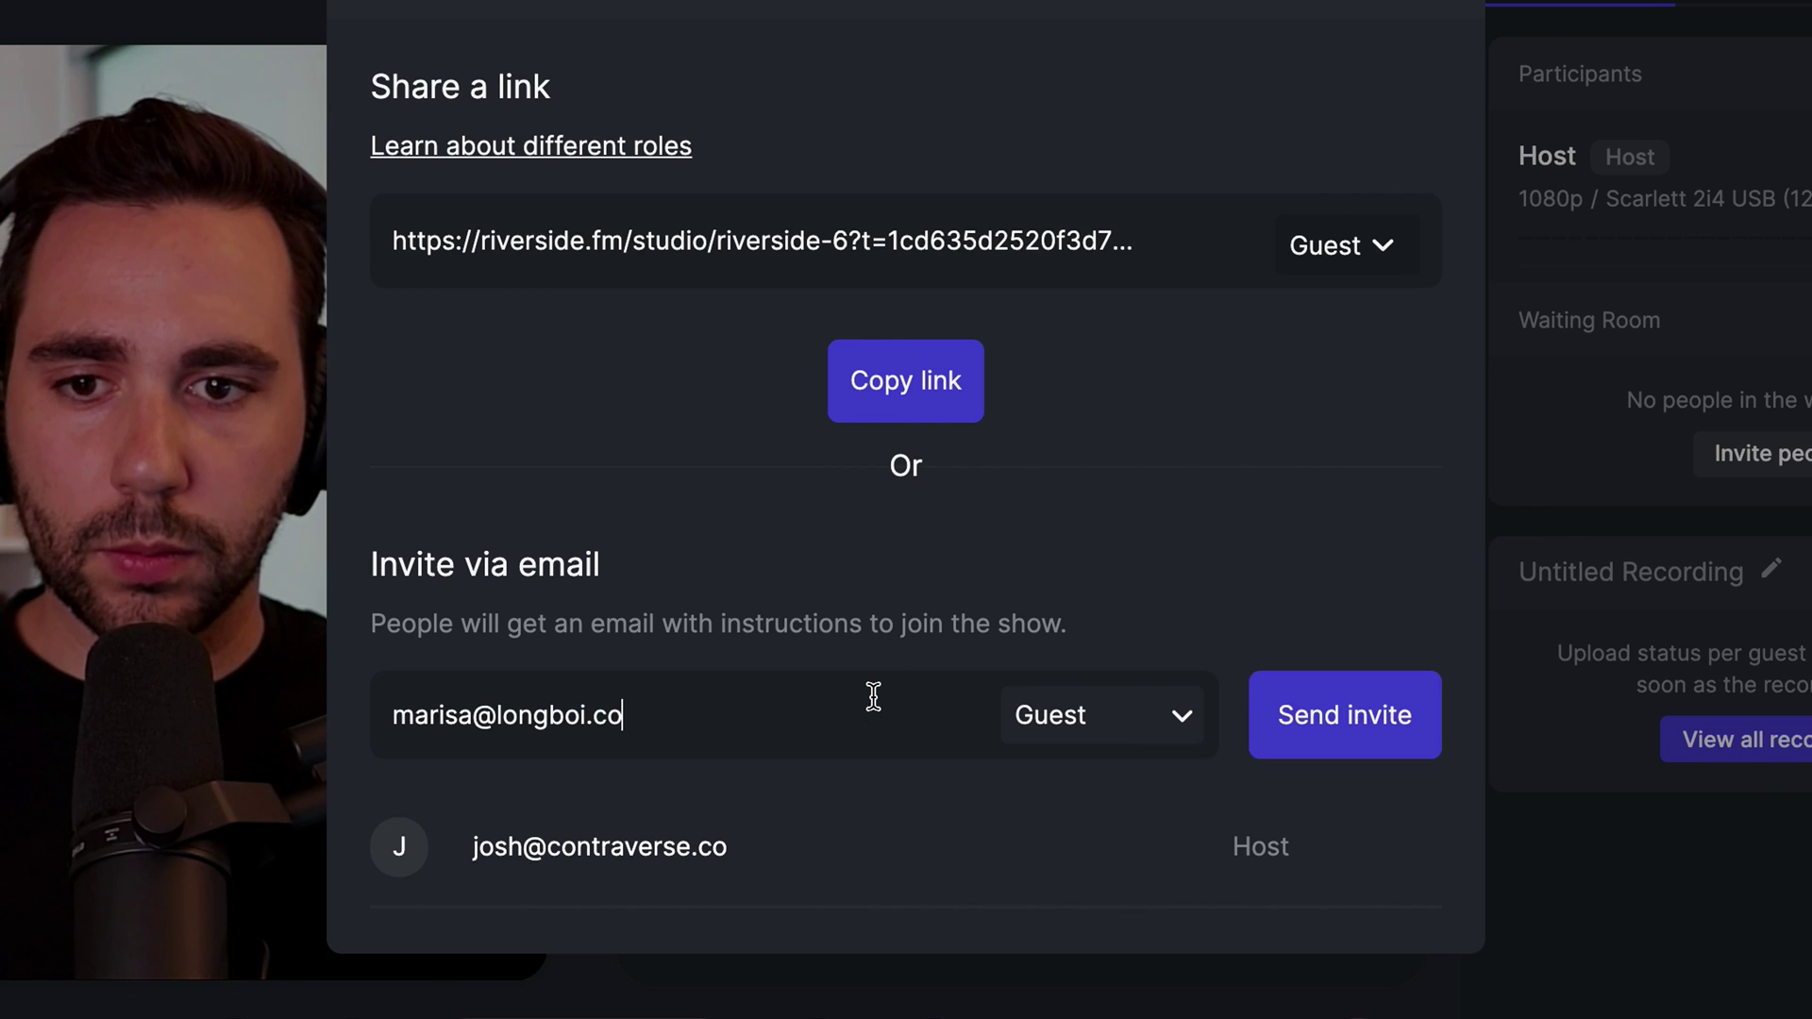
{"action": "left_click", "coordinate": [1122, 732]}
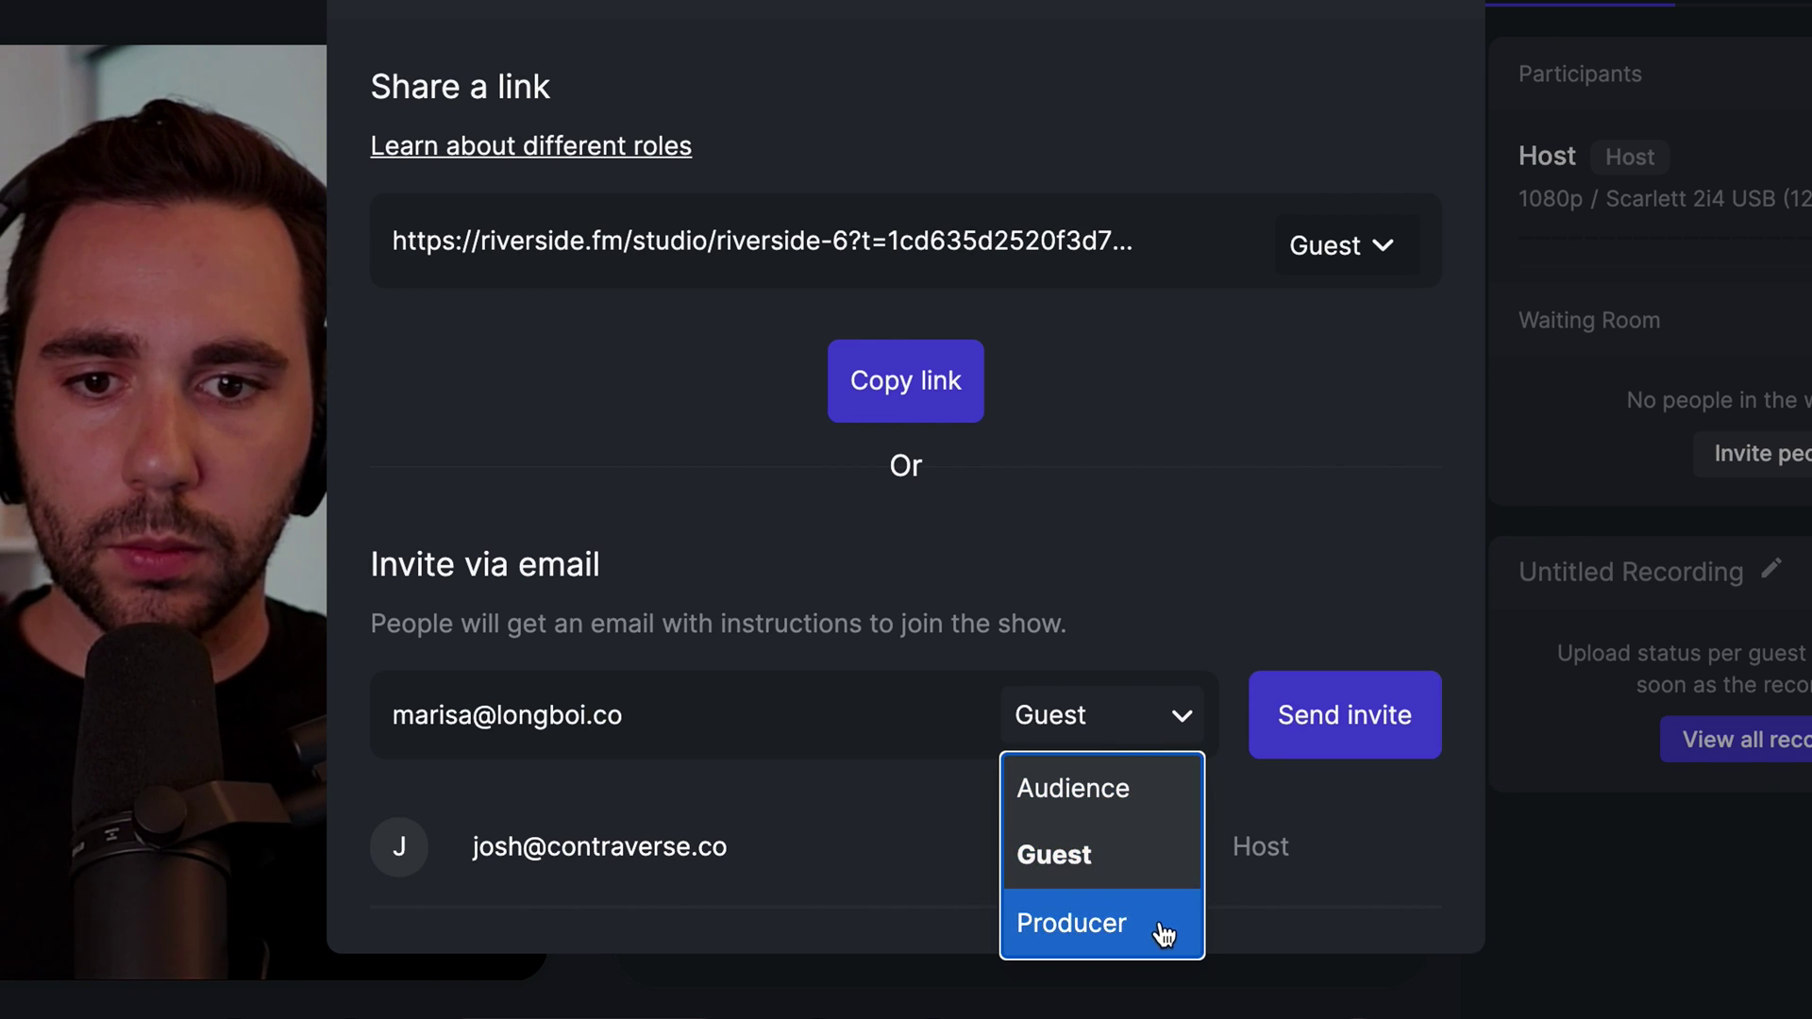
{"action": "left_click", "coordinate": [1145, 858]}
{"action": "left_click", "coordinate": [1318, 752]}
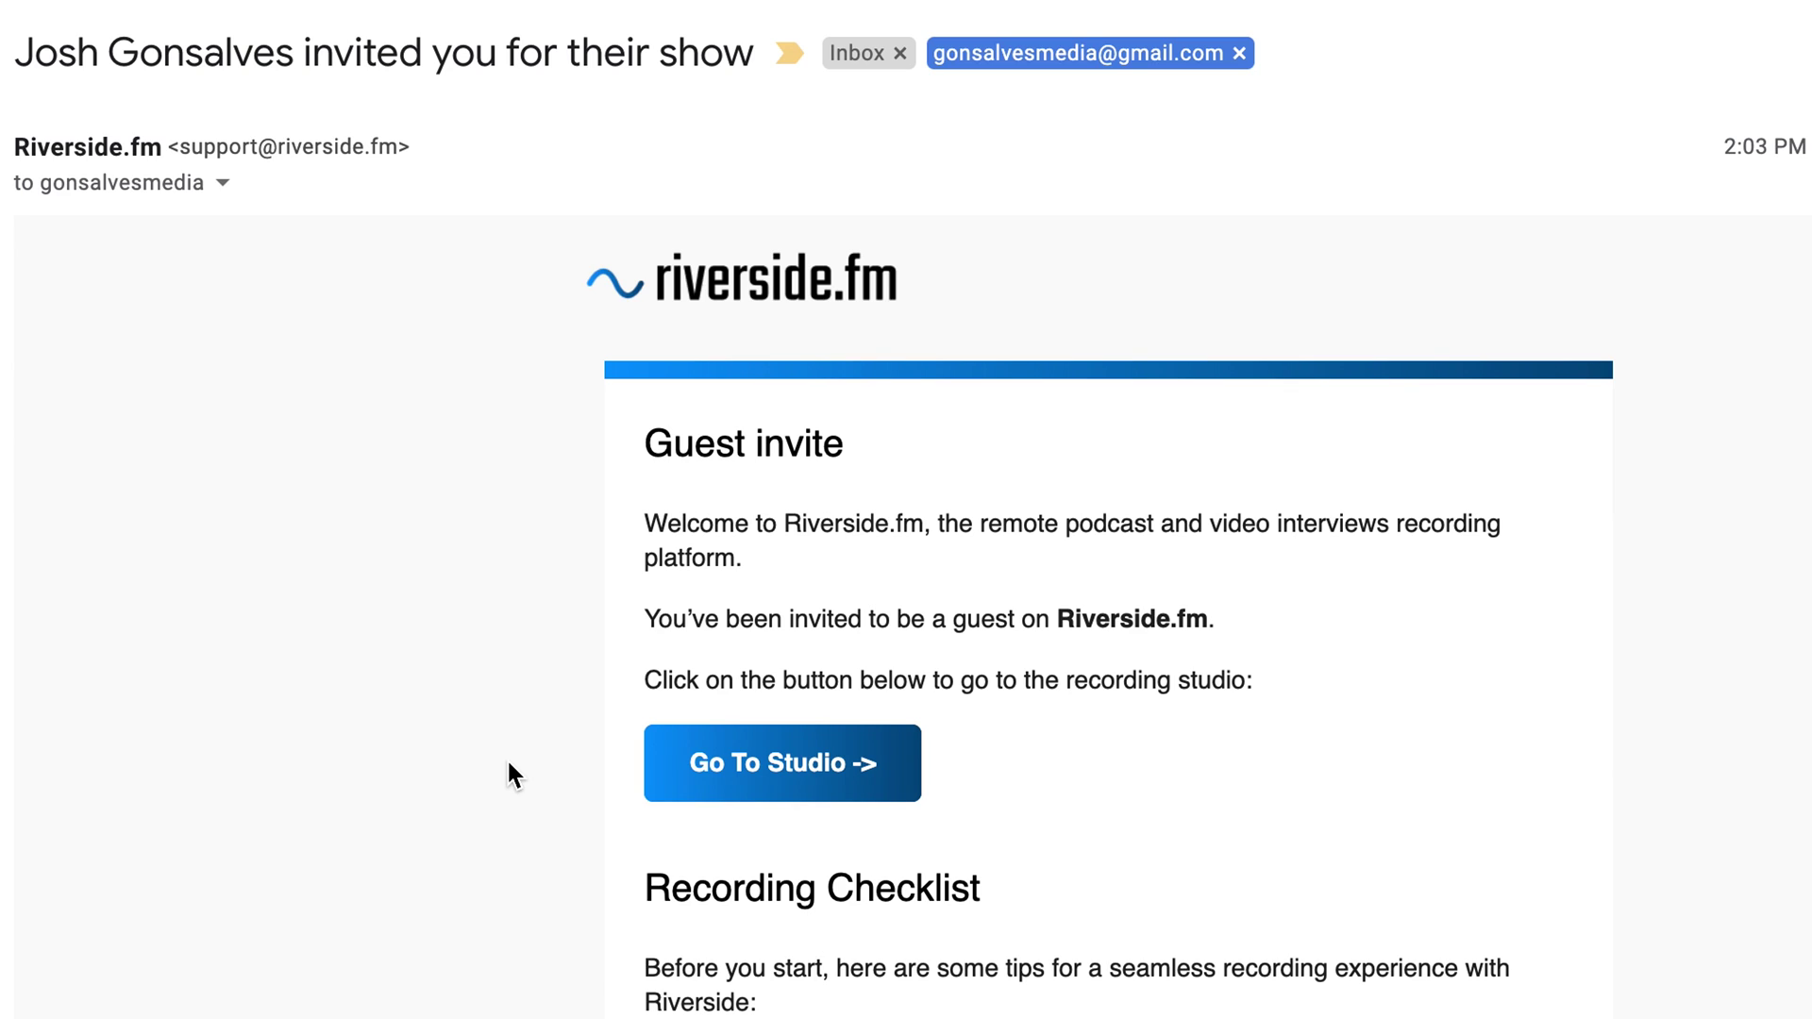
Follow the Go To Studio link in the Riverside invitation e-mail.
{"action": "left_click", "coordinate": [795, 776]}
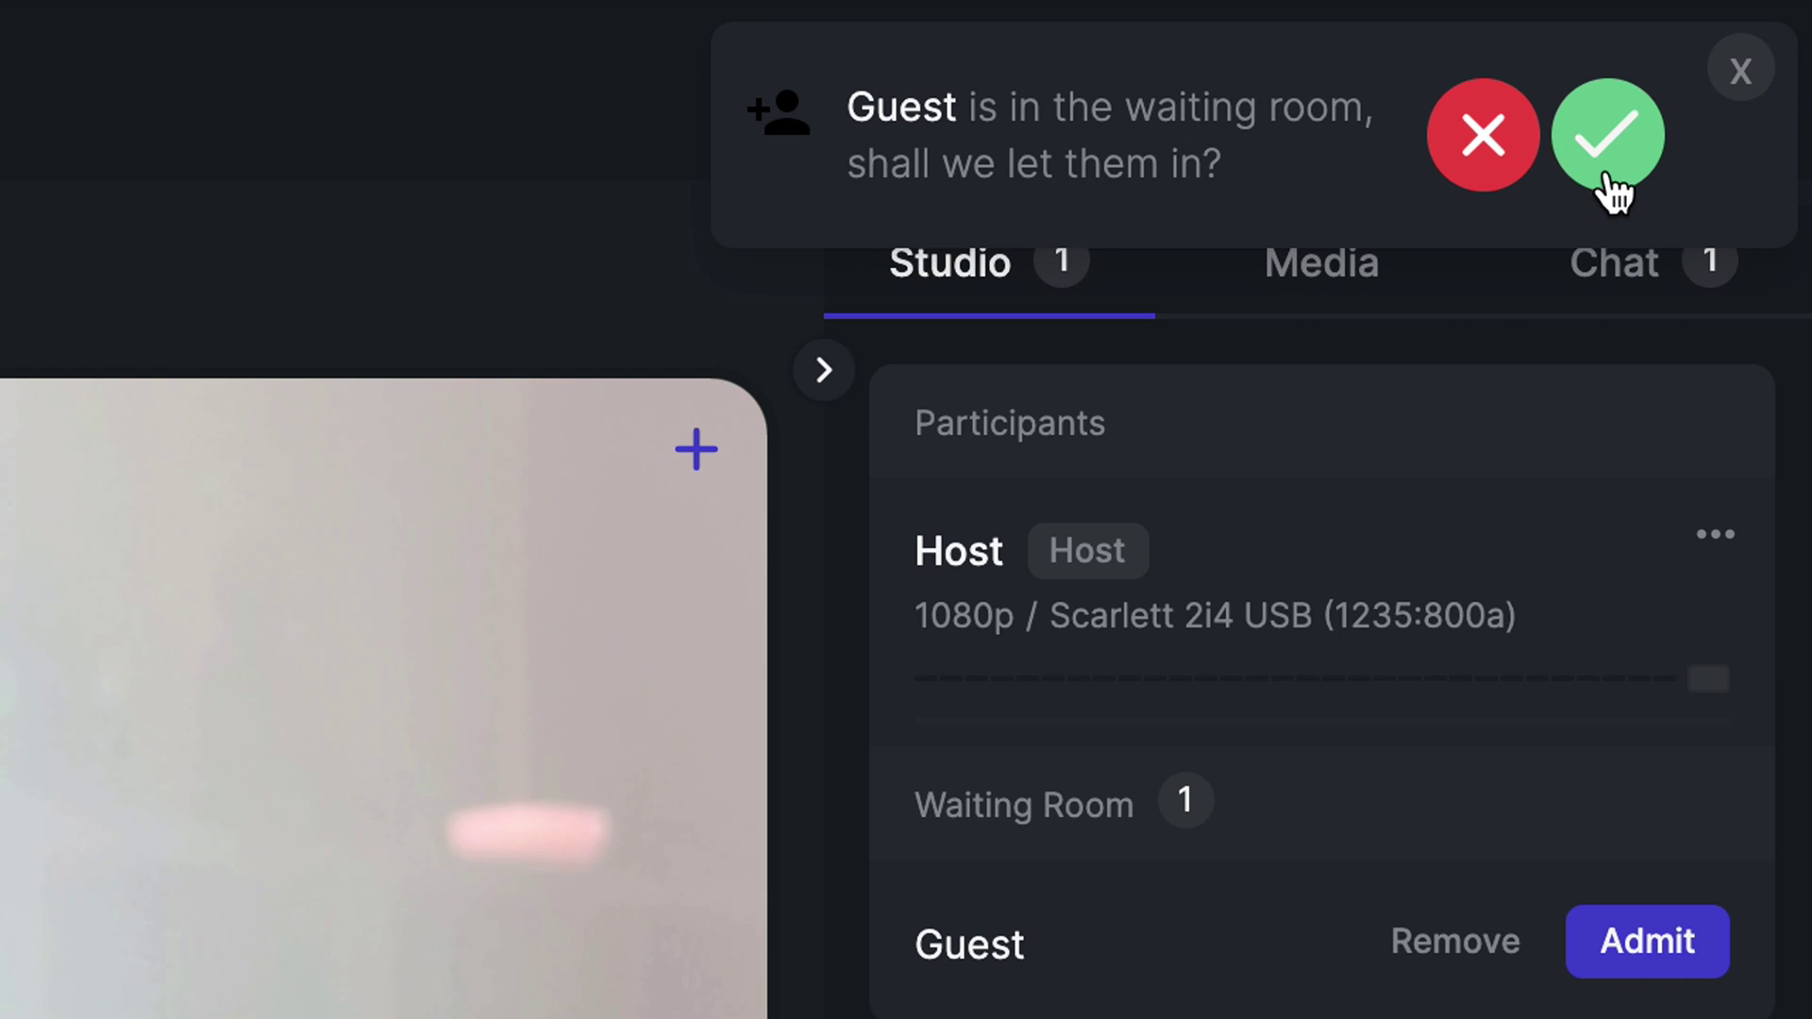
Admit the waiting Guest from the waiting room into the studio.
{"action": "left_click", "coordinate": [1604, 137]}
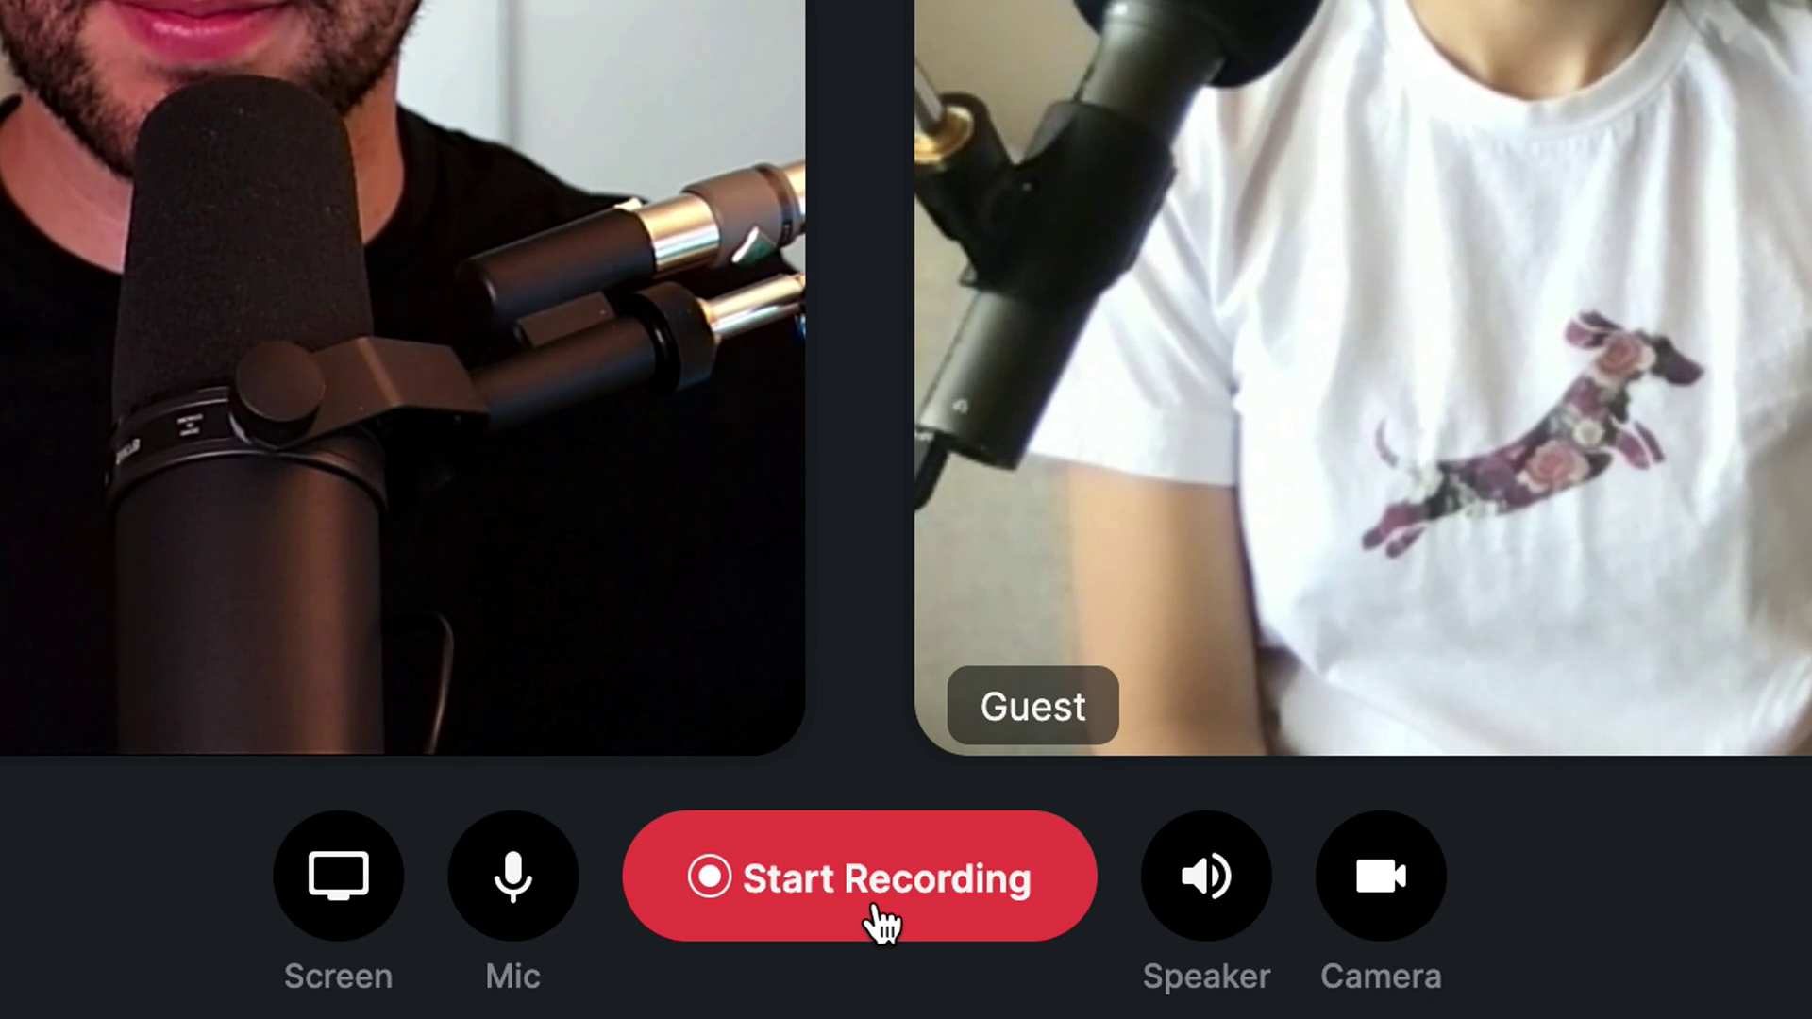
Start recording the host and guest session and let it run.
{"action": "left_click", "coordinate": [875, 914]}
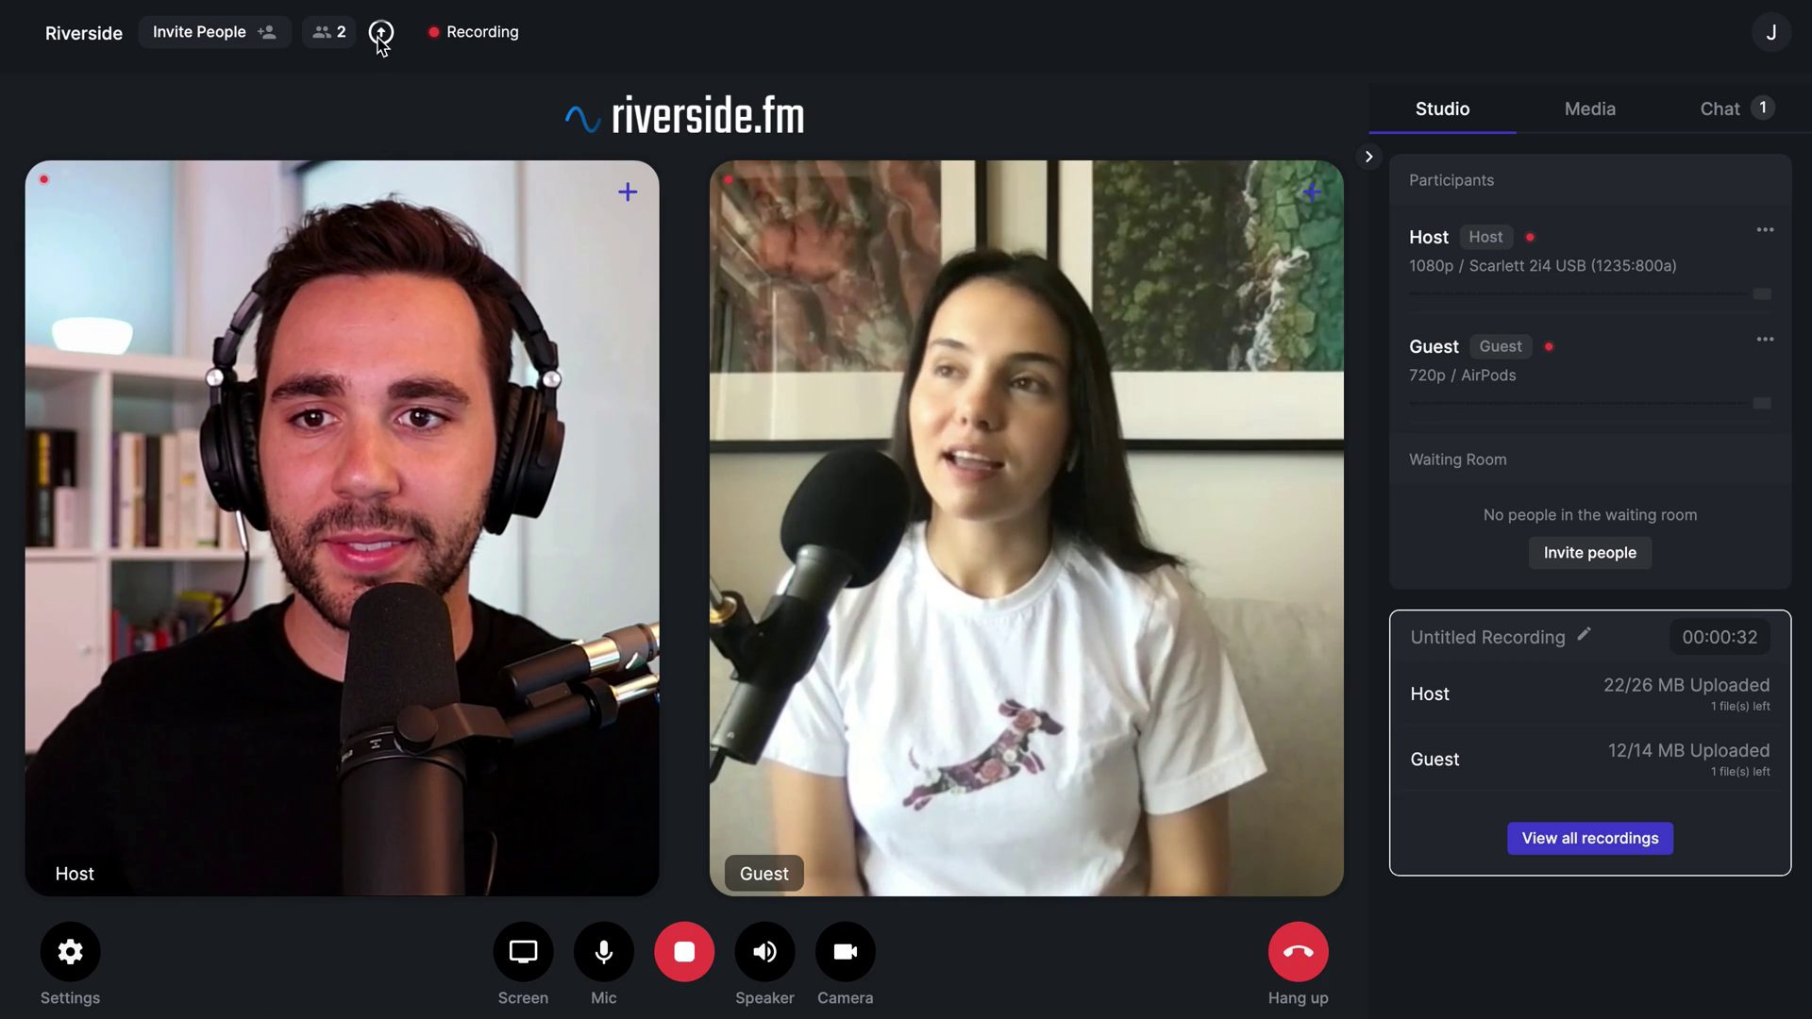
{"action": "mouse_move", "coordinate": [380, 34]}
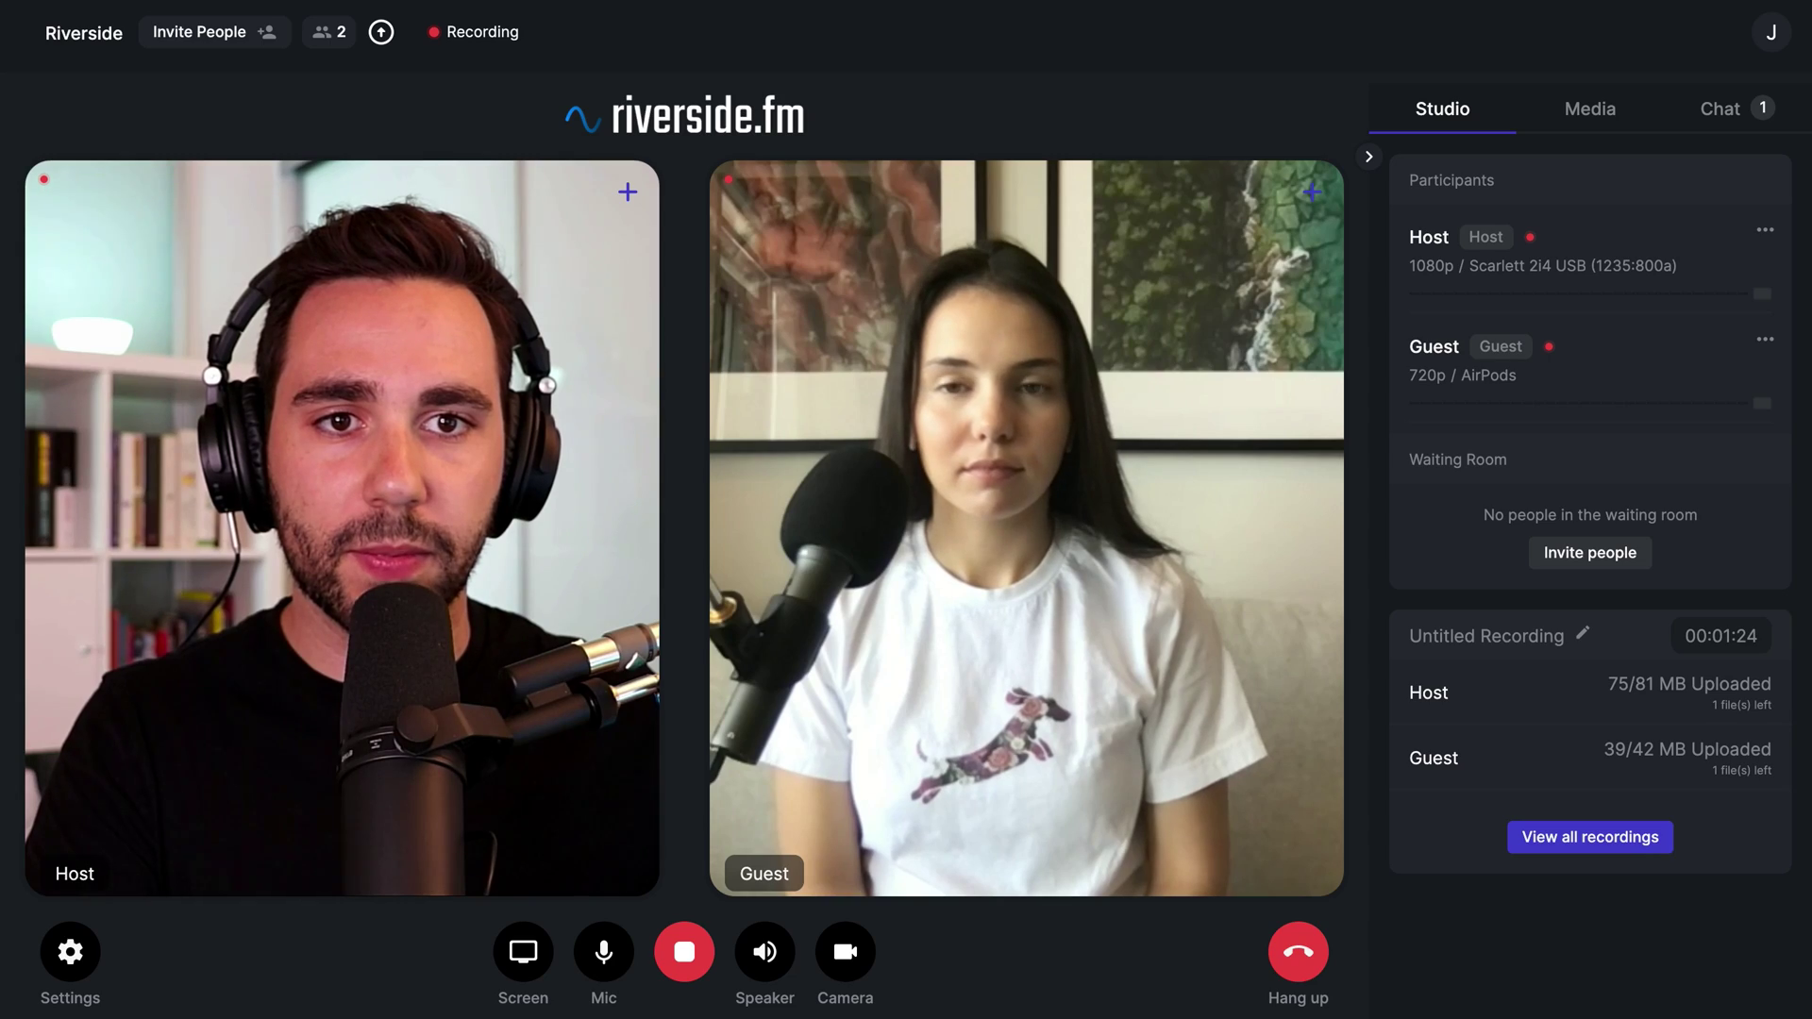
Play Riverside.fm Tune 6 live from the Media library and turn its volume nearly all the way down.
{"action": "left_click", "coordinate": [1602, 131]}
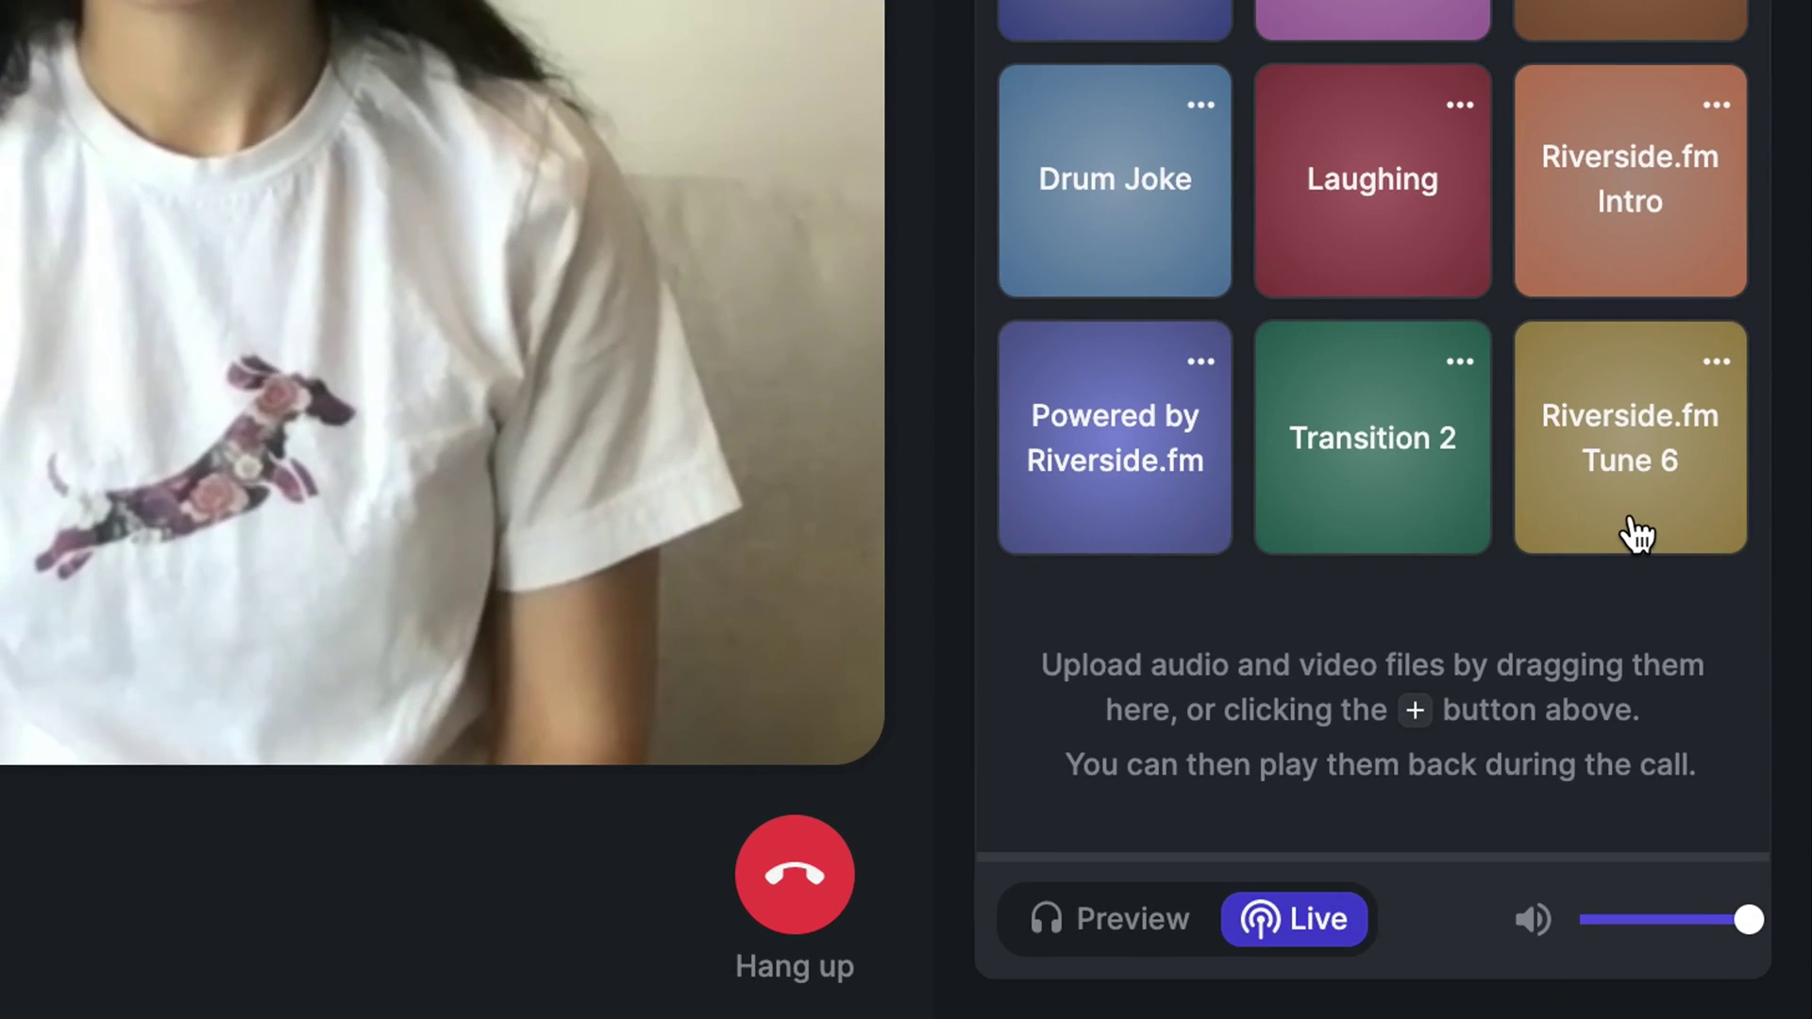
{"action": "left_click", "coordinate": [1728, 773]}
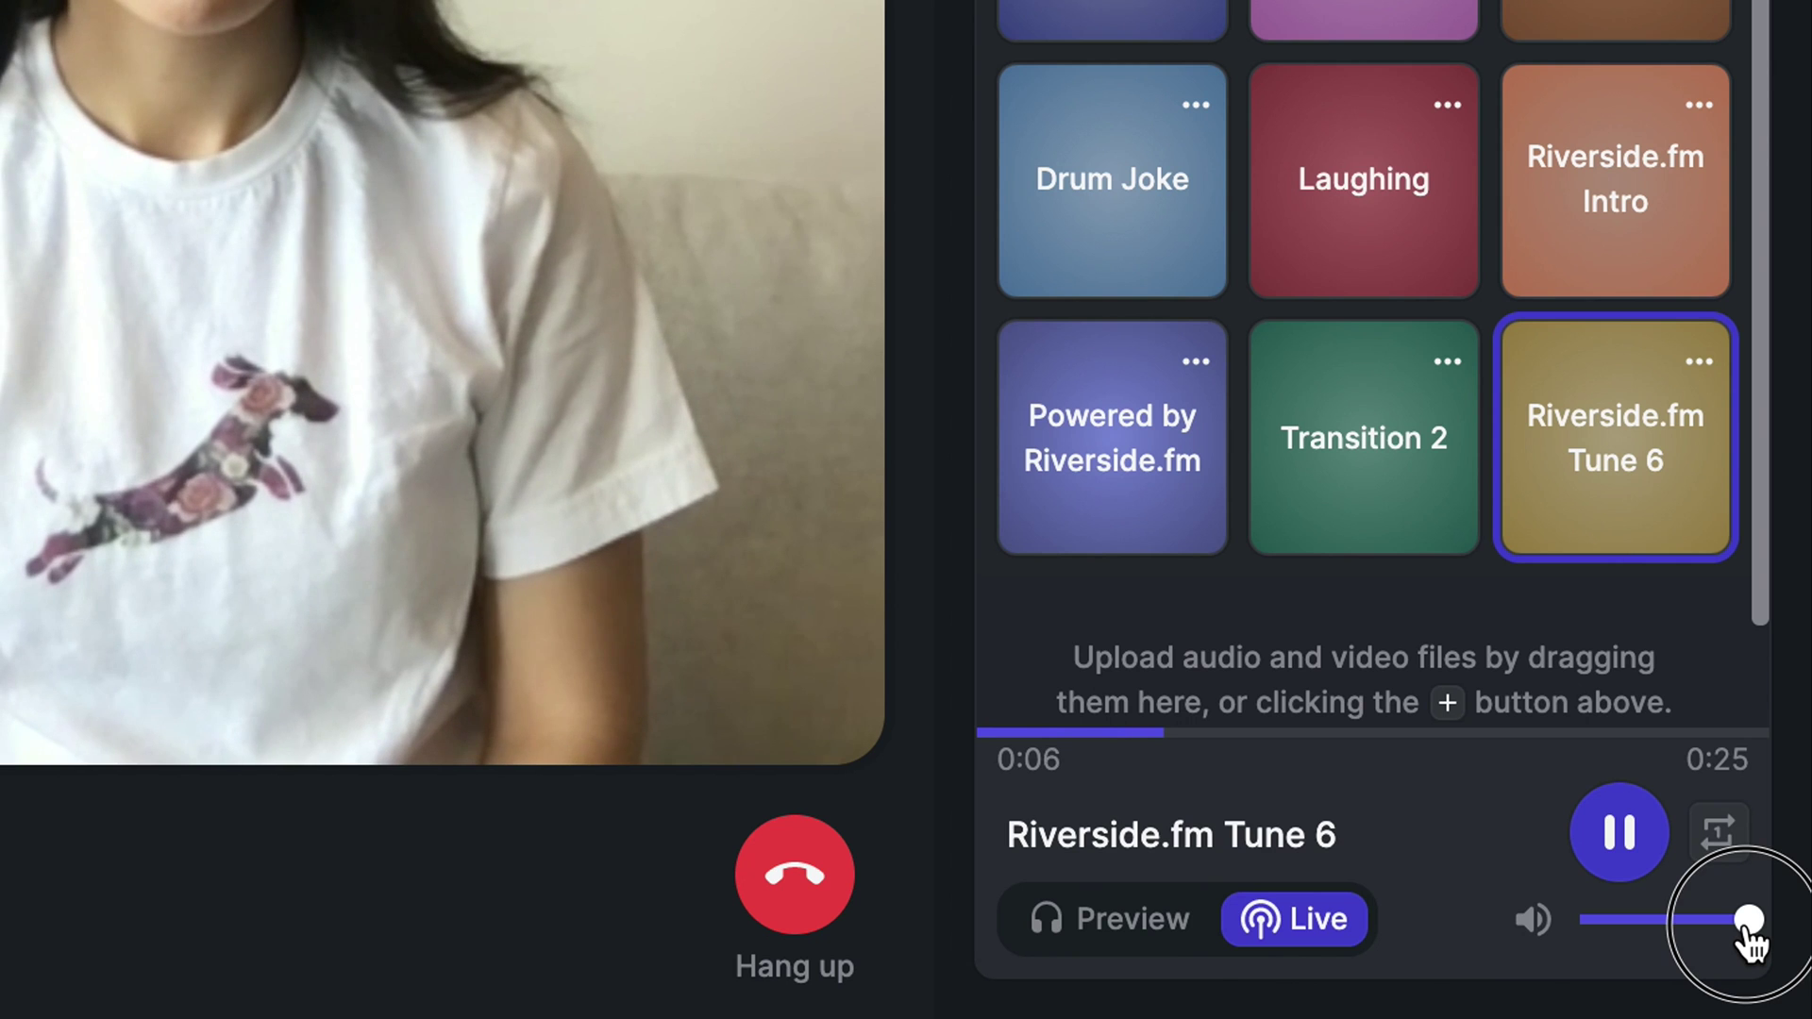
{"action": "left_click_drag", "start_coordinate": [1745, 925], "coordinate": [1568, 947]}
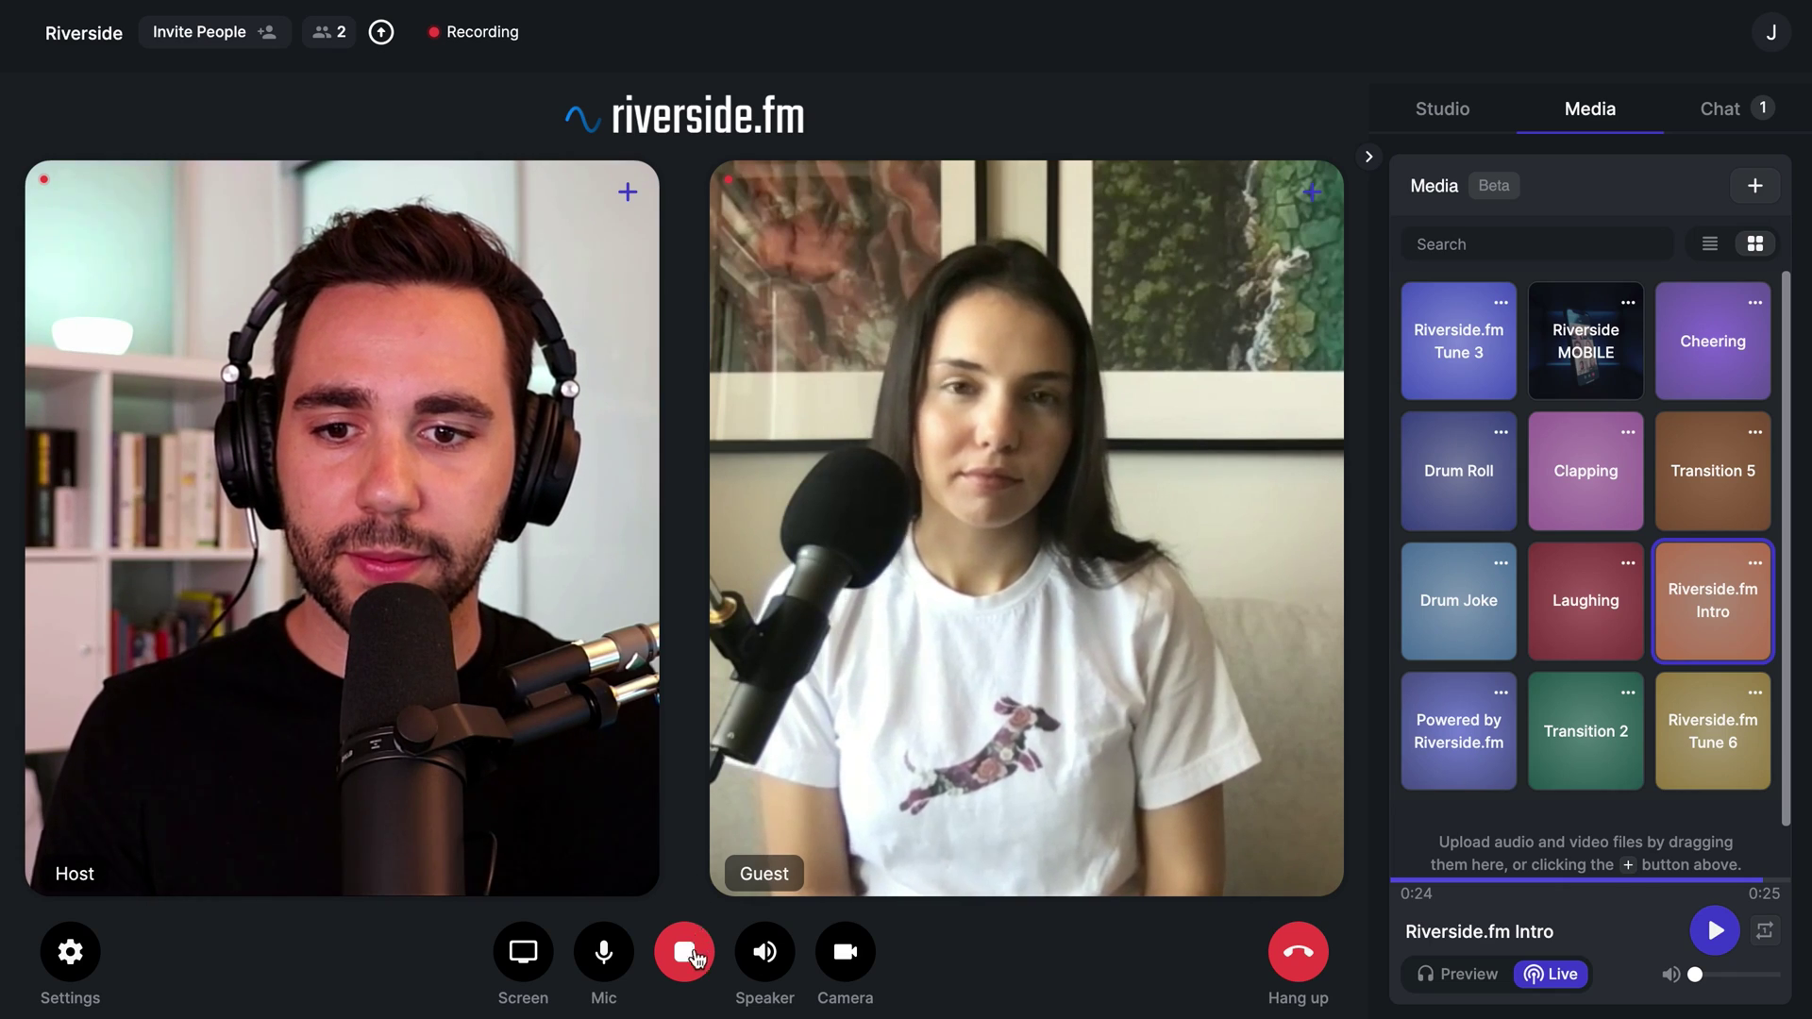
Stop the recording and end the meeting for all participants.
{"action": "left_click", "coordinate": [686, 953]}
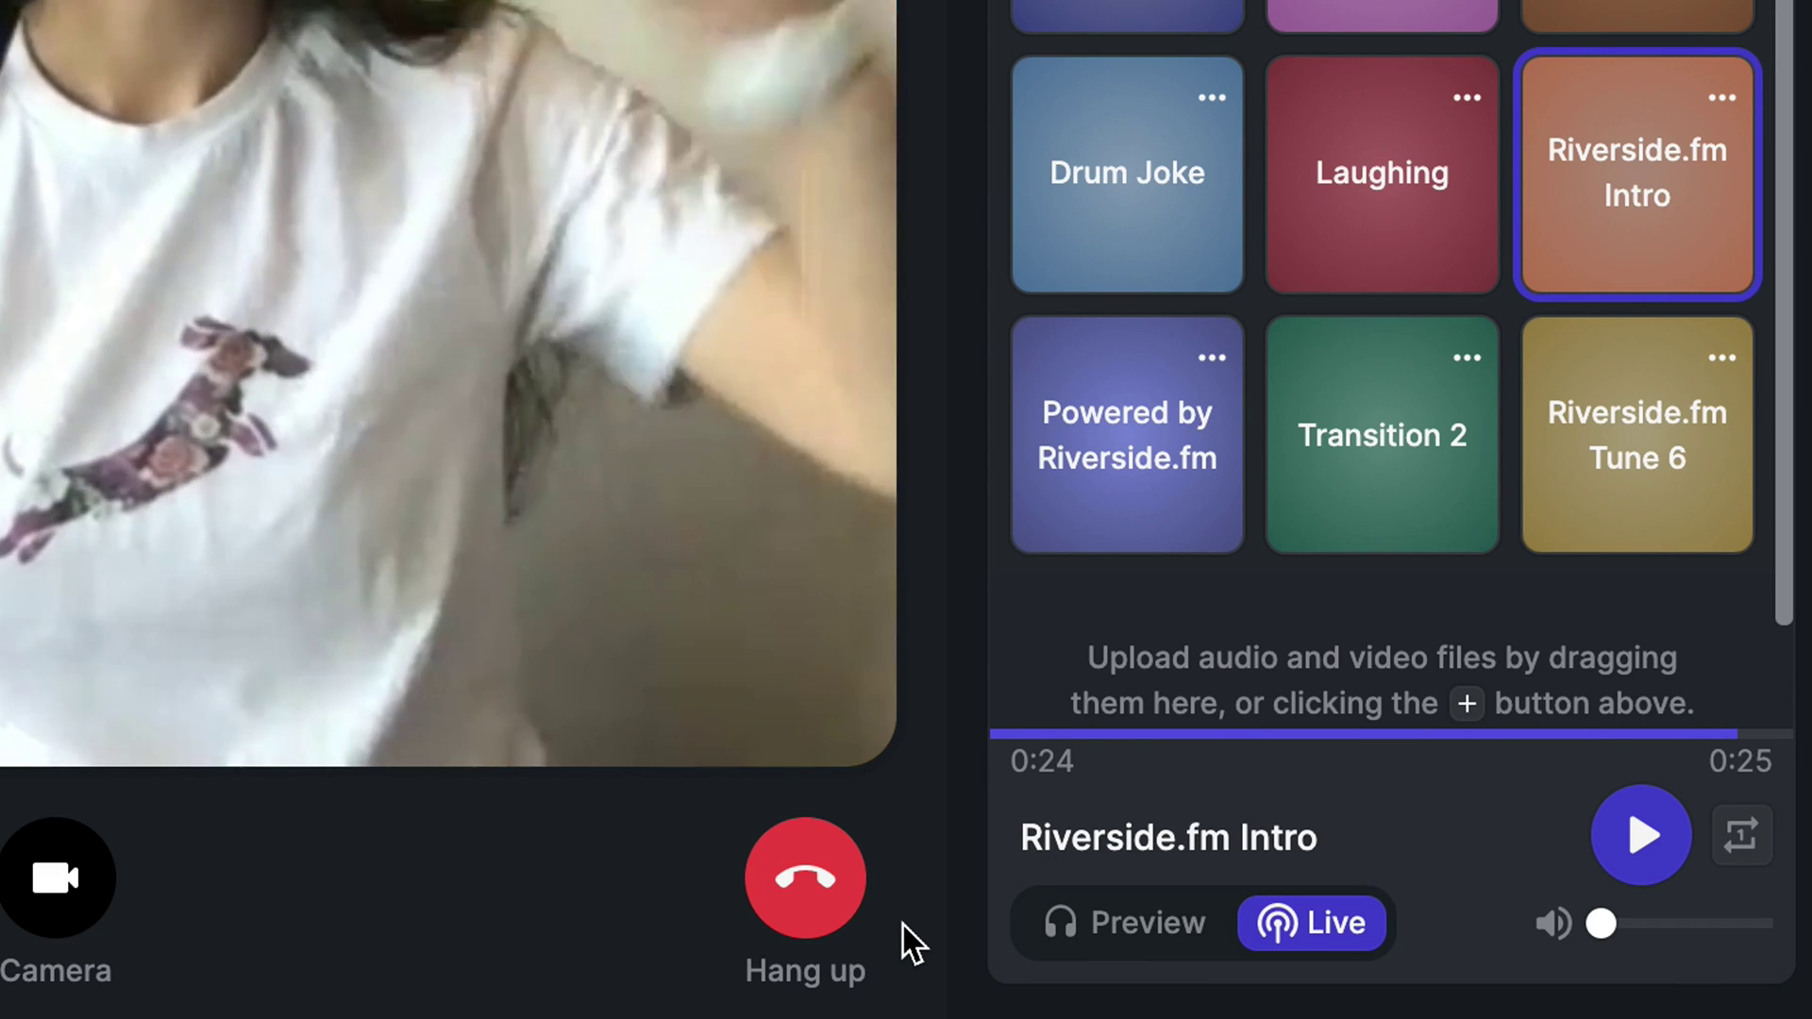
{"action": "left_click", "coordinate": [828, 929]}
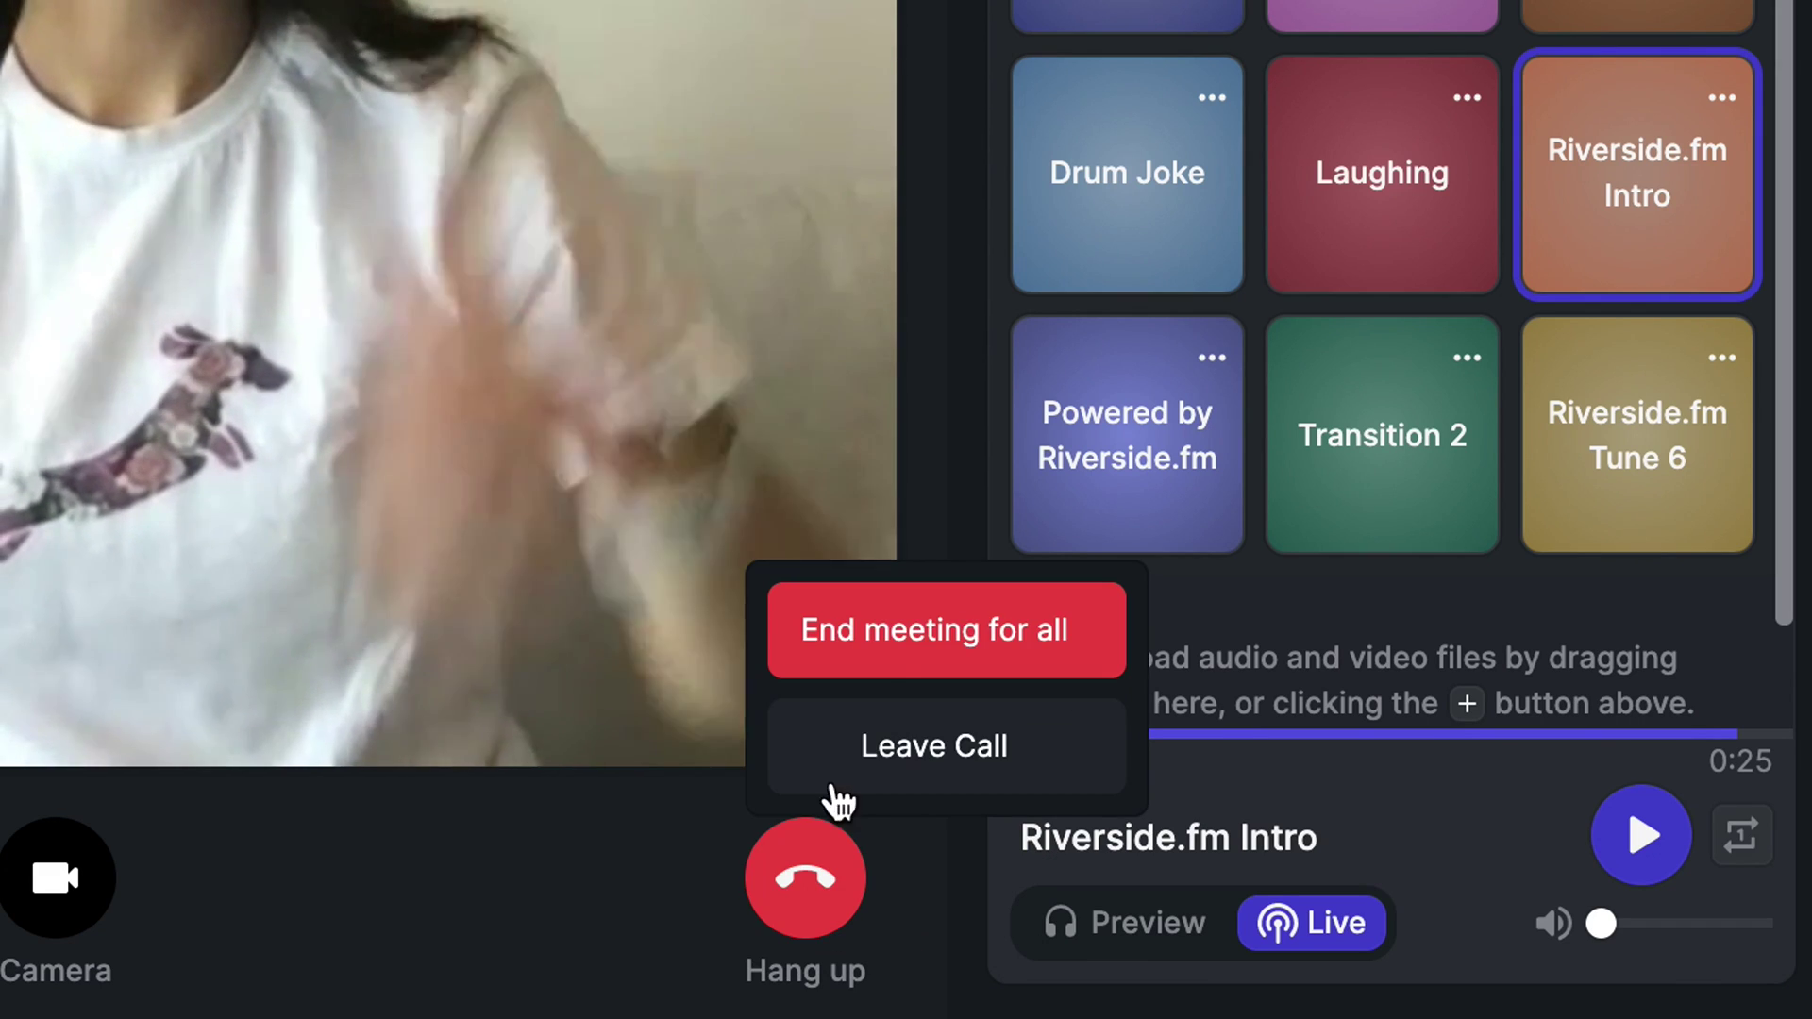
{"action": "left_click", "coordinate": [880, 668]}
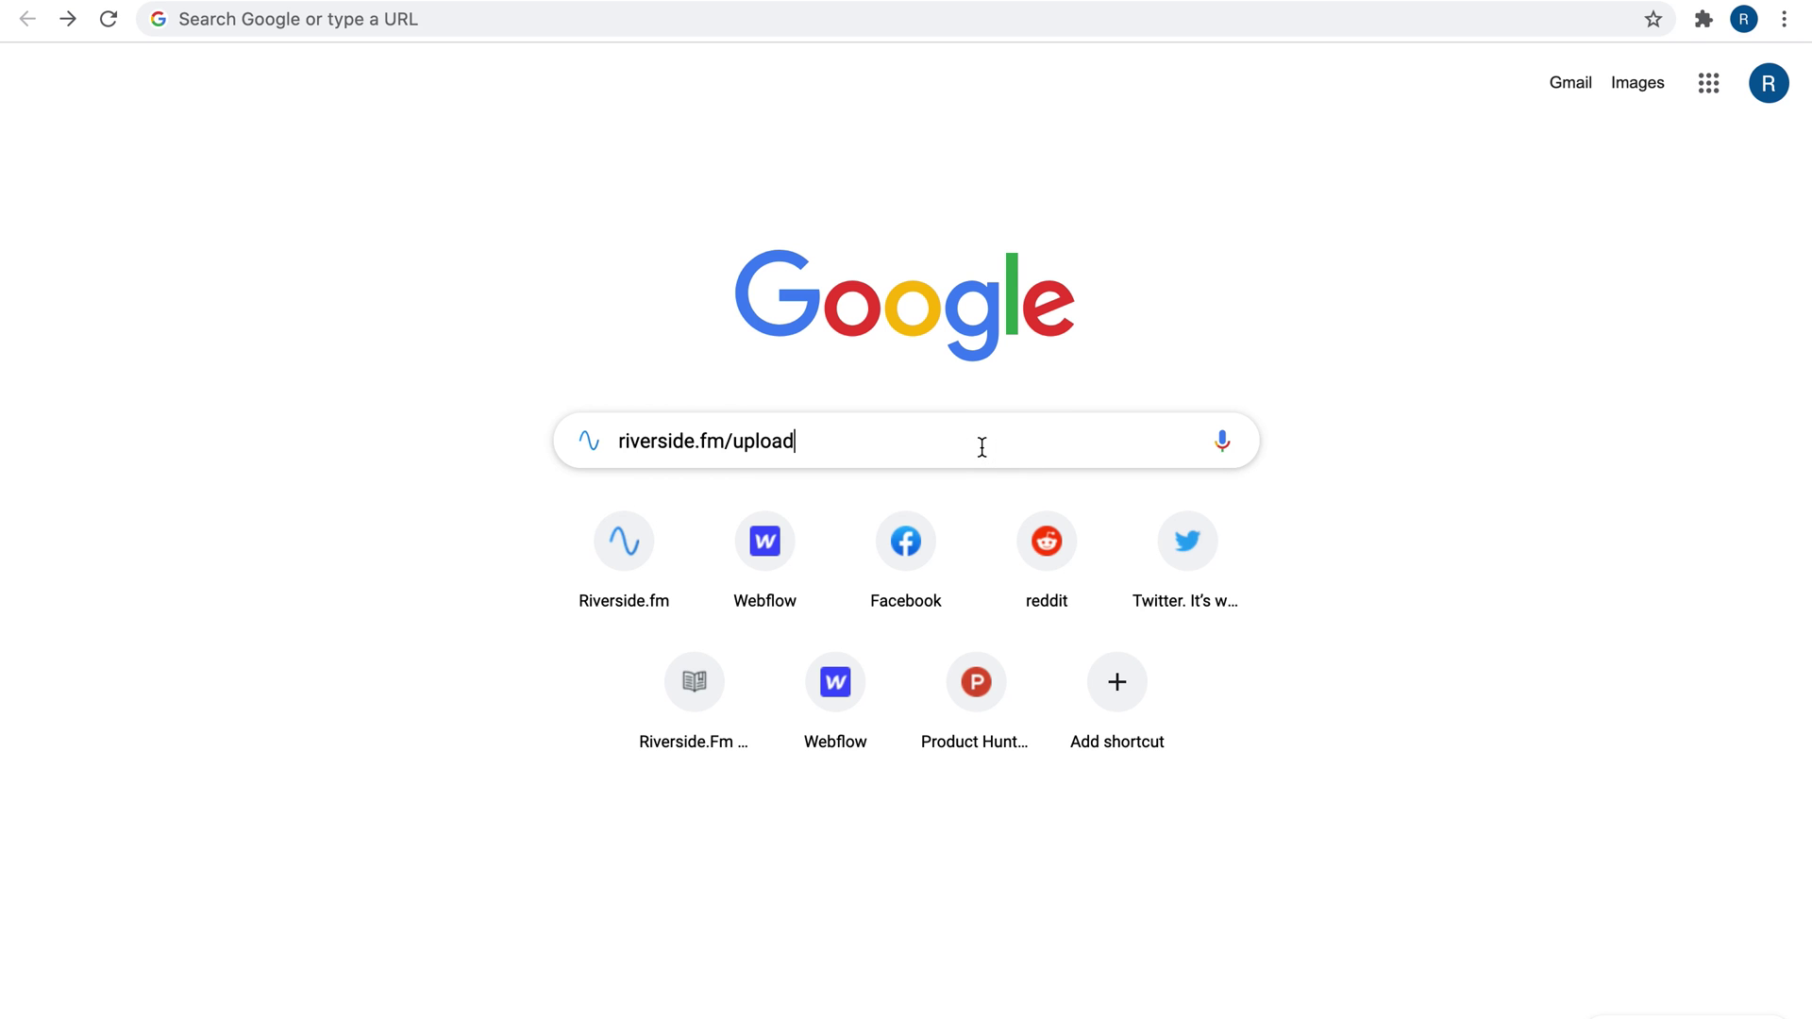
Load riverside.fm and open View all recordings for the Riverside studio.
{"action": "key", "text": "Return"}
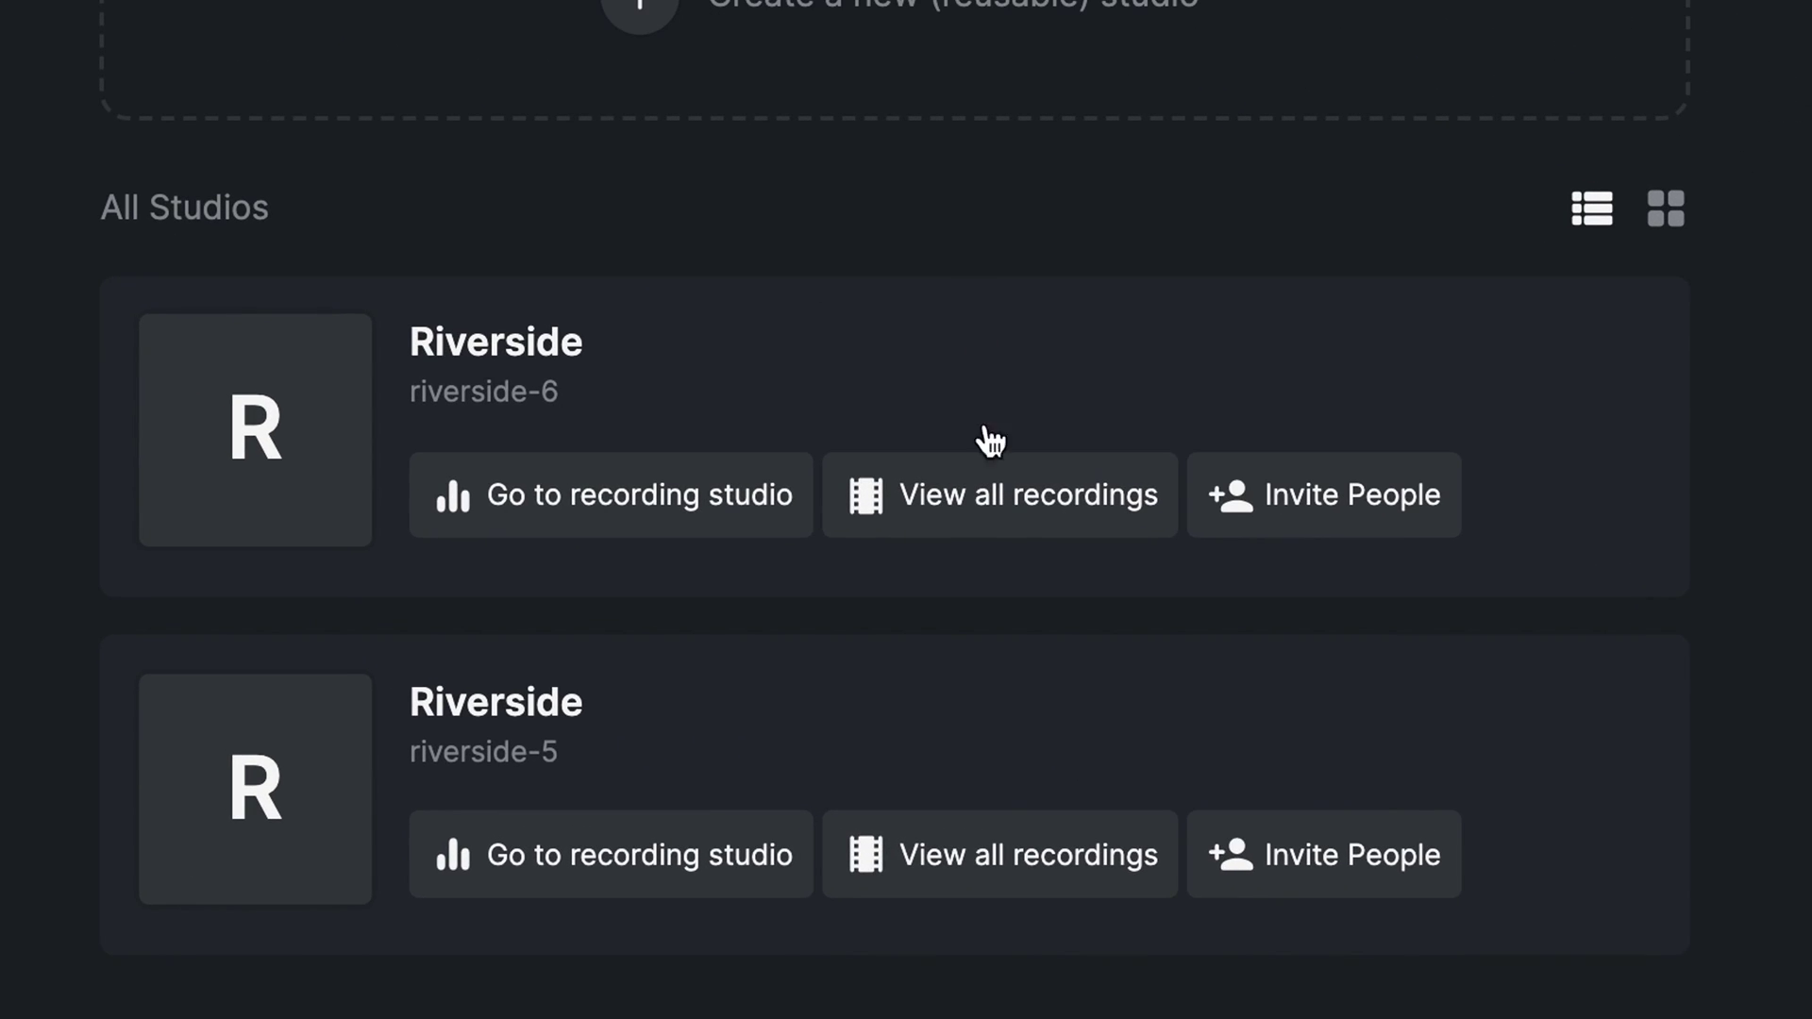
{"action": "left_click", "coordinate": [1000, 531]}
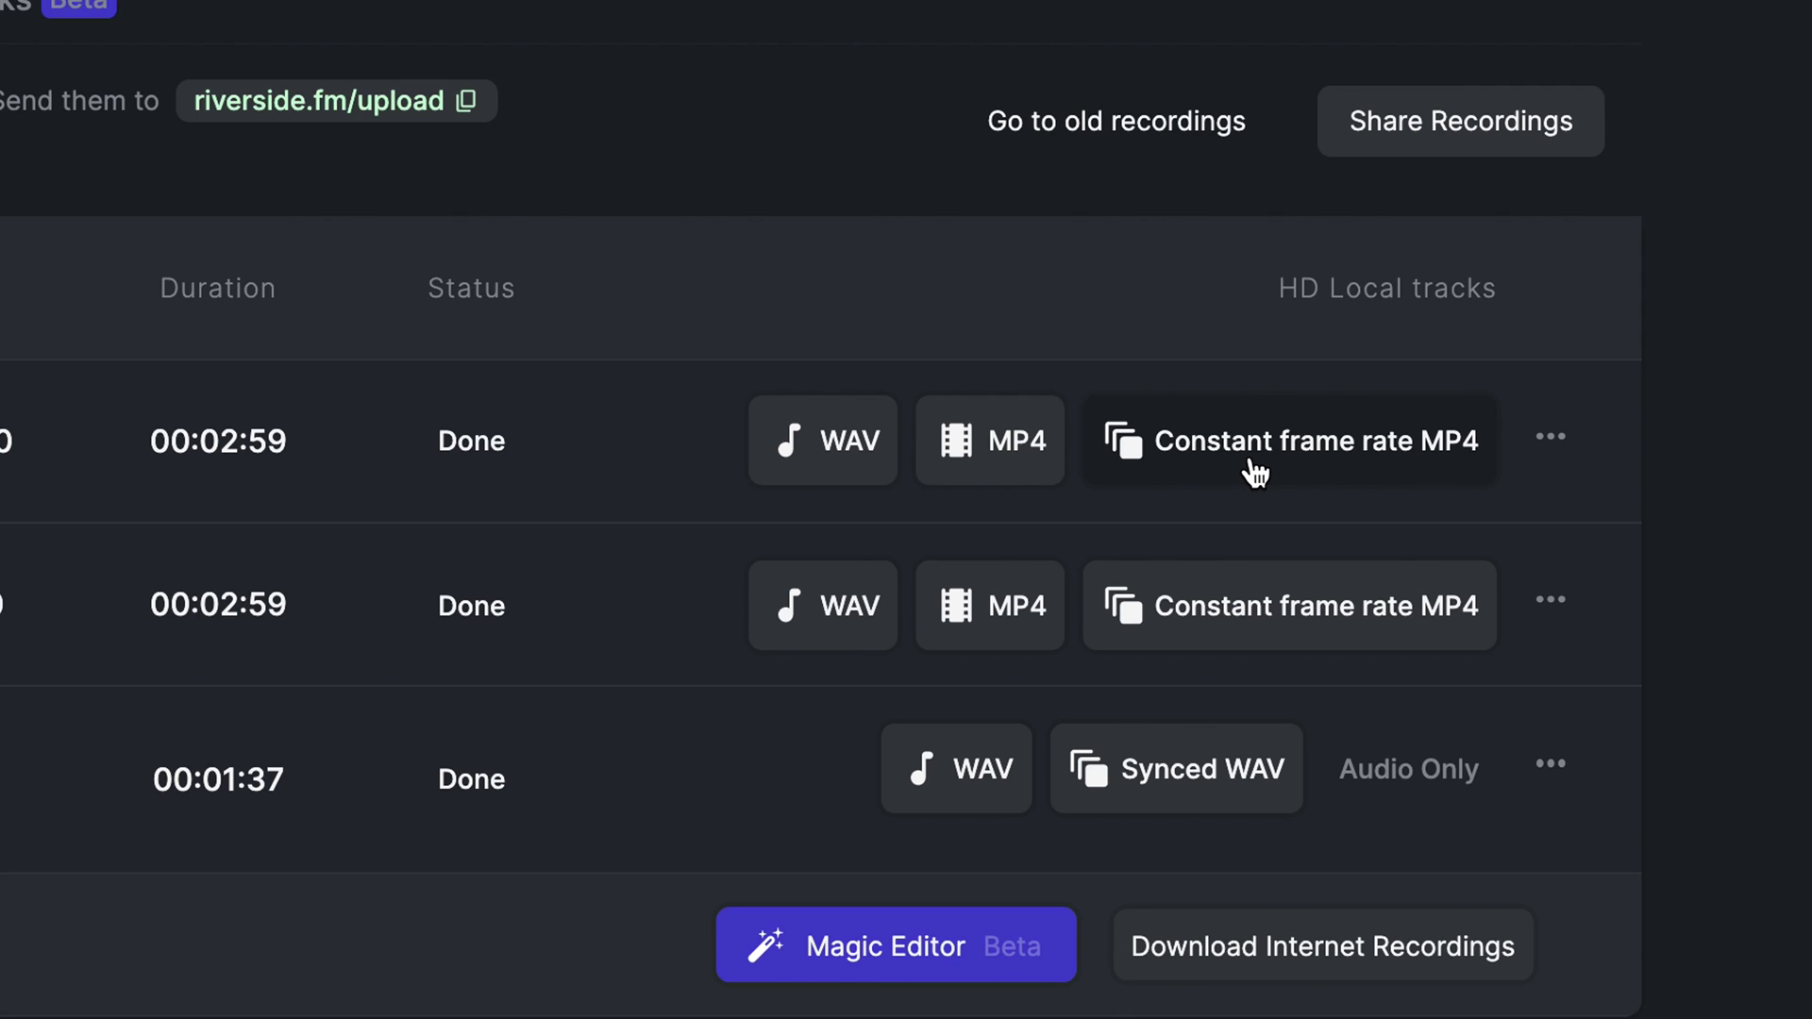
{"action": "left_click", "coordinate": [1549, 443]}
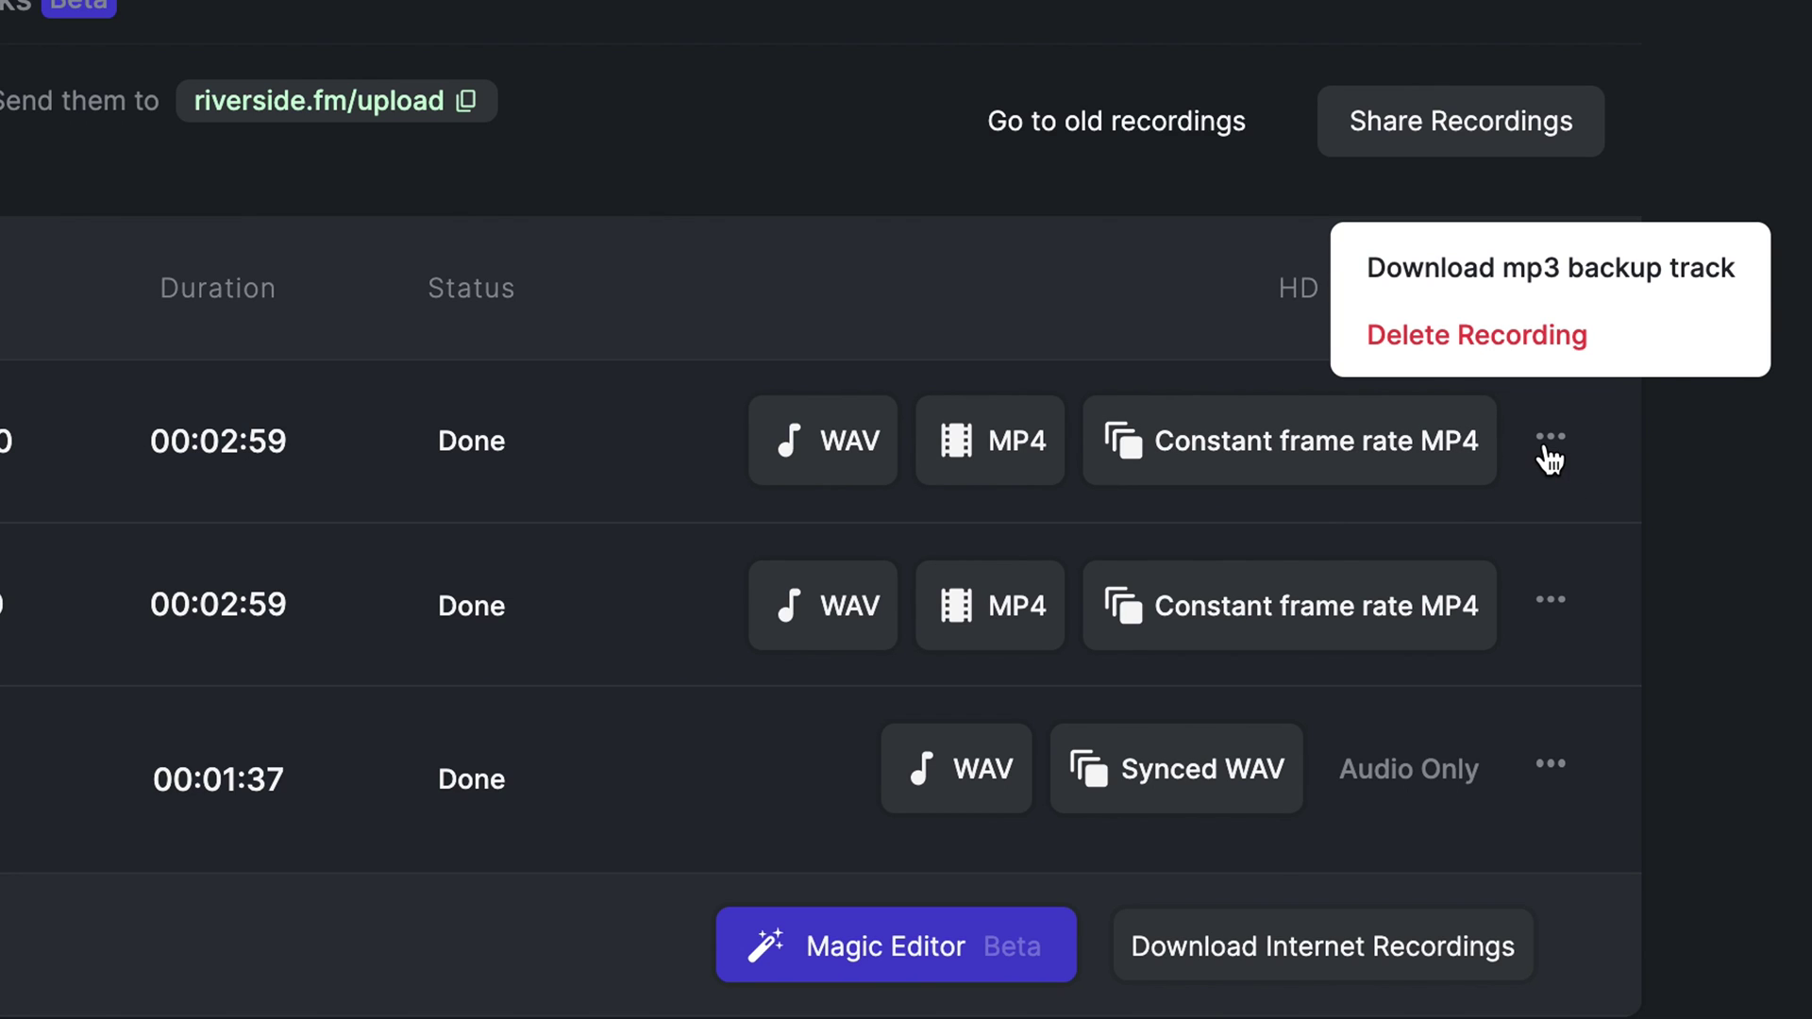
{"action": "left_click", "coordinate": [1750, 463]}
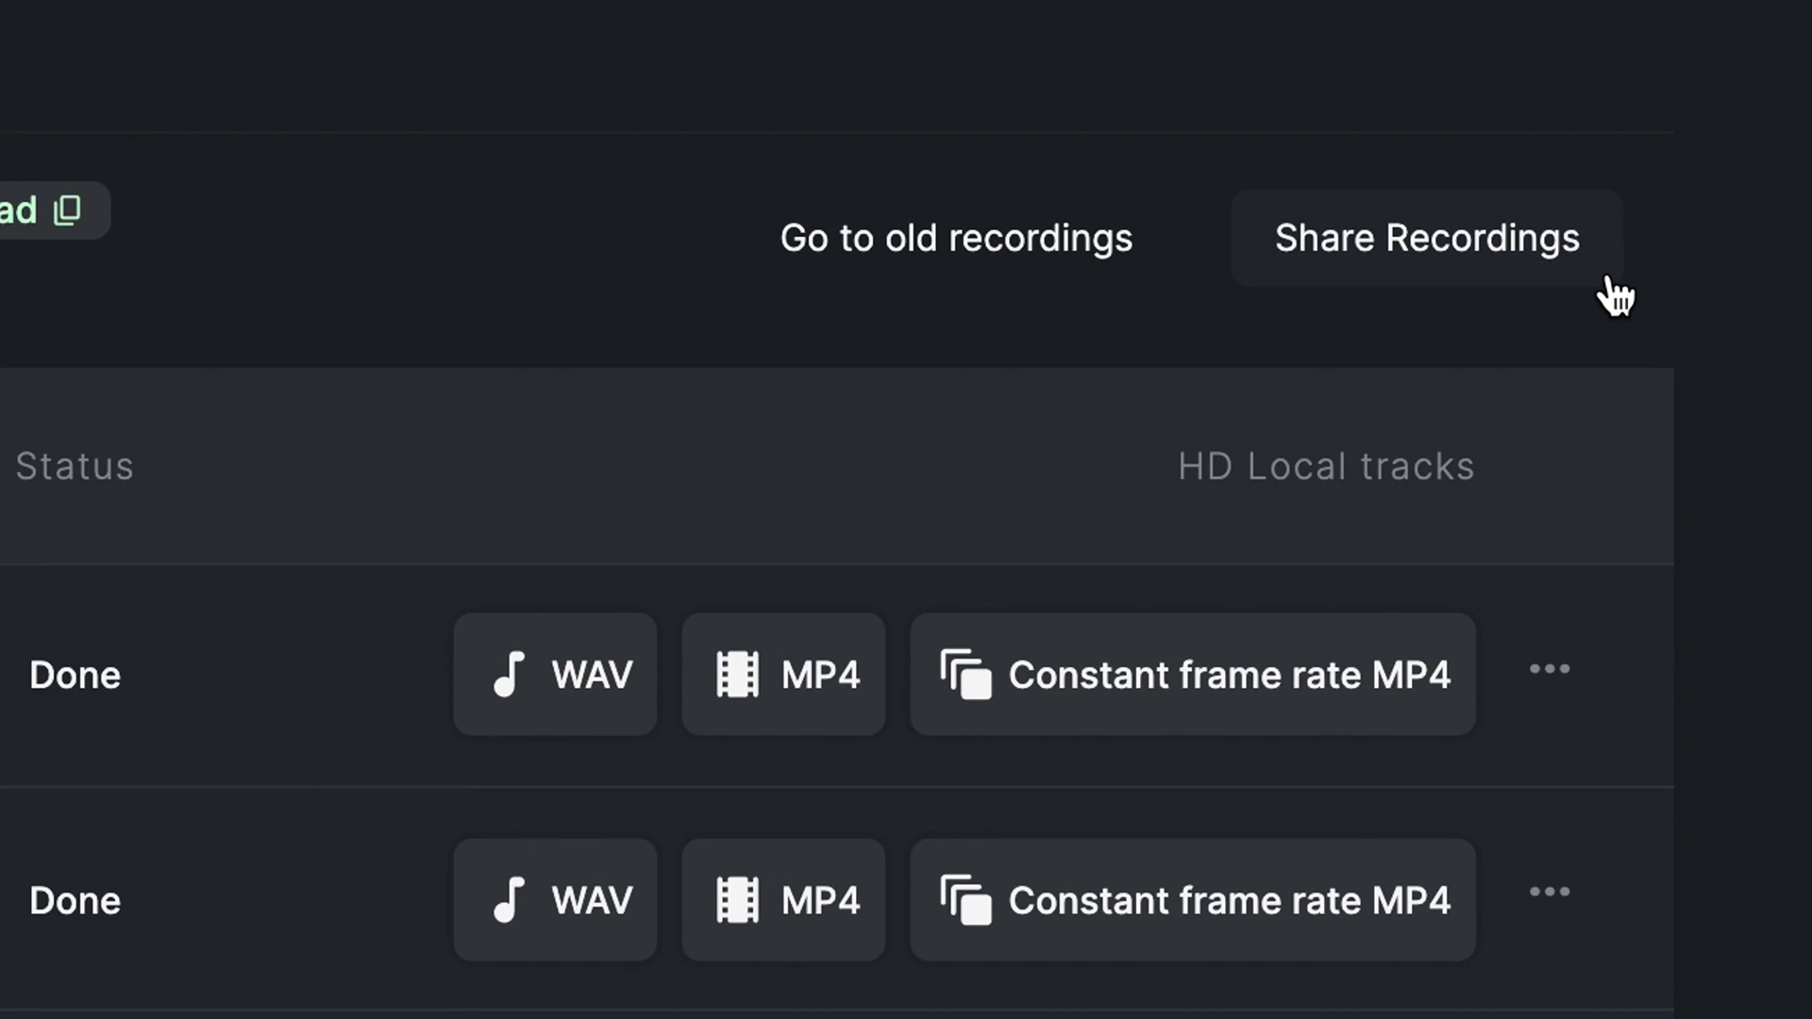
{"action": "left_click", "coordinate": [1605, 278]}
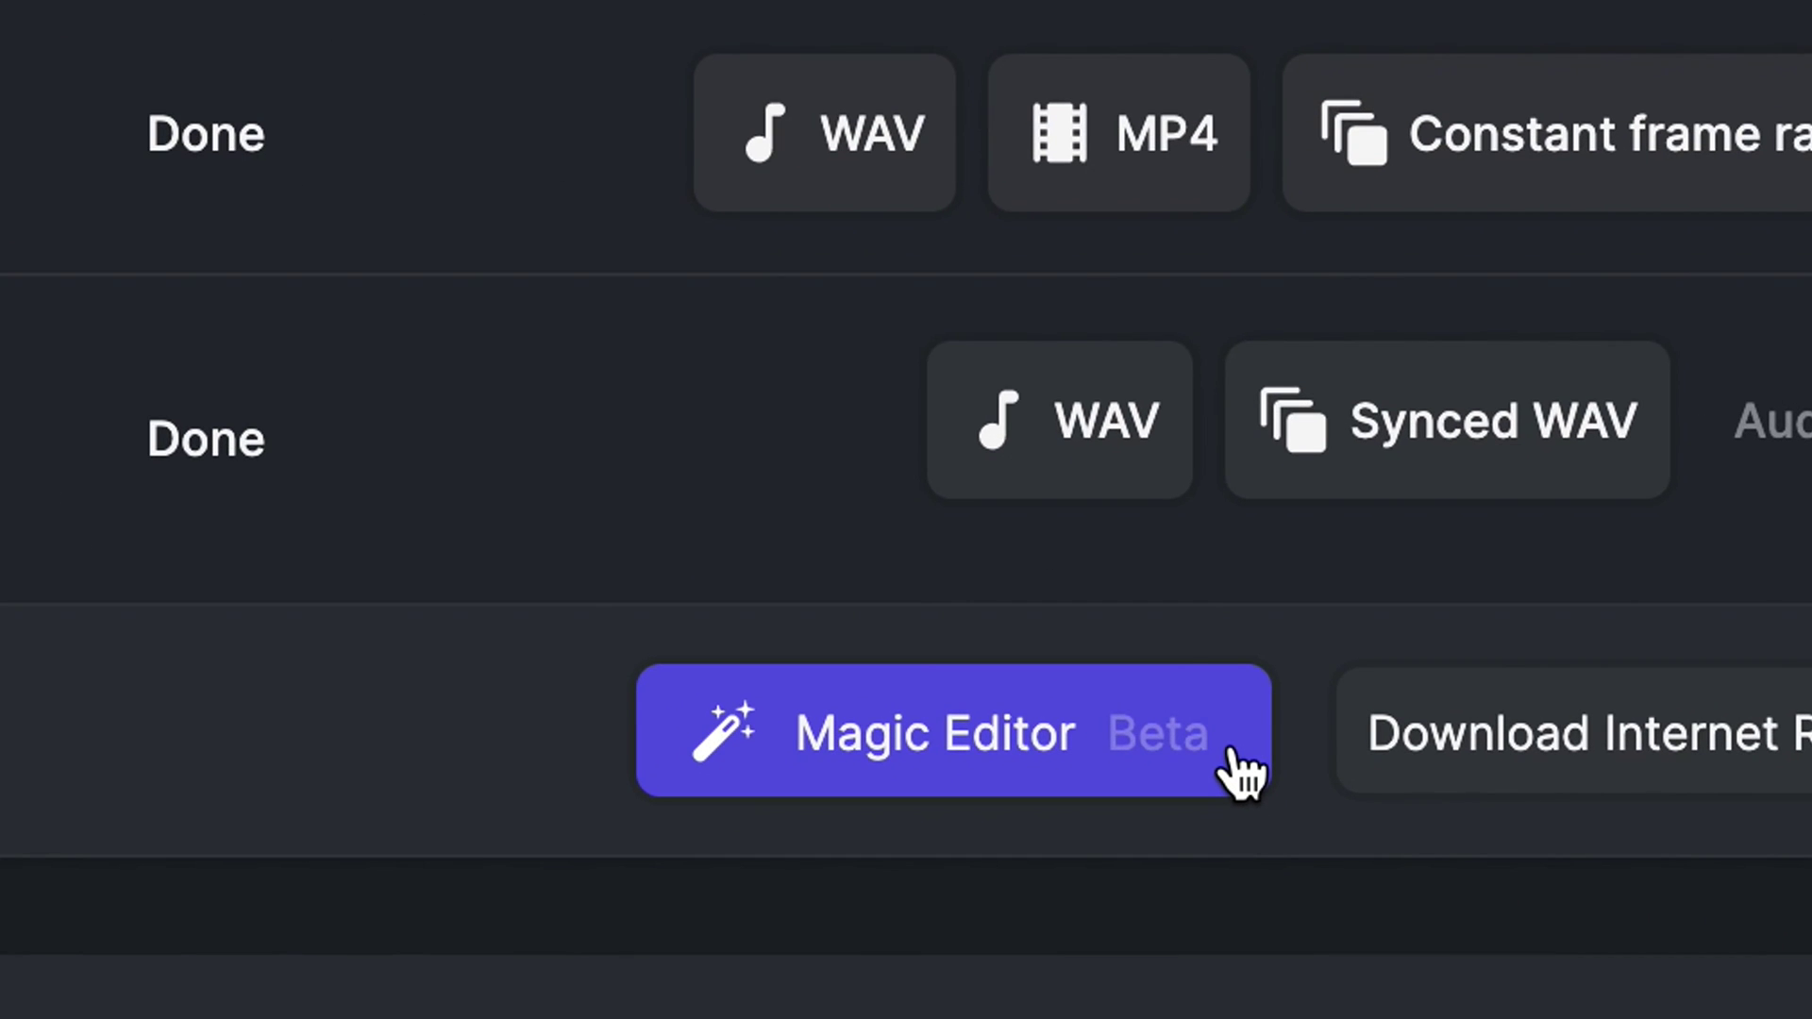
Start a Magic Editor composition with all three tracks included for both audio and video.
{"action": "left_click", "coordinate": [1232, 755]}
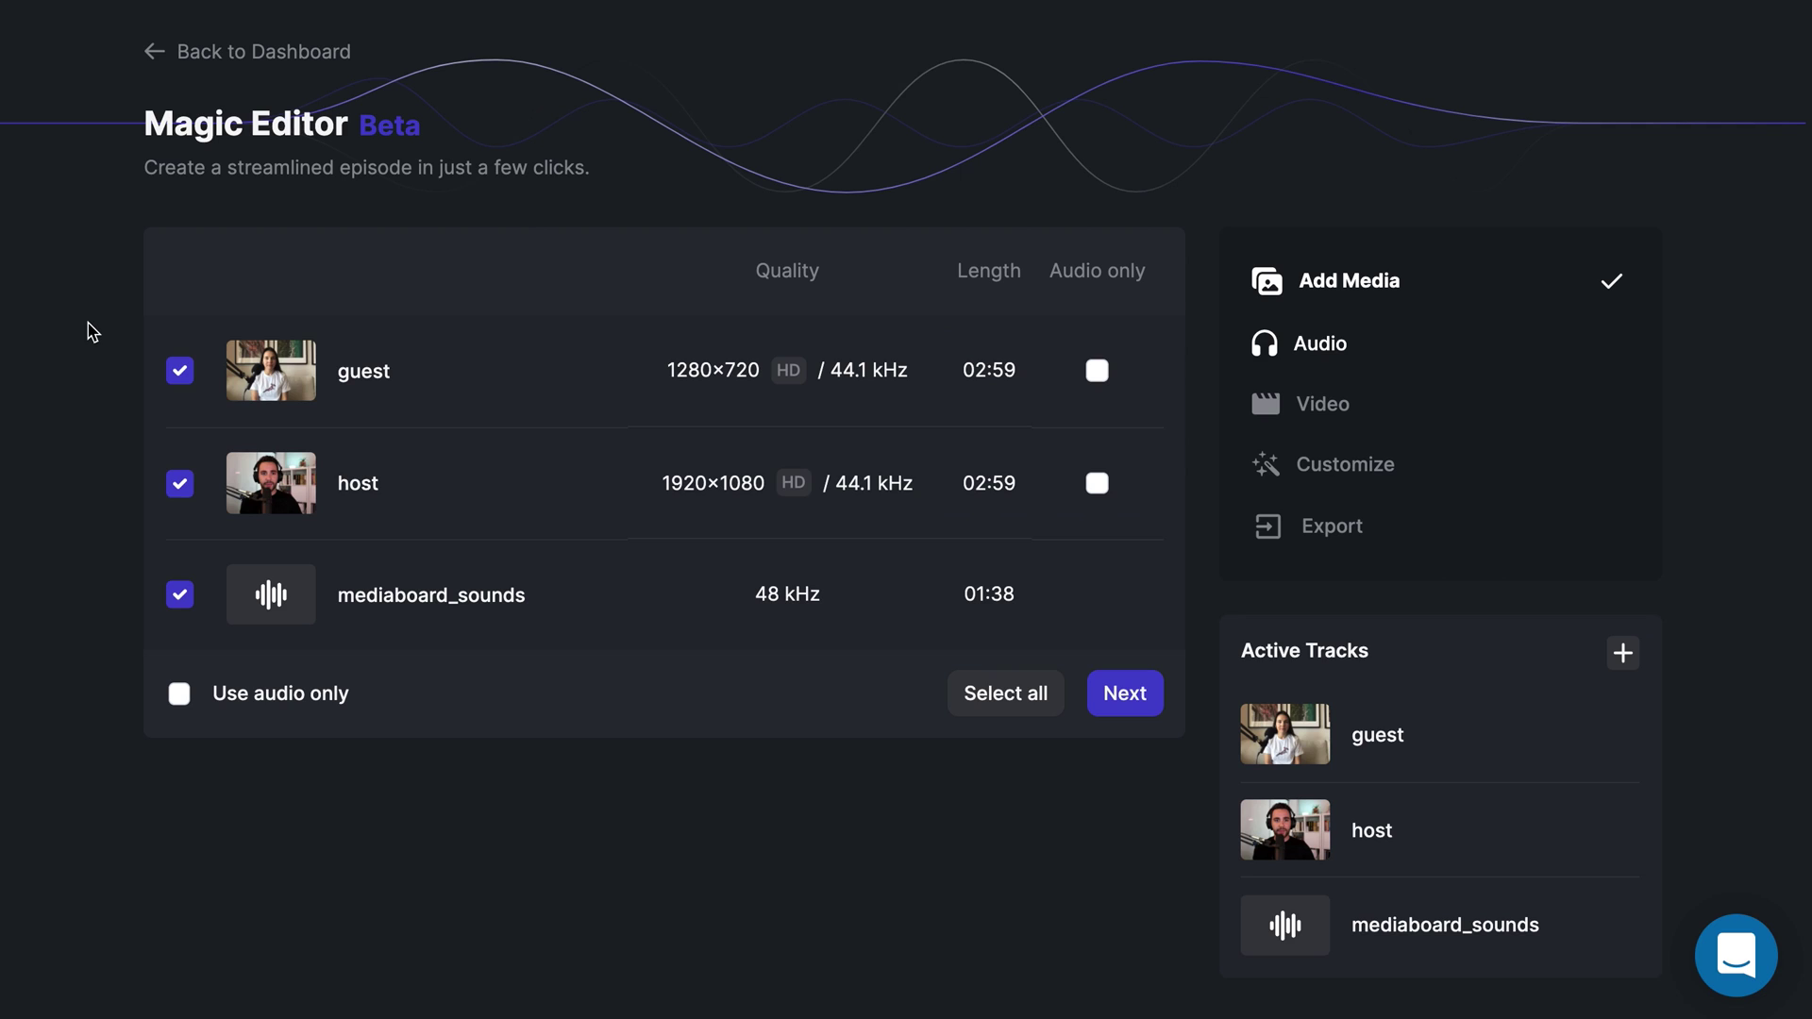
{"action": "left_click", "coordinate": [180, 373]}
{"action": "left_click", "coordinate": [180, 372]}
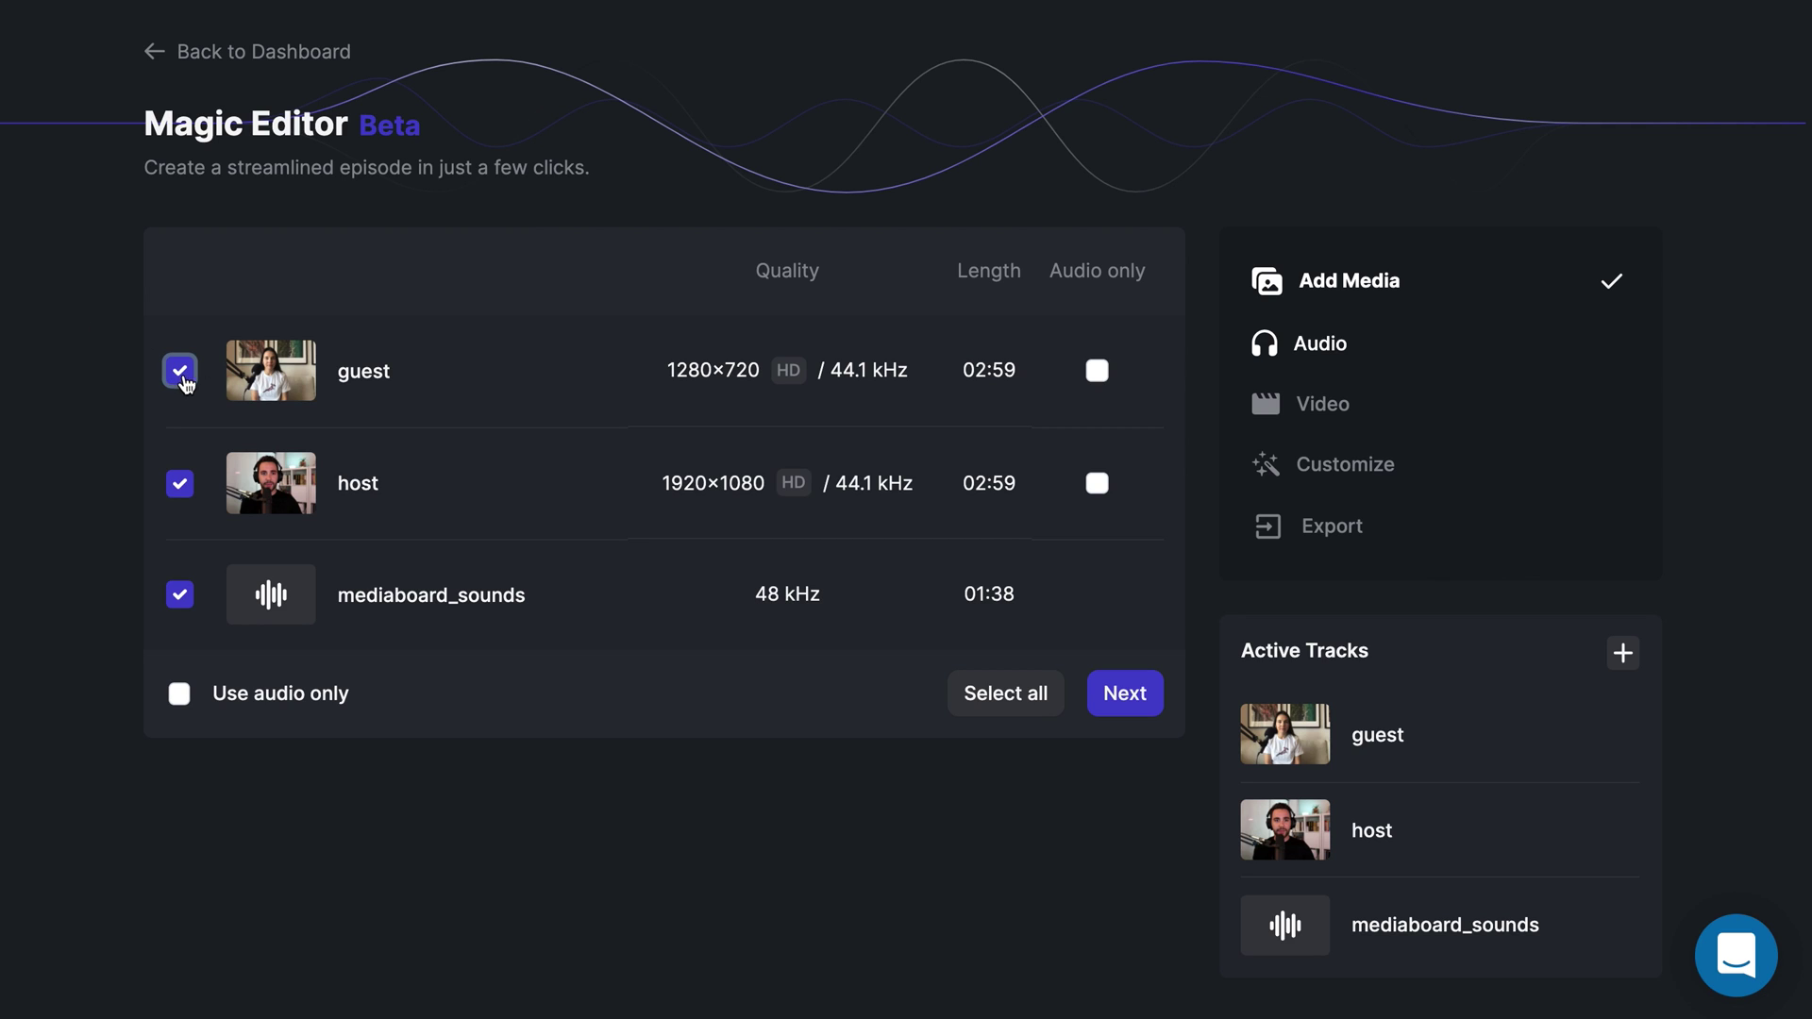
{"action": "left_click", "coordinate": [1098, 373]}
{"action": "left_click", "coordinate": [1098, 374]}
{"action": "left_click", "coordinate": [1127, 703]}
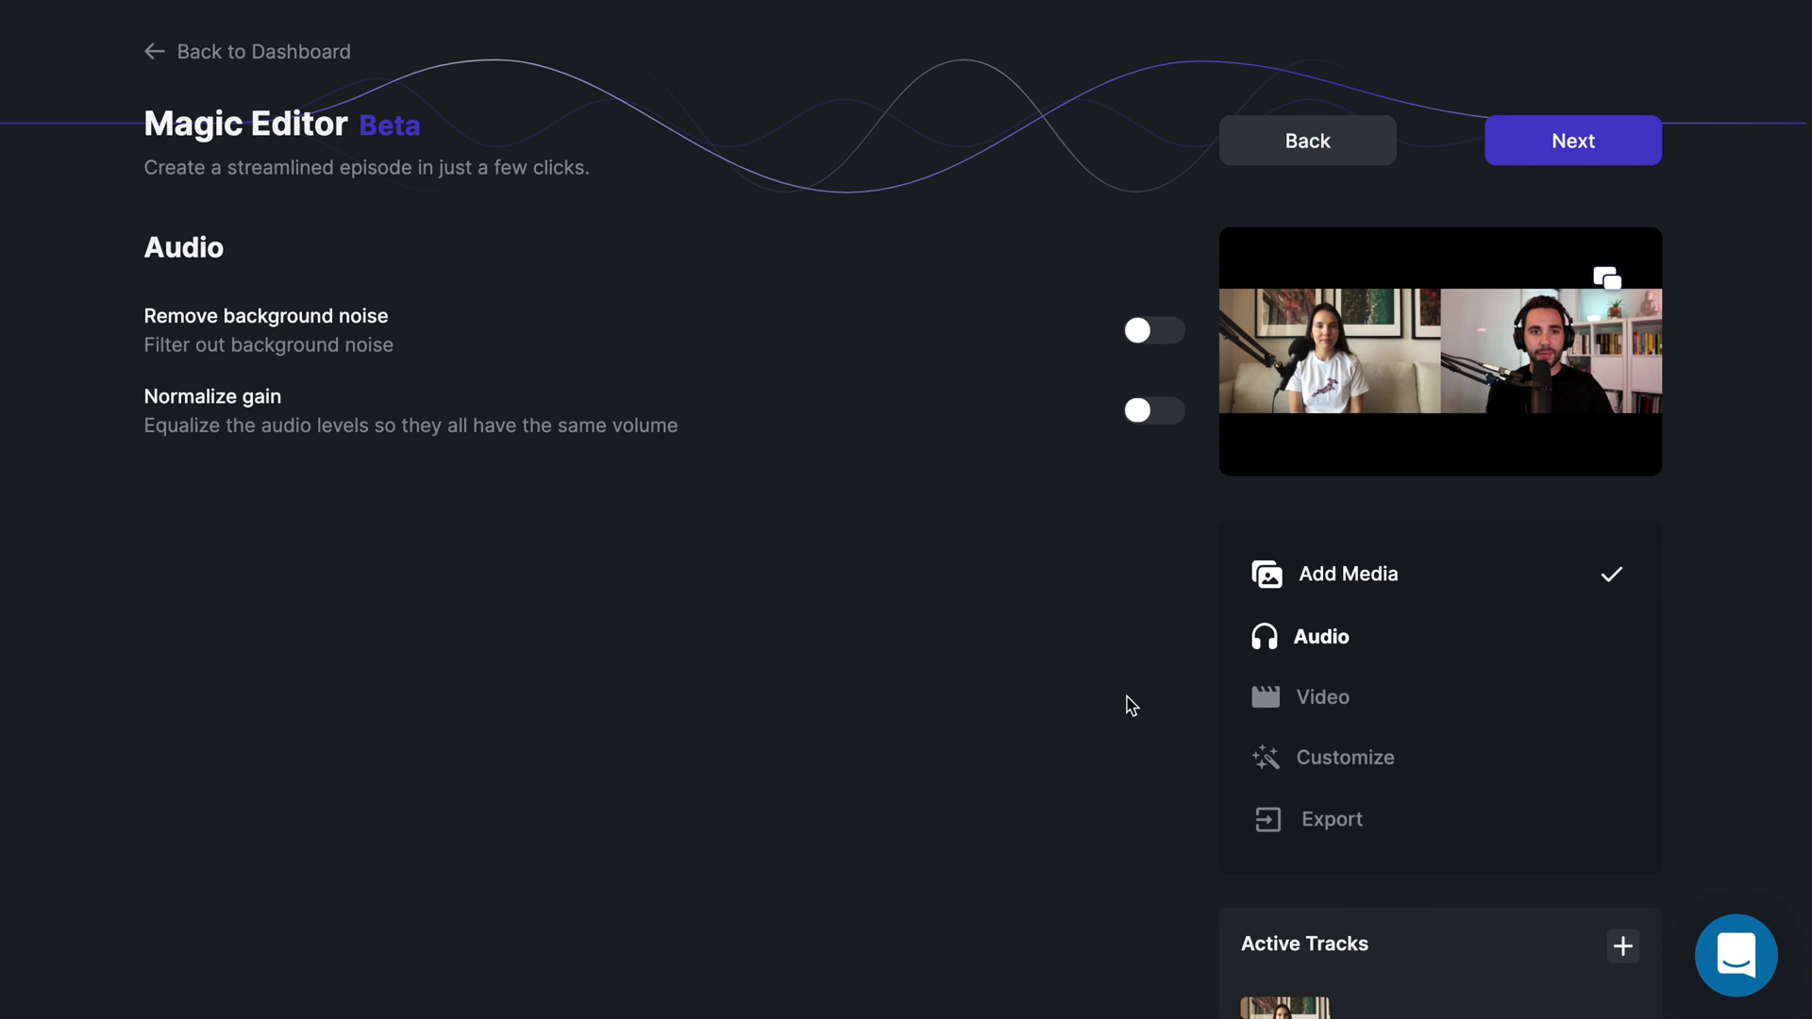
Turn on background noise removal and gain normalization, and crop the videos to fill the screen.
{"action": "left_click", "coordinate": [1163, 347]}
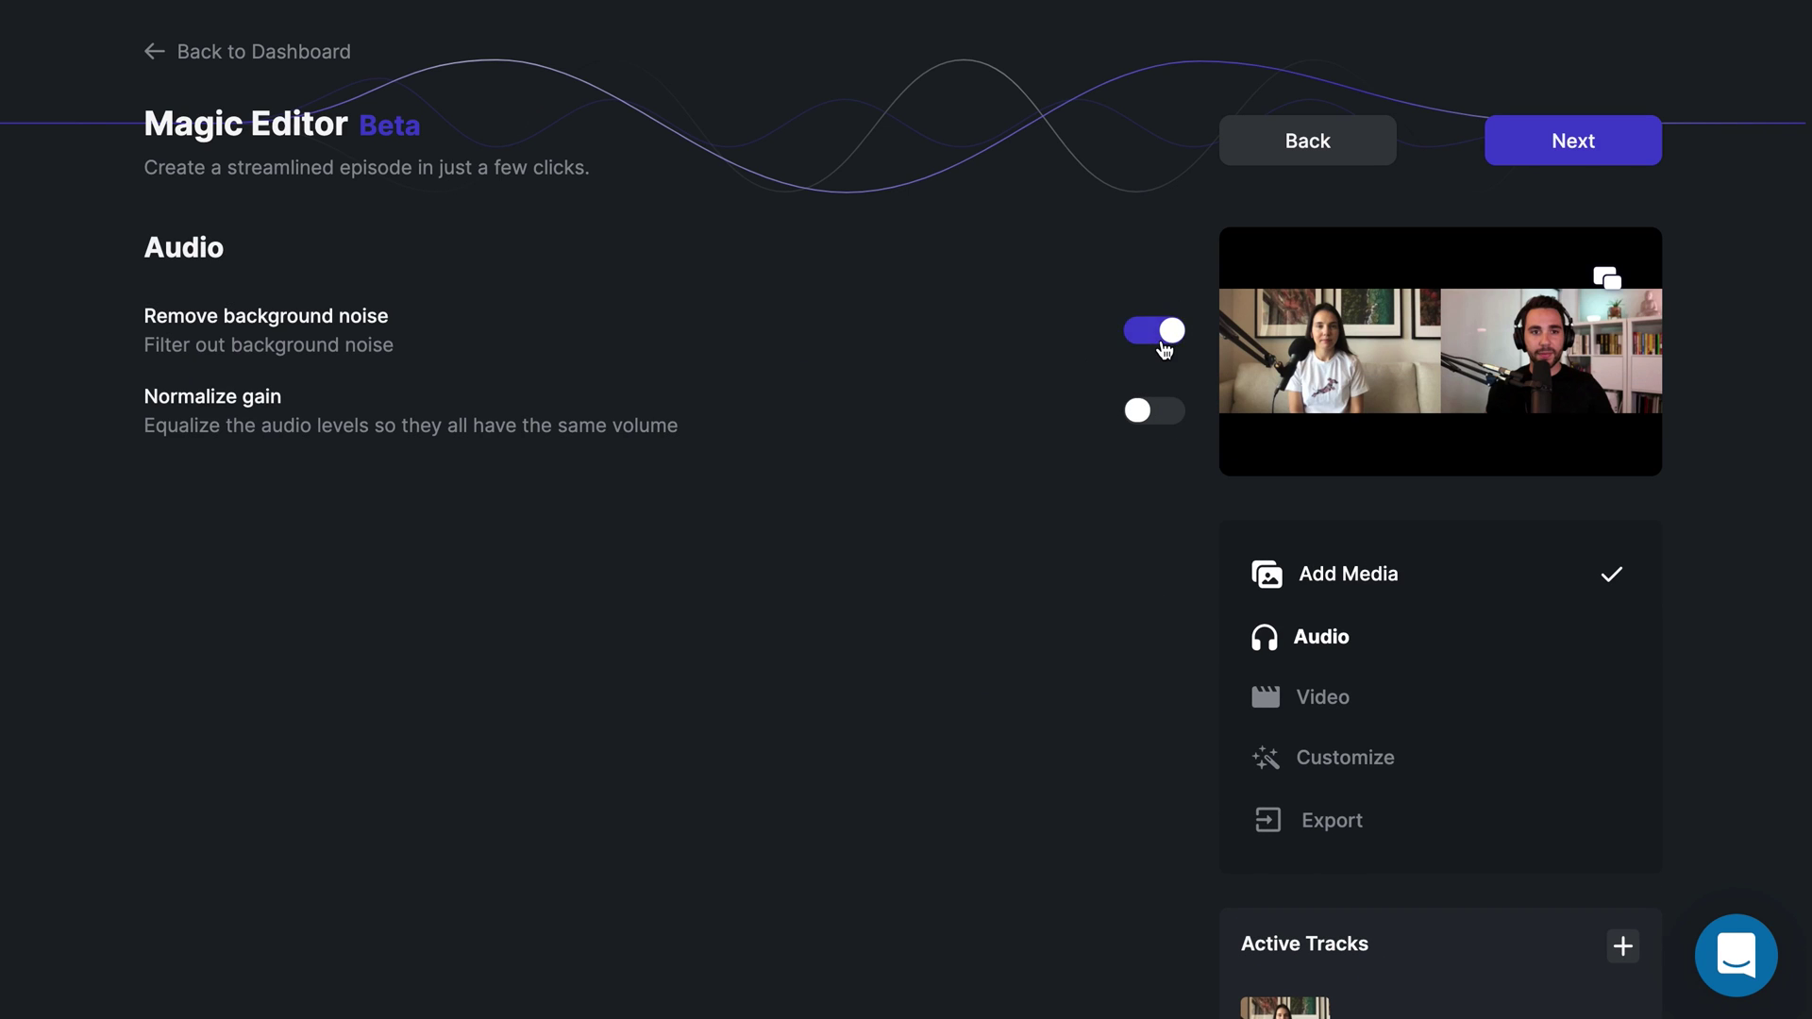
{"action": "left_click", "coordinate": [1171, 432]}
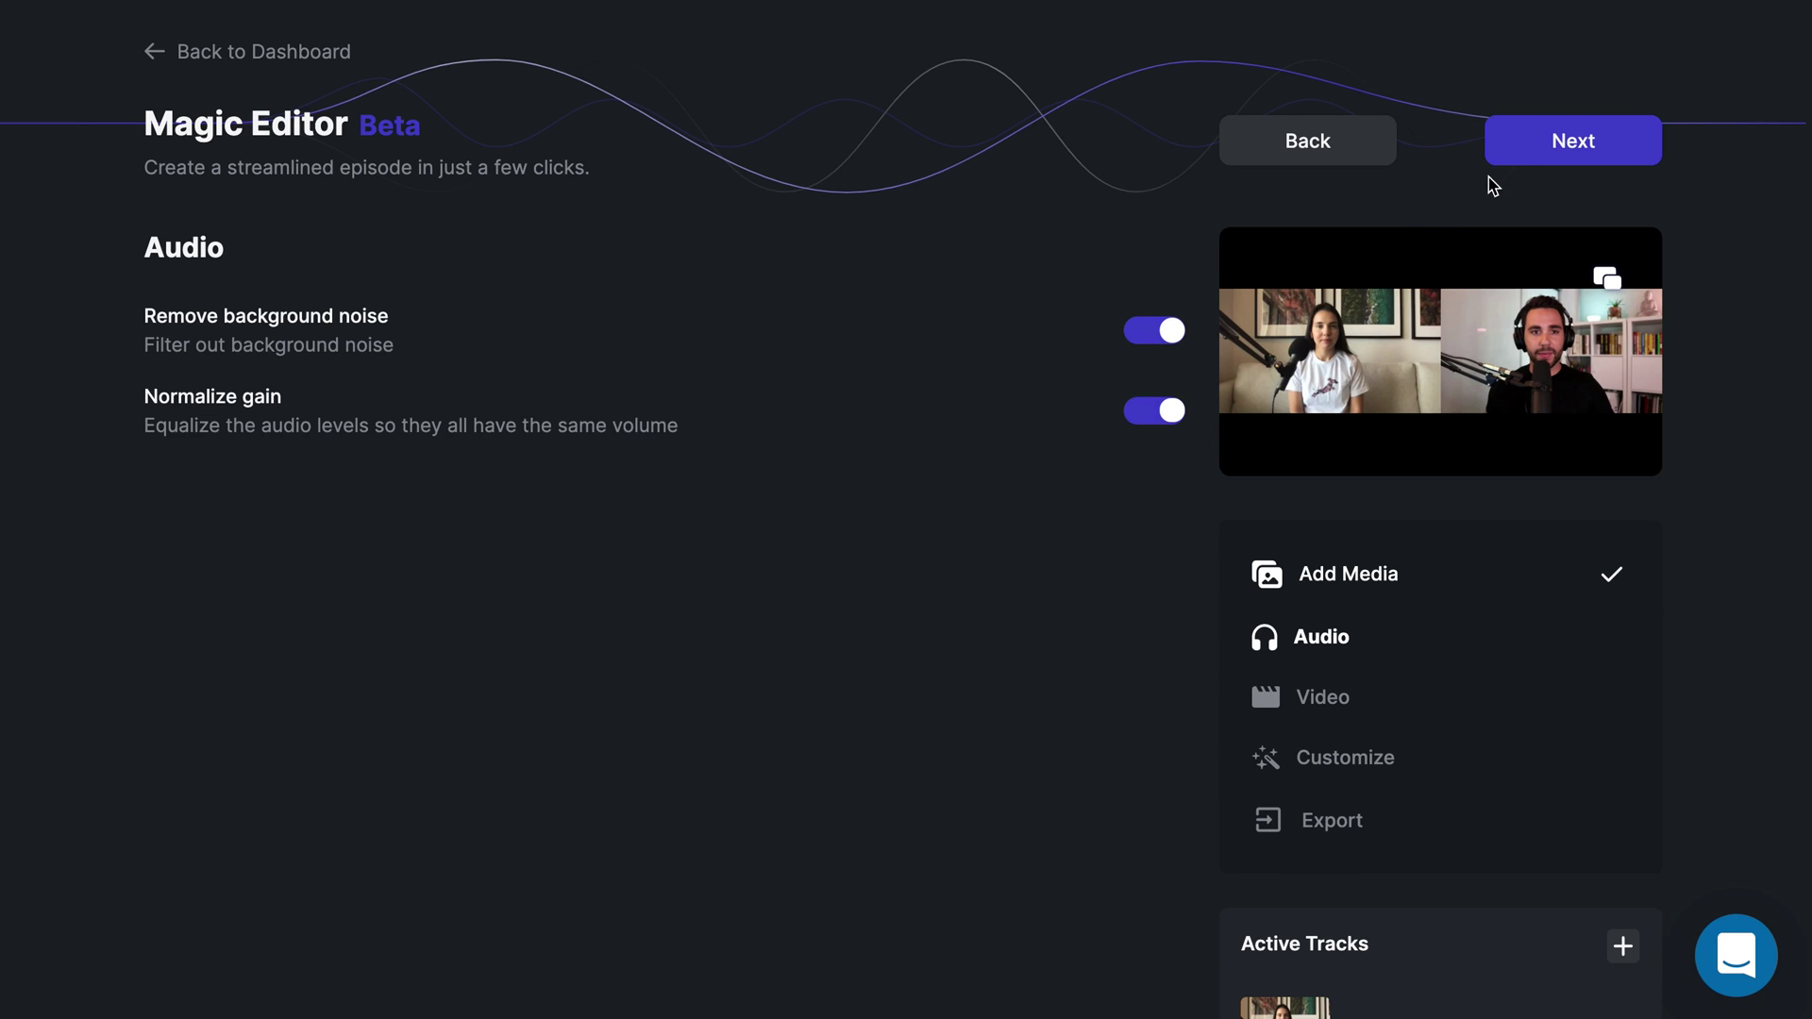
{"action": "left_click", "coordinate": [1589, 162]}
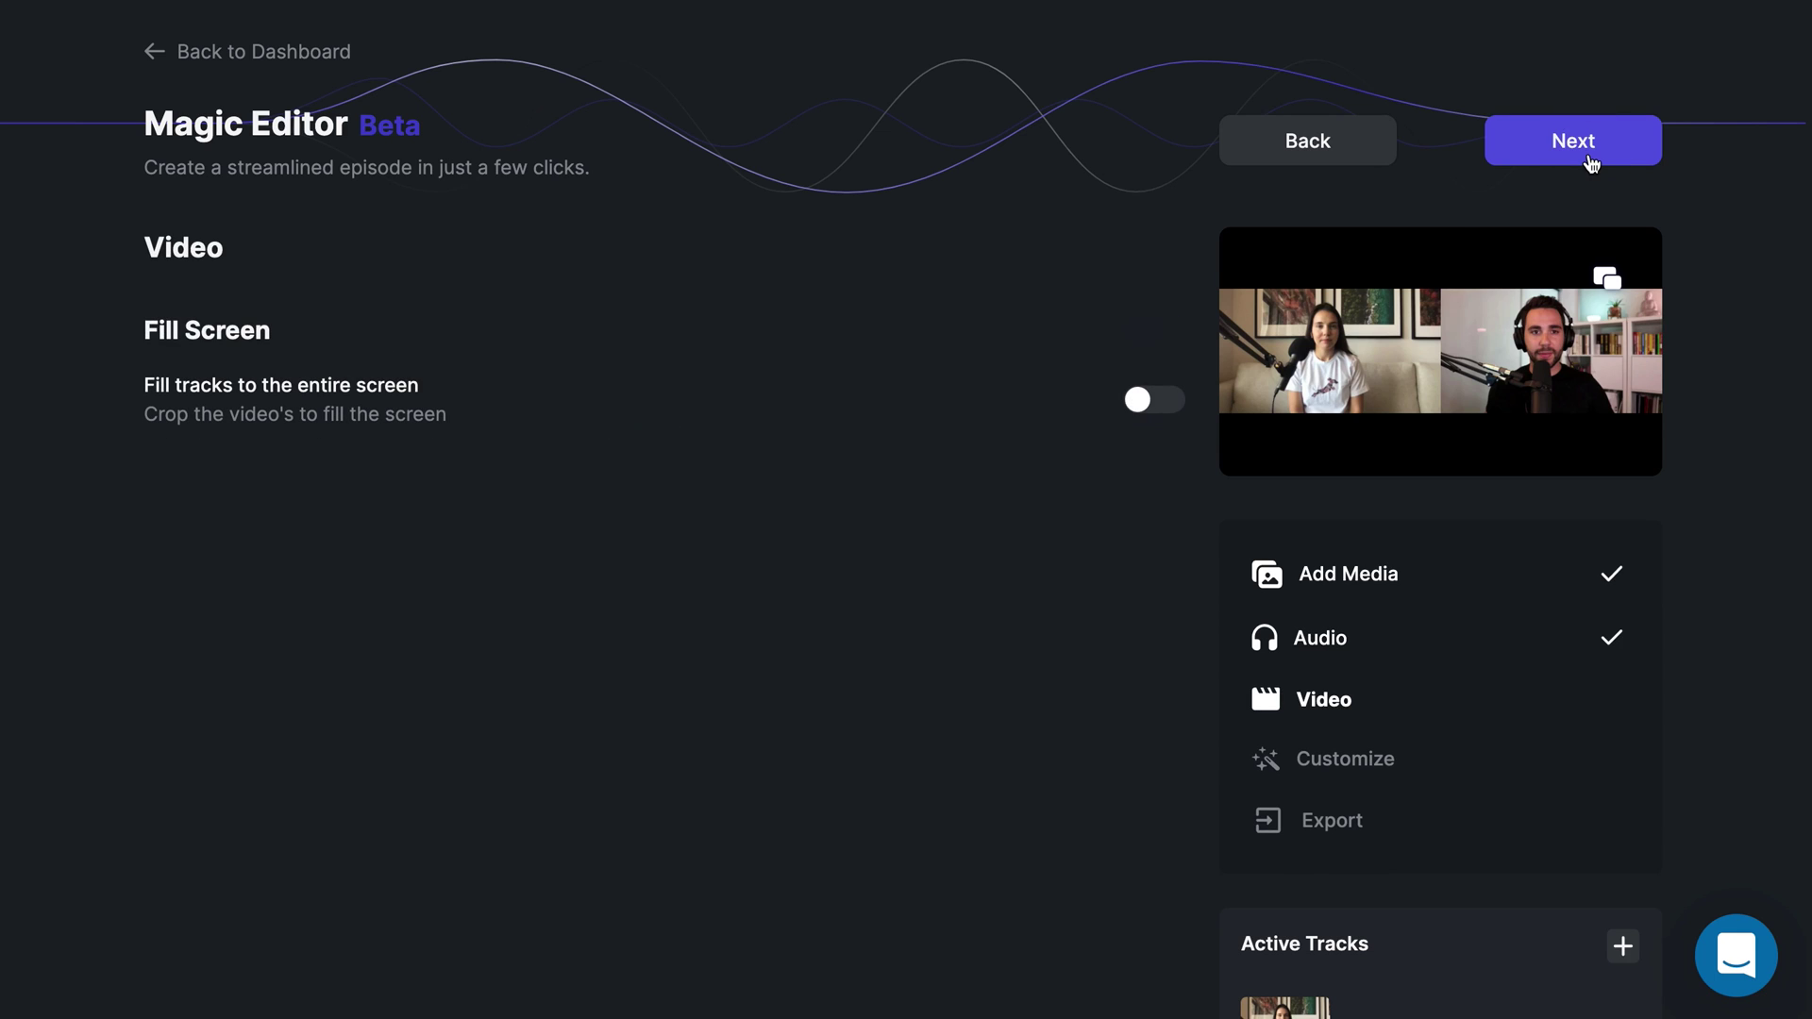
{"action": "left_click", "coordinate": [1160, 417]}
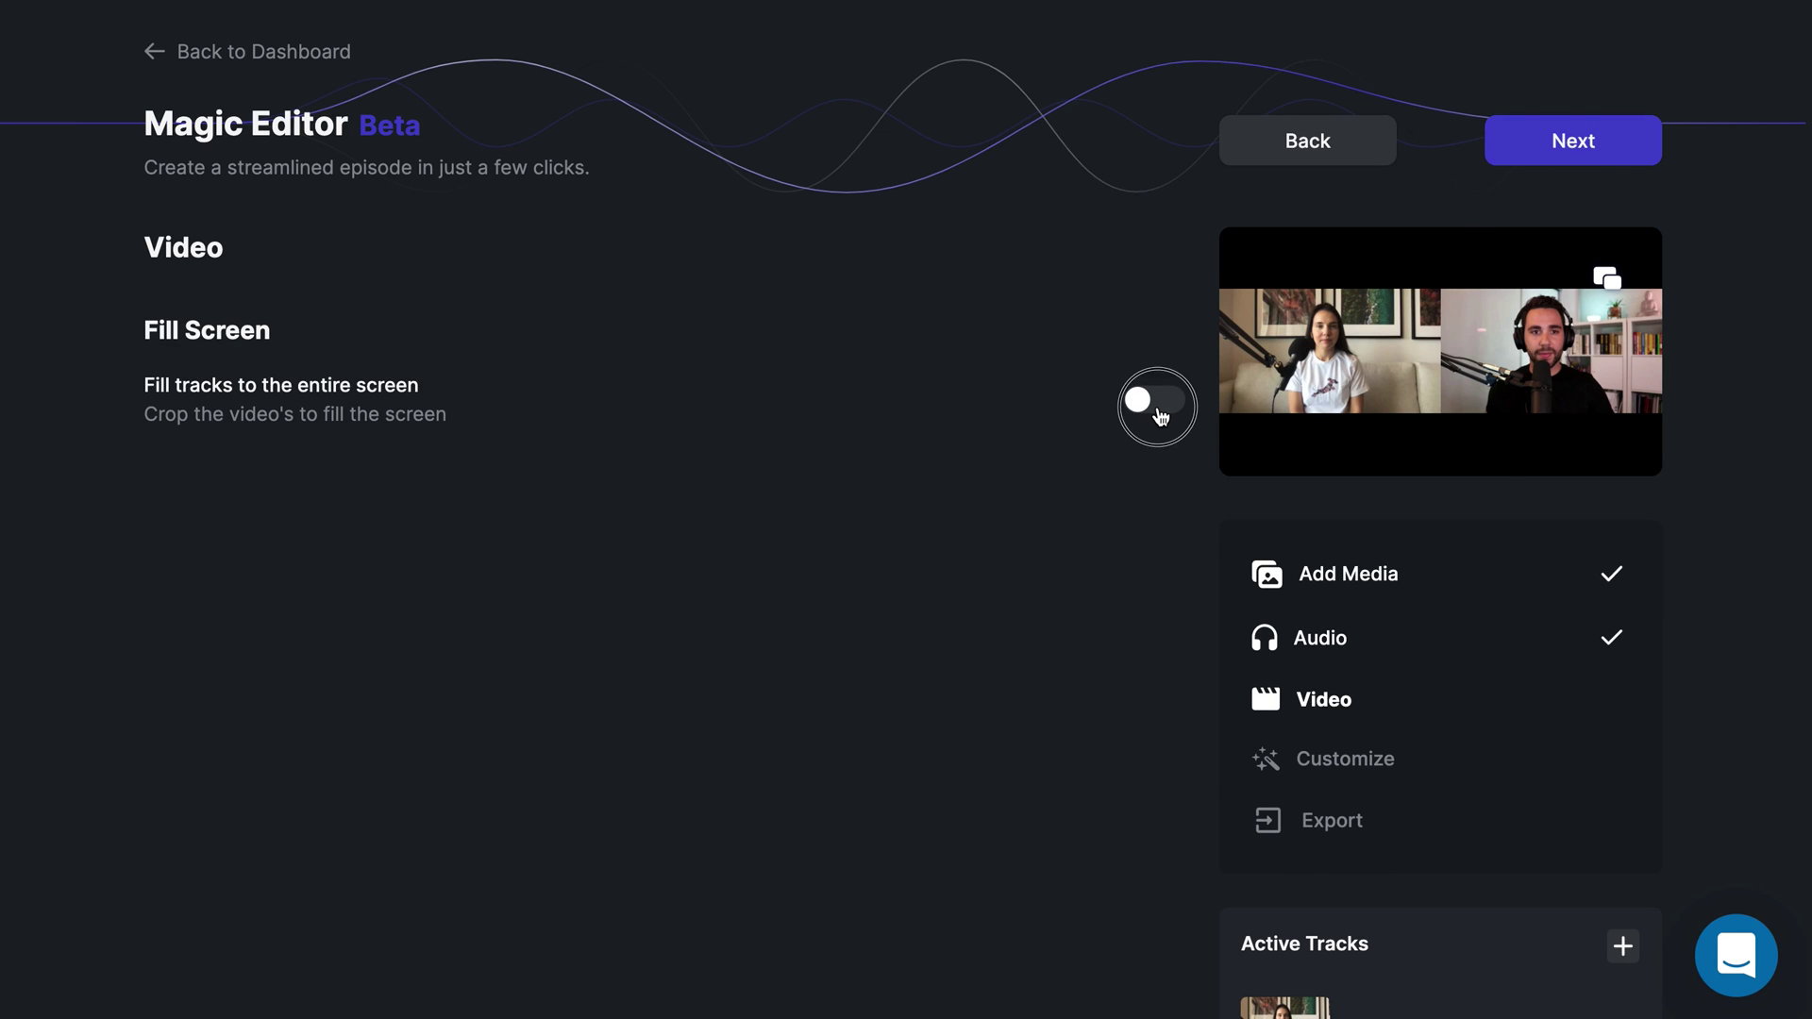
Add Riverside Logo.png as the composition's logo.
{"action": "left_click", "coordinate": [1528, 157]}
{"action": "left_click", "coordinate": [465, 490]}
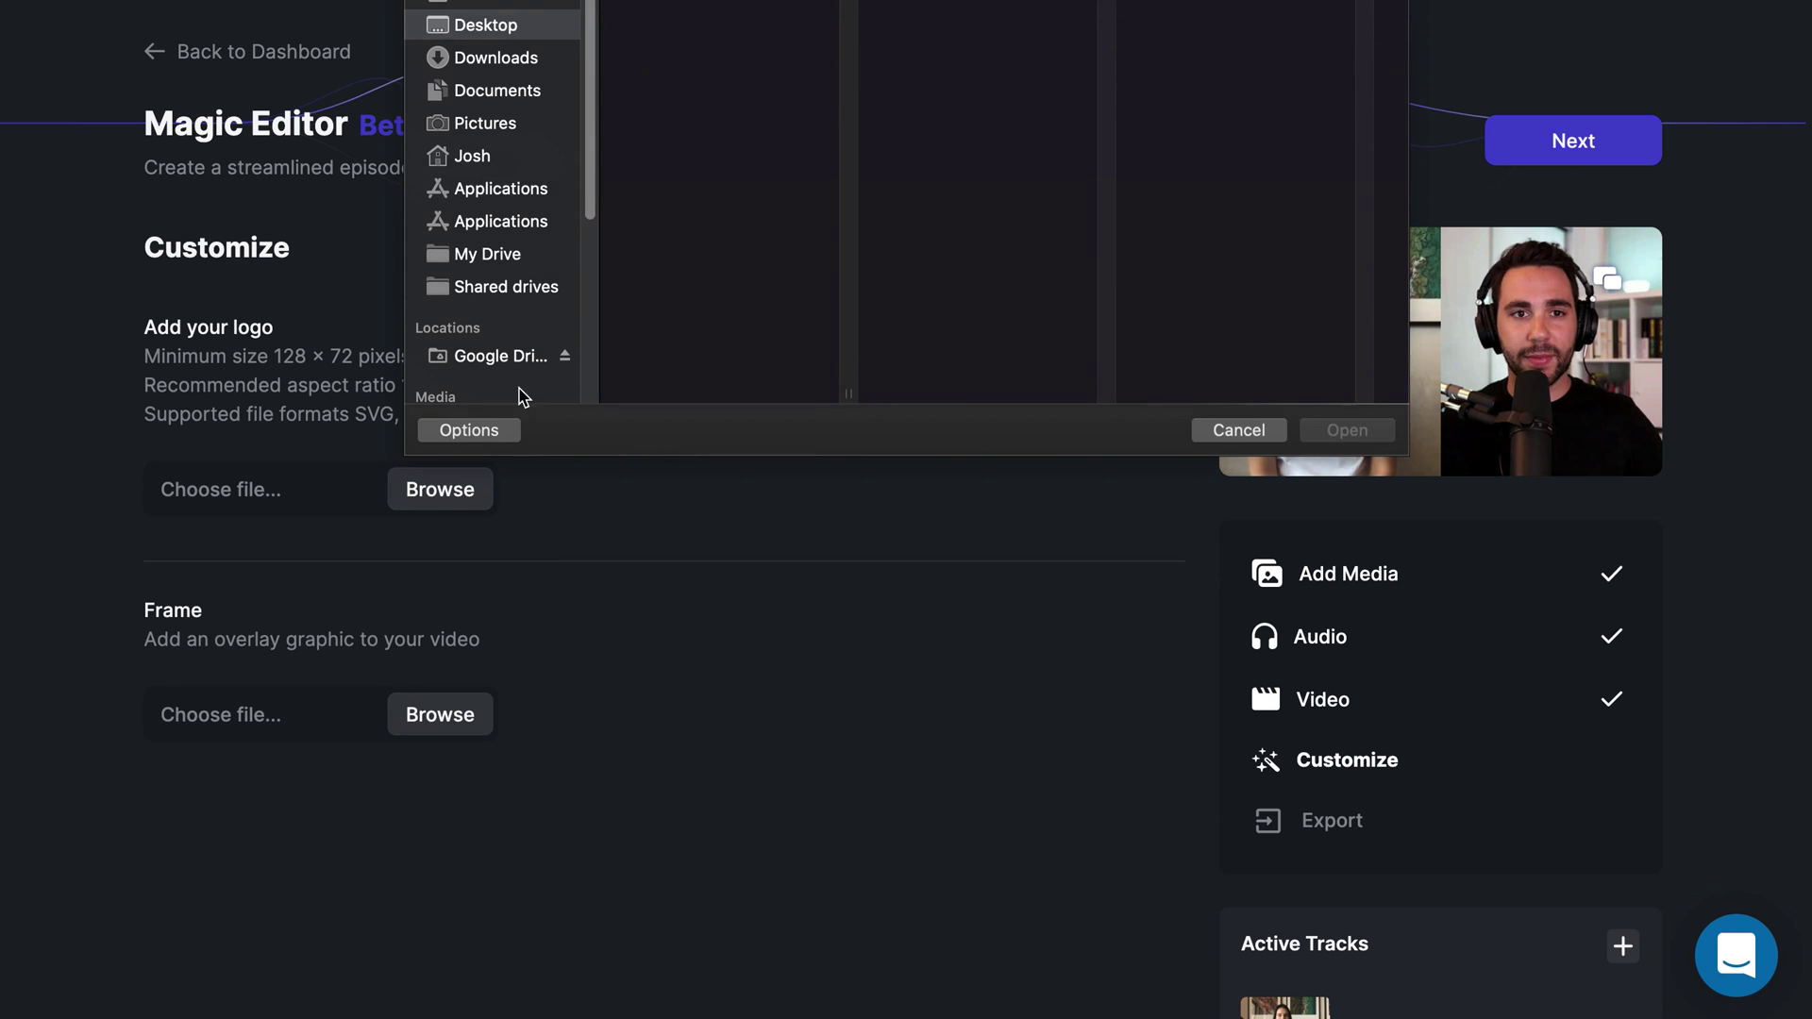
{"action": "left_click", "coordinate": [717, 56]}
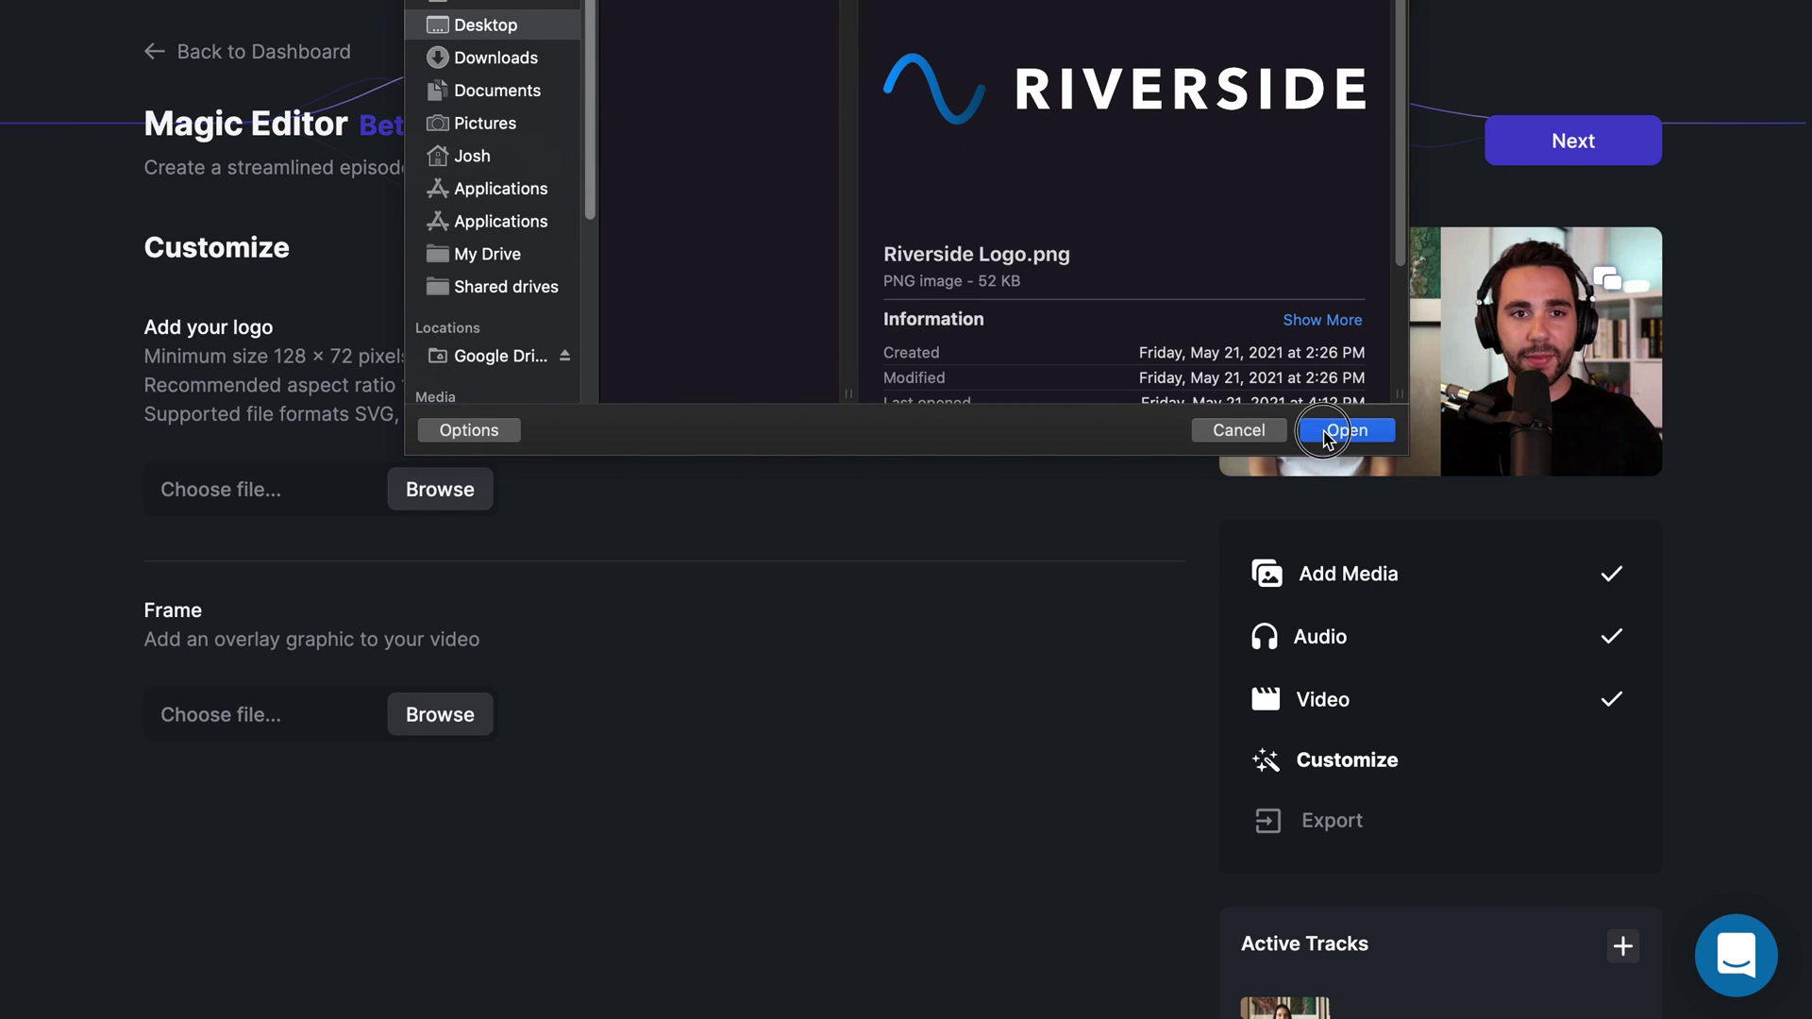
{"action": "left_click", "coordinate": [1347, 429]}
{"action": "left_click", "coordinate": [449, 717]}
{"action": "left_click", "coordinate": [1334, 440]}
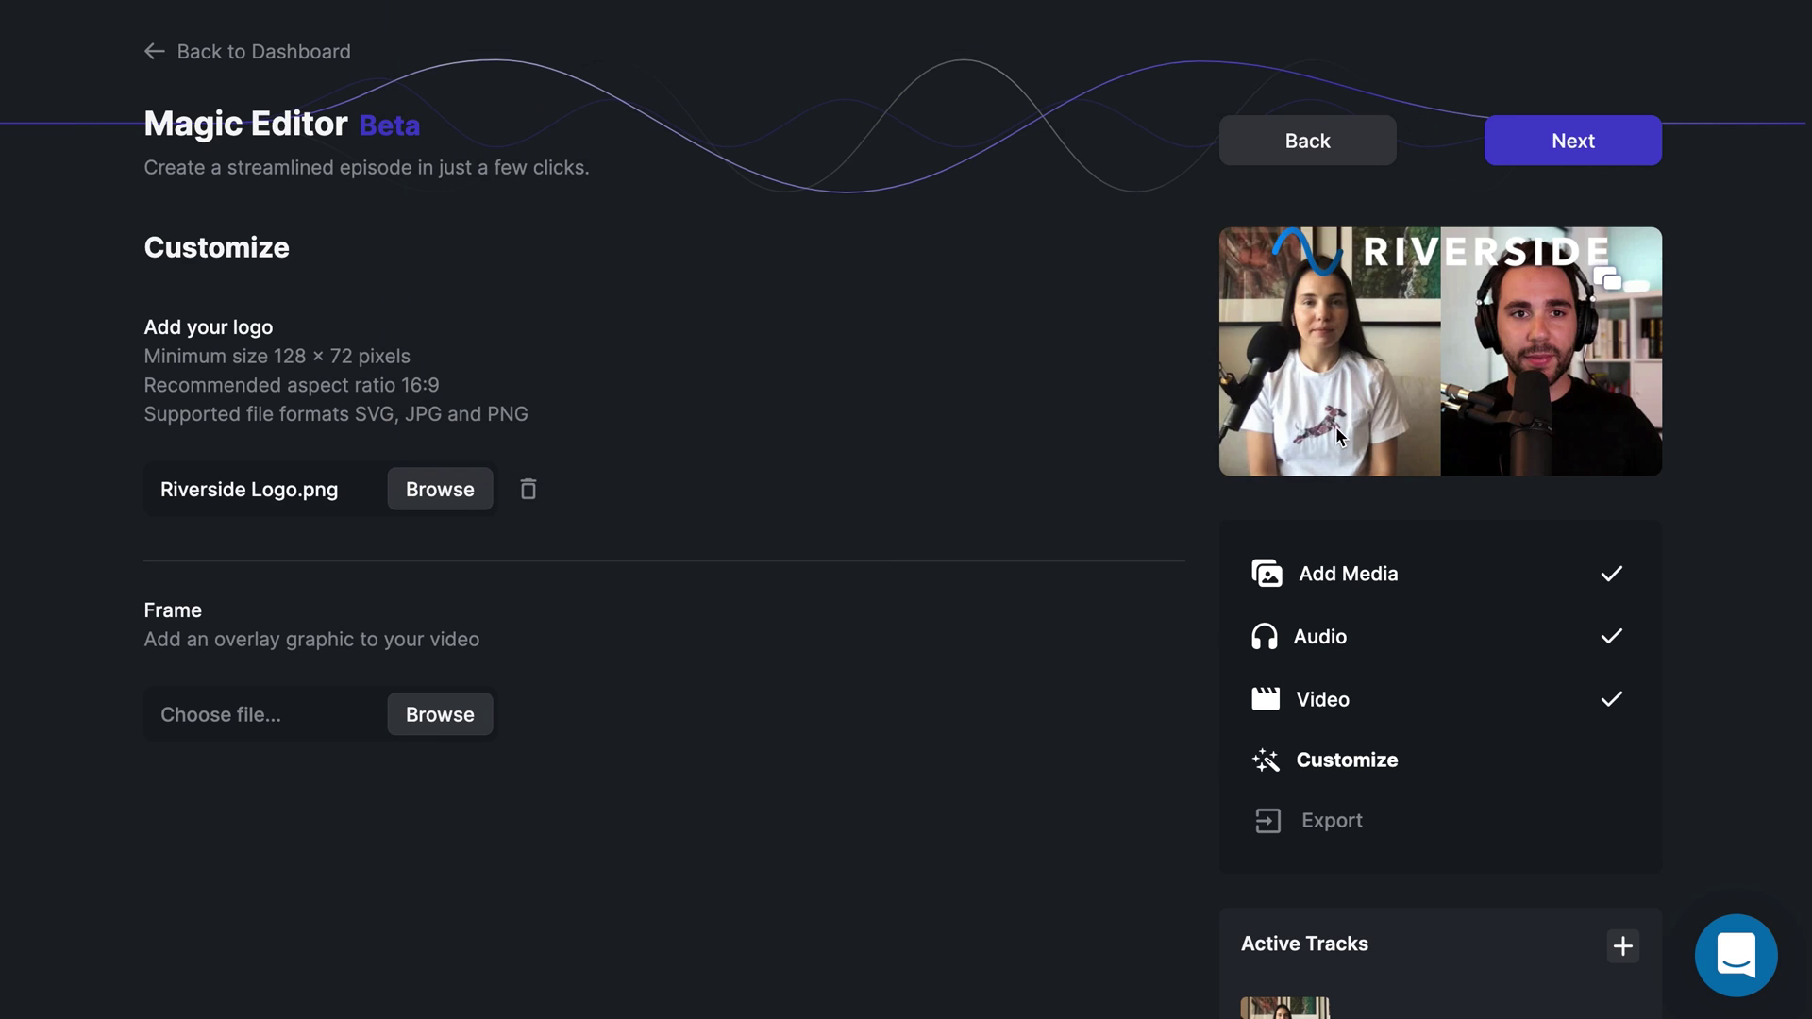
Move the logo to the bottom centre of the enlarged preview and shrink it.
{"action": "left_click", "coordinate": [1608, 283]}
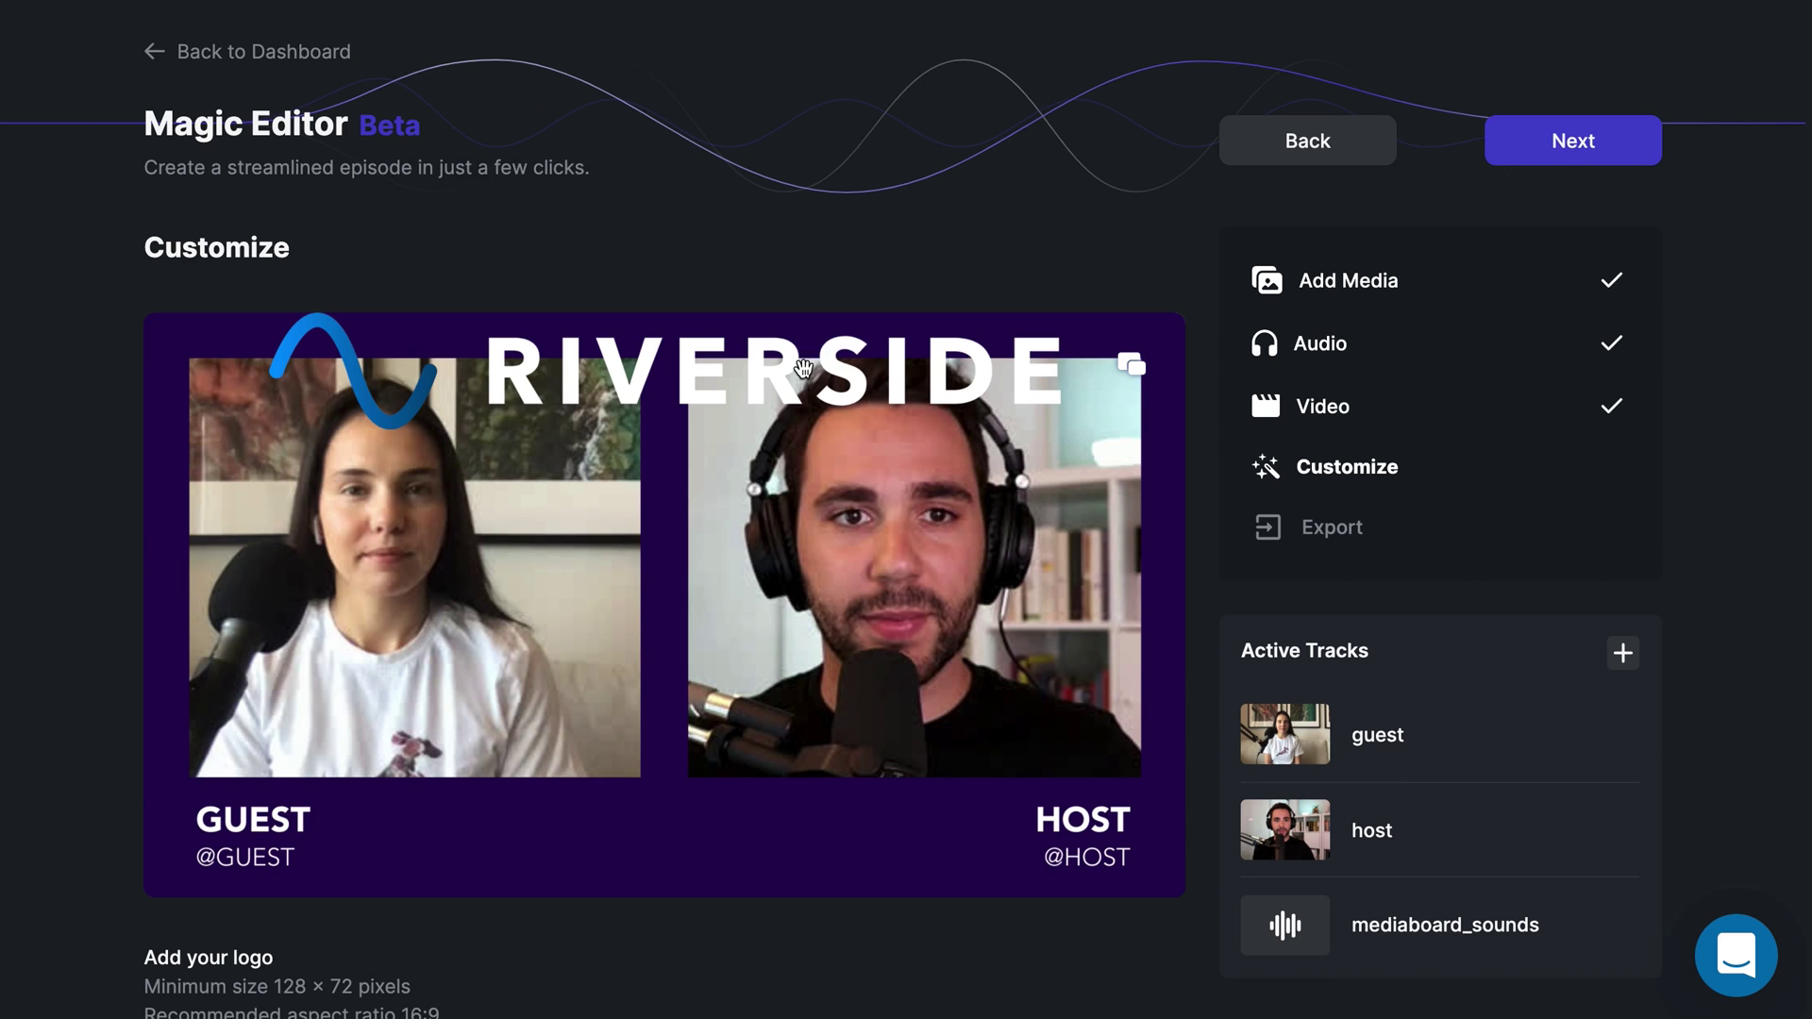
{"action": "left_click_drag", "start_coordinate": [823, 371], "coordinate": [797, 838]}
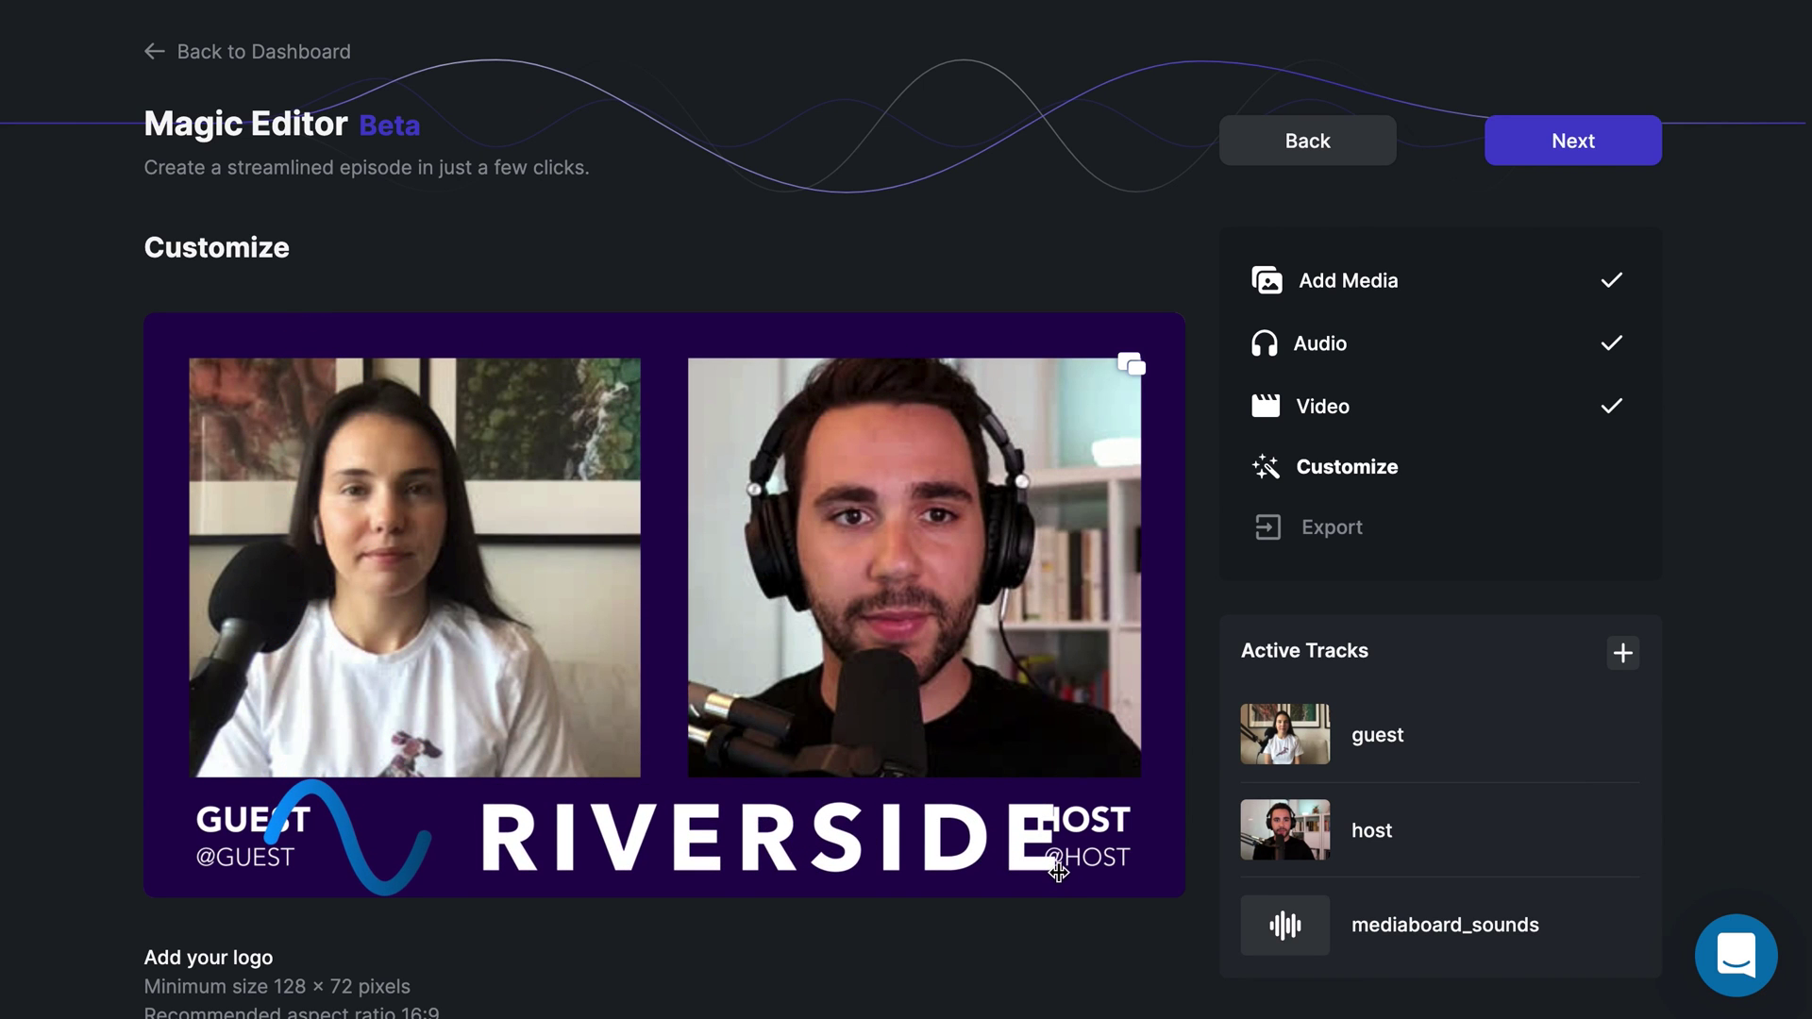
{"action": "left_click_drag", "start_coordinate": [1058, 871], "coordinate": [655, 836]}
Name the export 'Riverside Recording', keep 1080p HD quality, and finish the export.
{"action": "left_click", "coordinate": [1586, 146]}
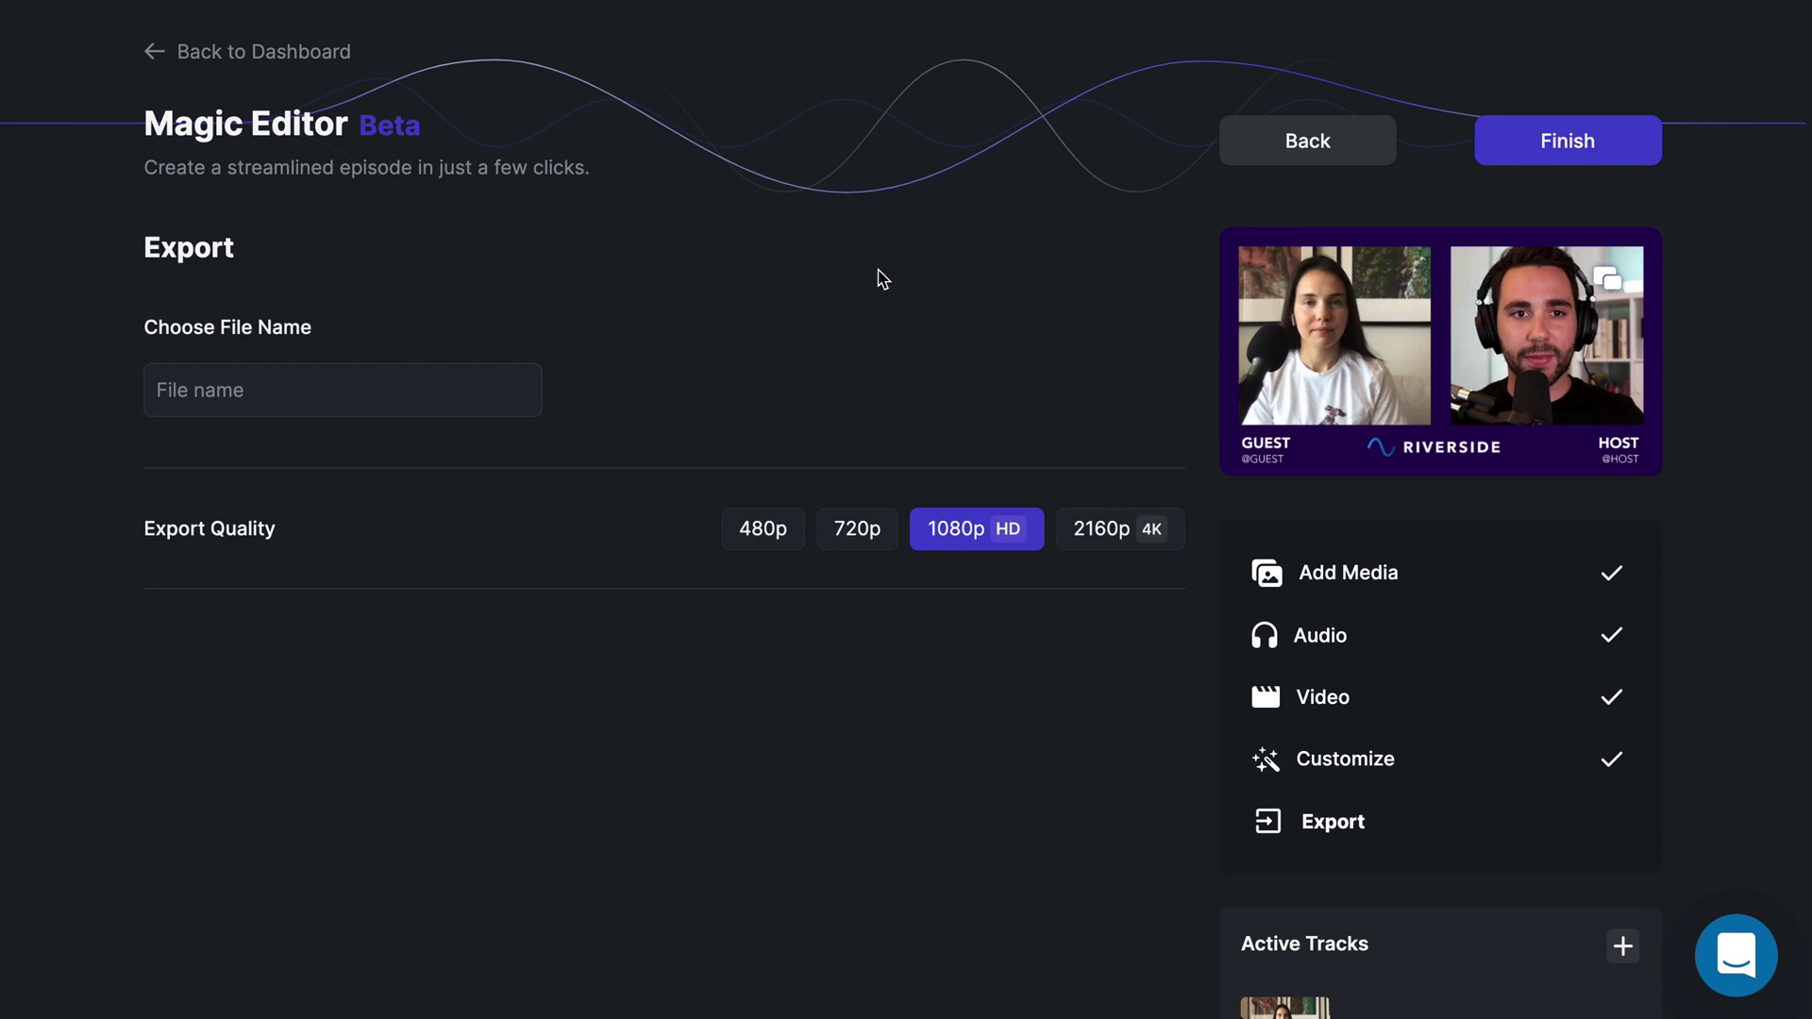
{"action": "left_click", "coordinate": [387, 396]}
{"action": "type", "text": "Riverside Recording"}
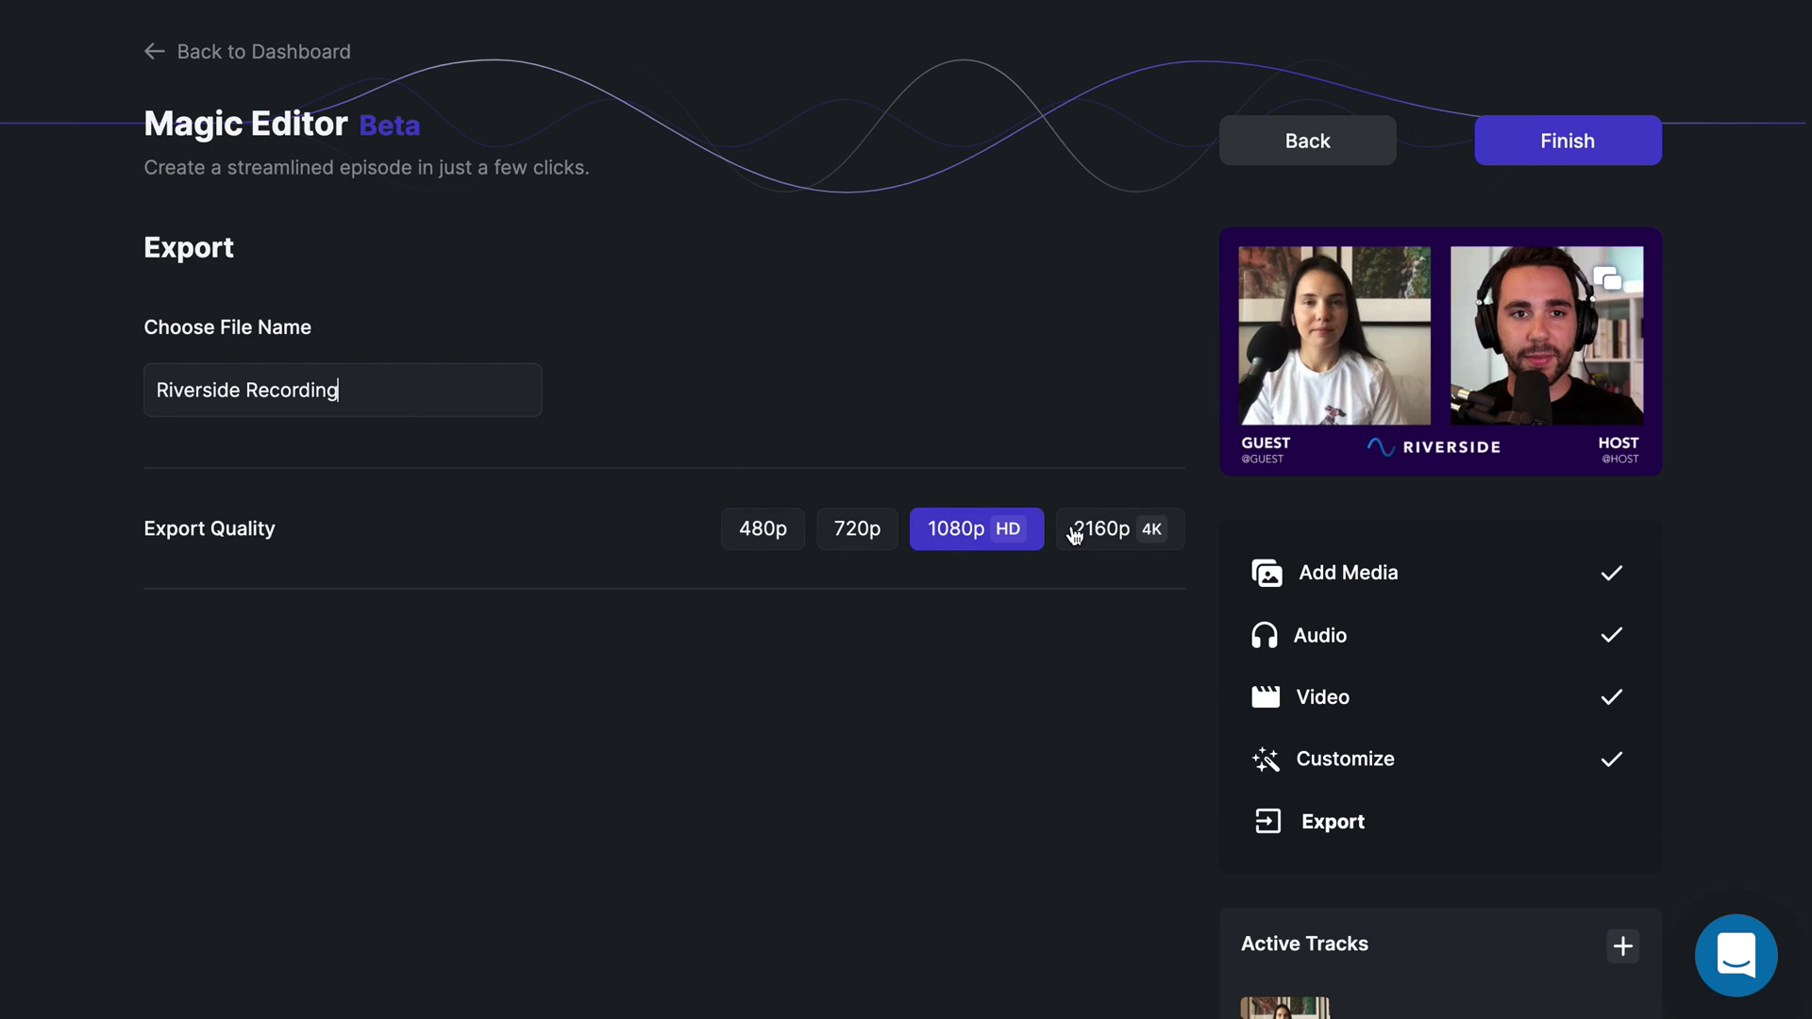
{"action": "left_click", "coordinate": [1125, 540]}
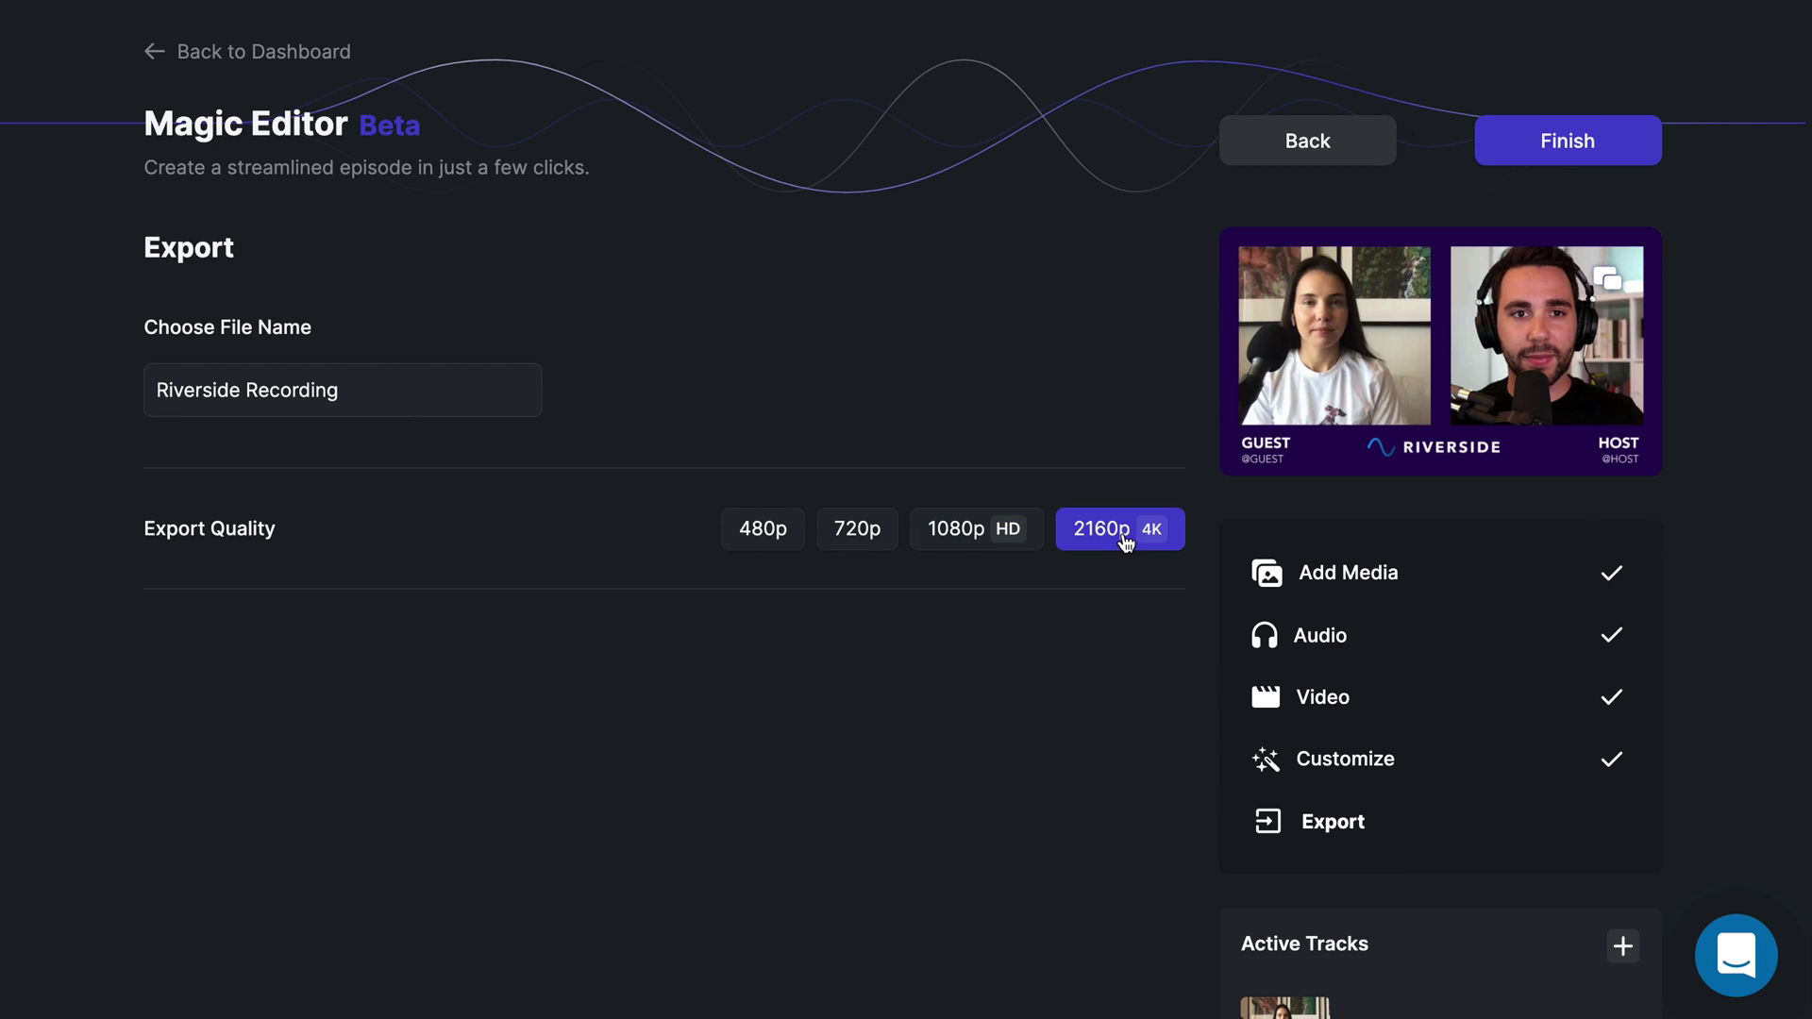
{"action": "left_click", "coordinate": [981, 551]}
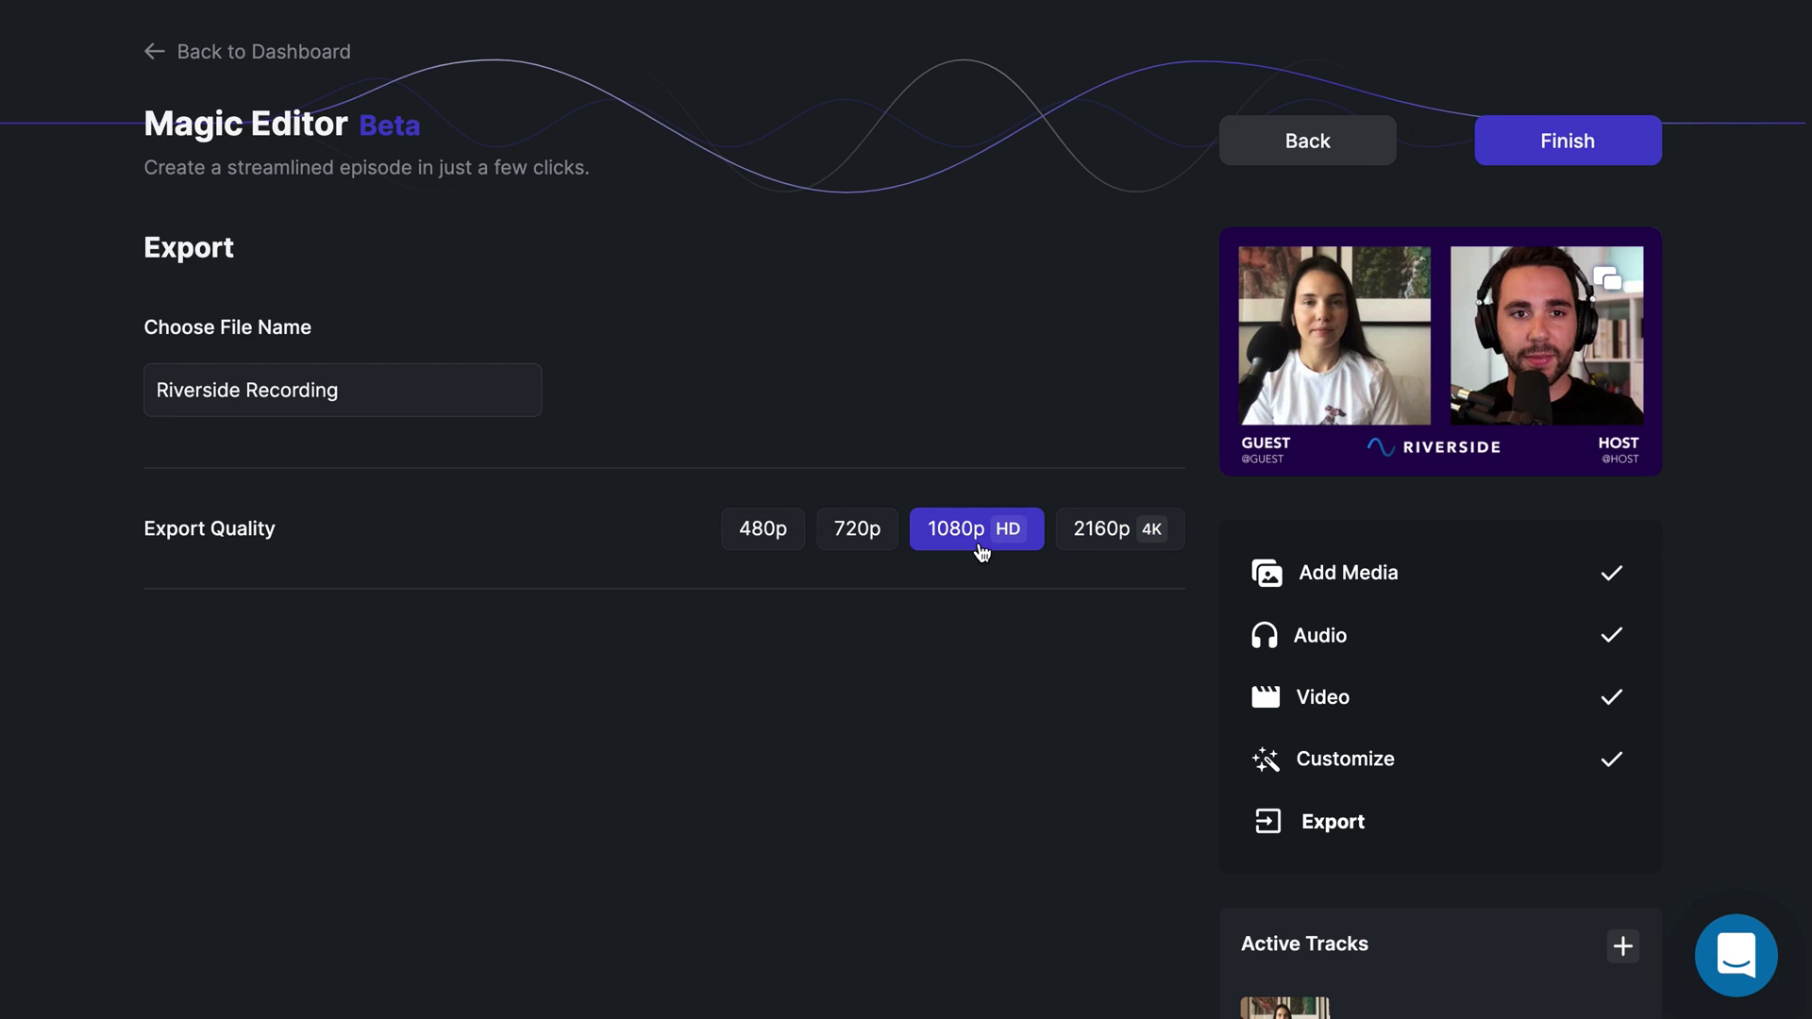
{"action": "left_click", "coordinate": [1613, 160]}
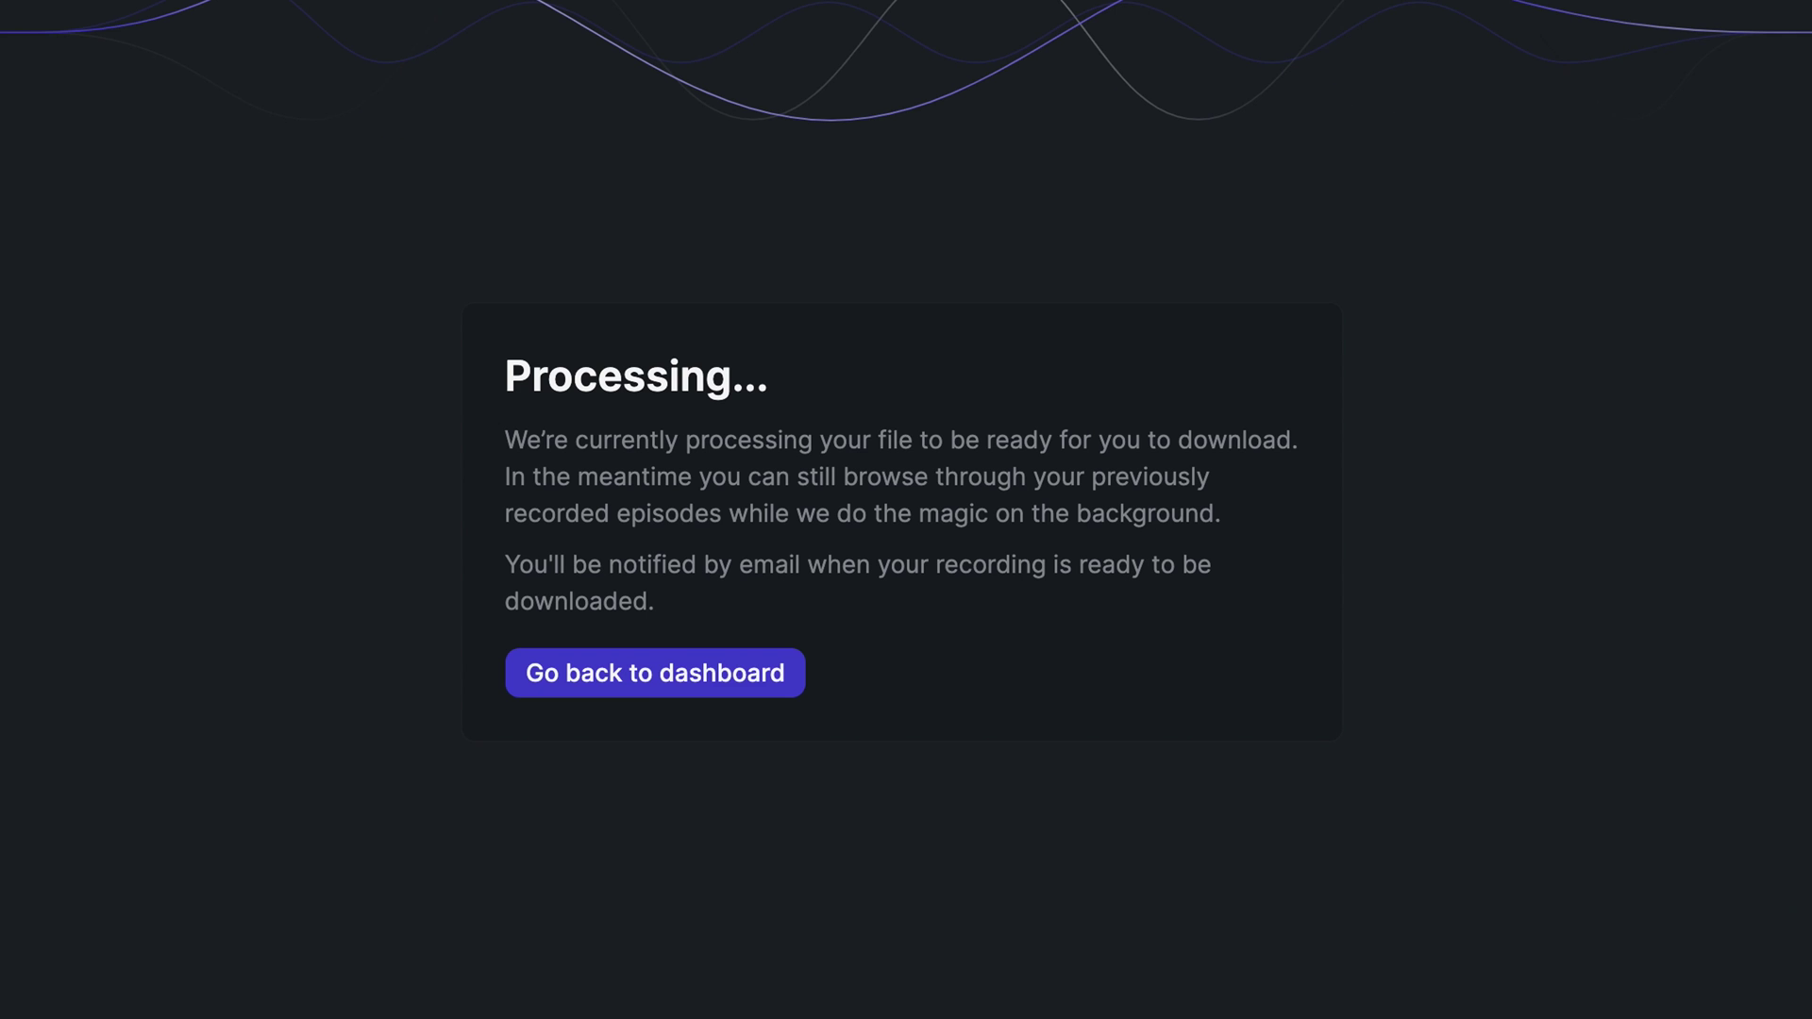